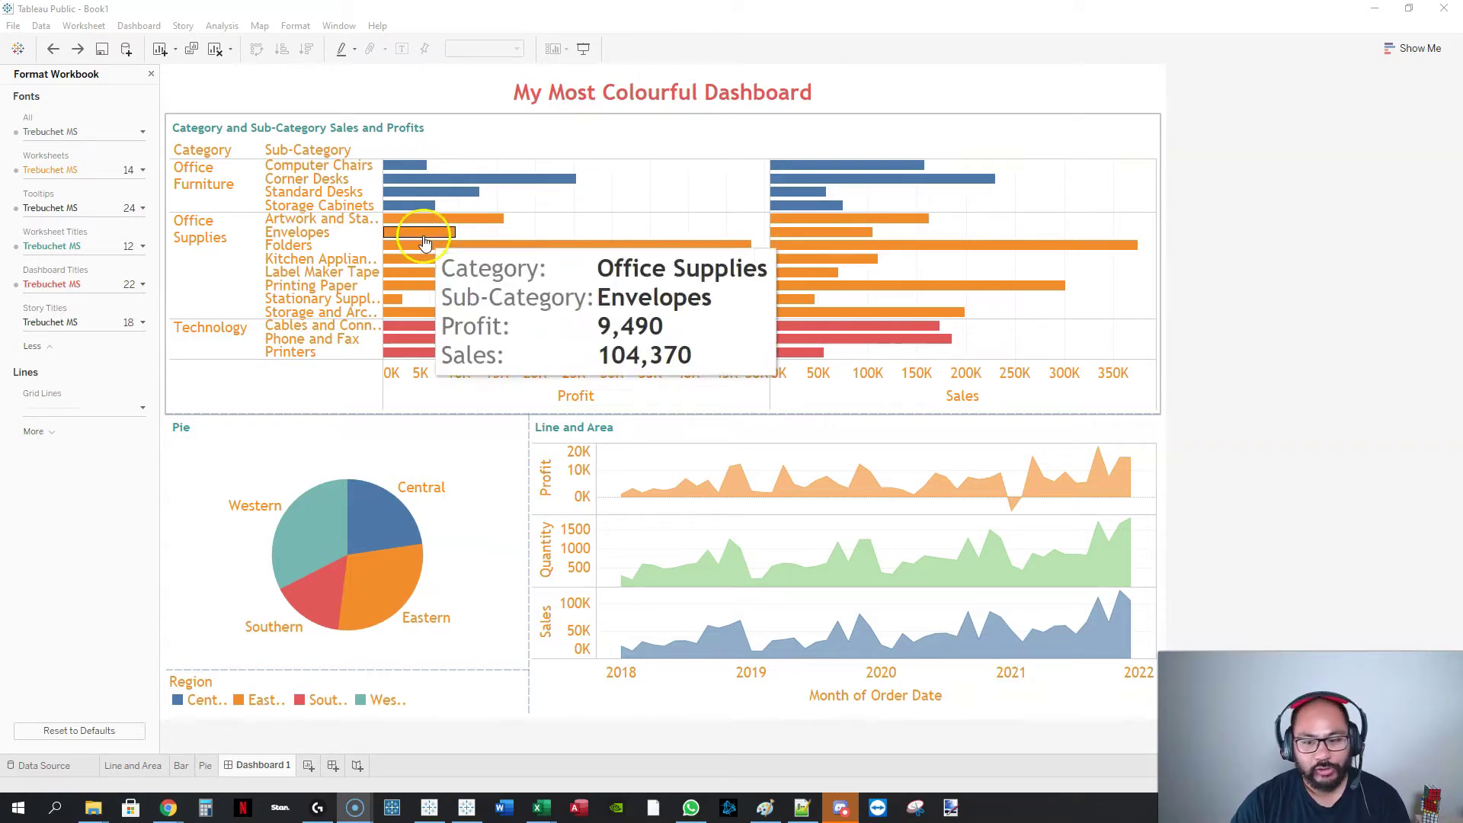
# Step: Open the Format Workbook pane from the Format menu
pyautogui.moveTo(450, 501)
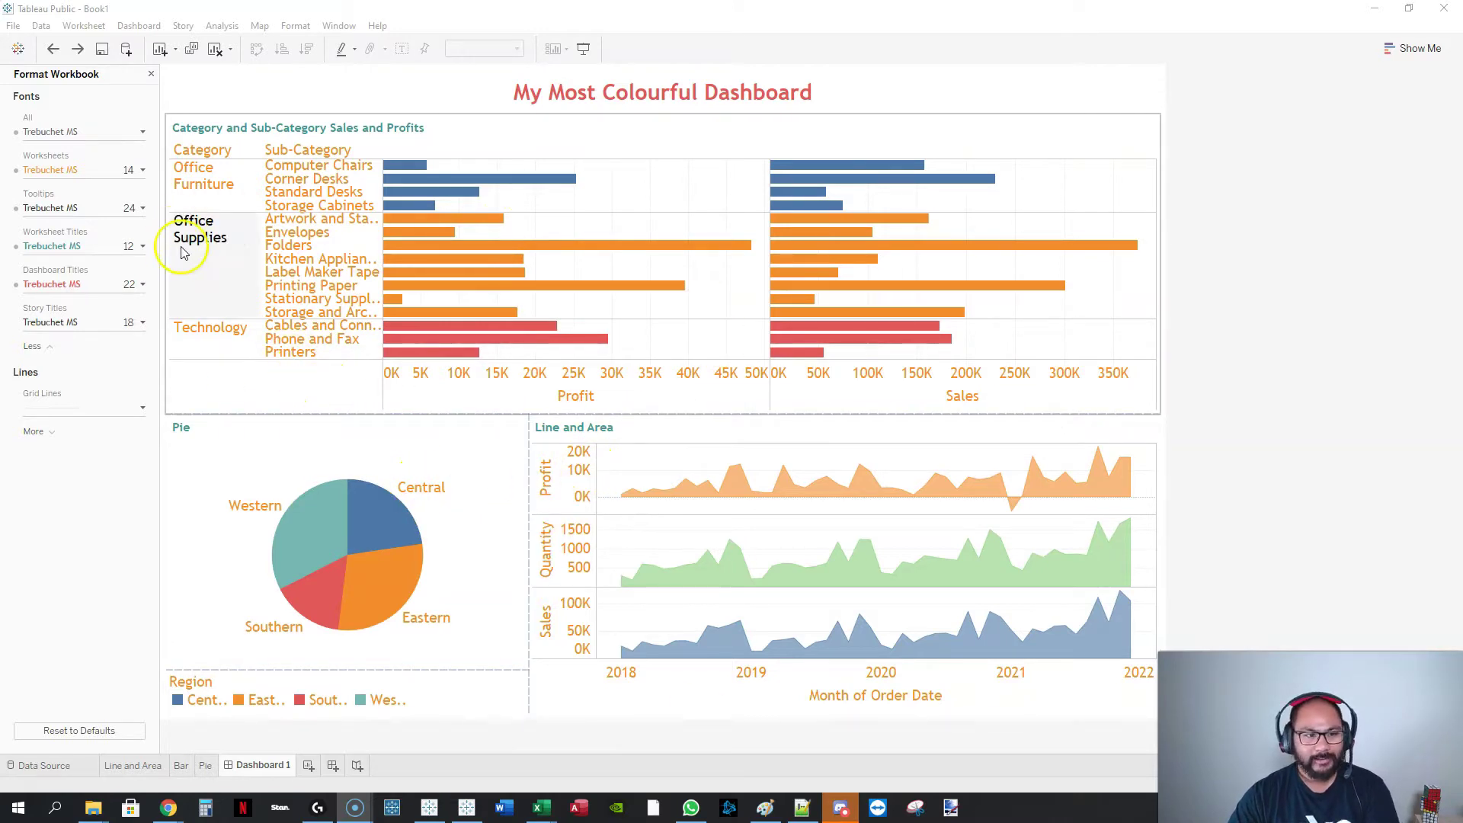
pyautogui.moveTo(605, 296)
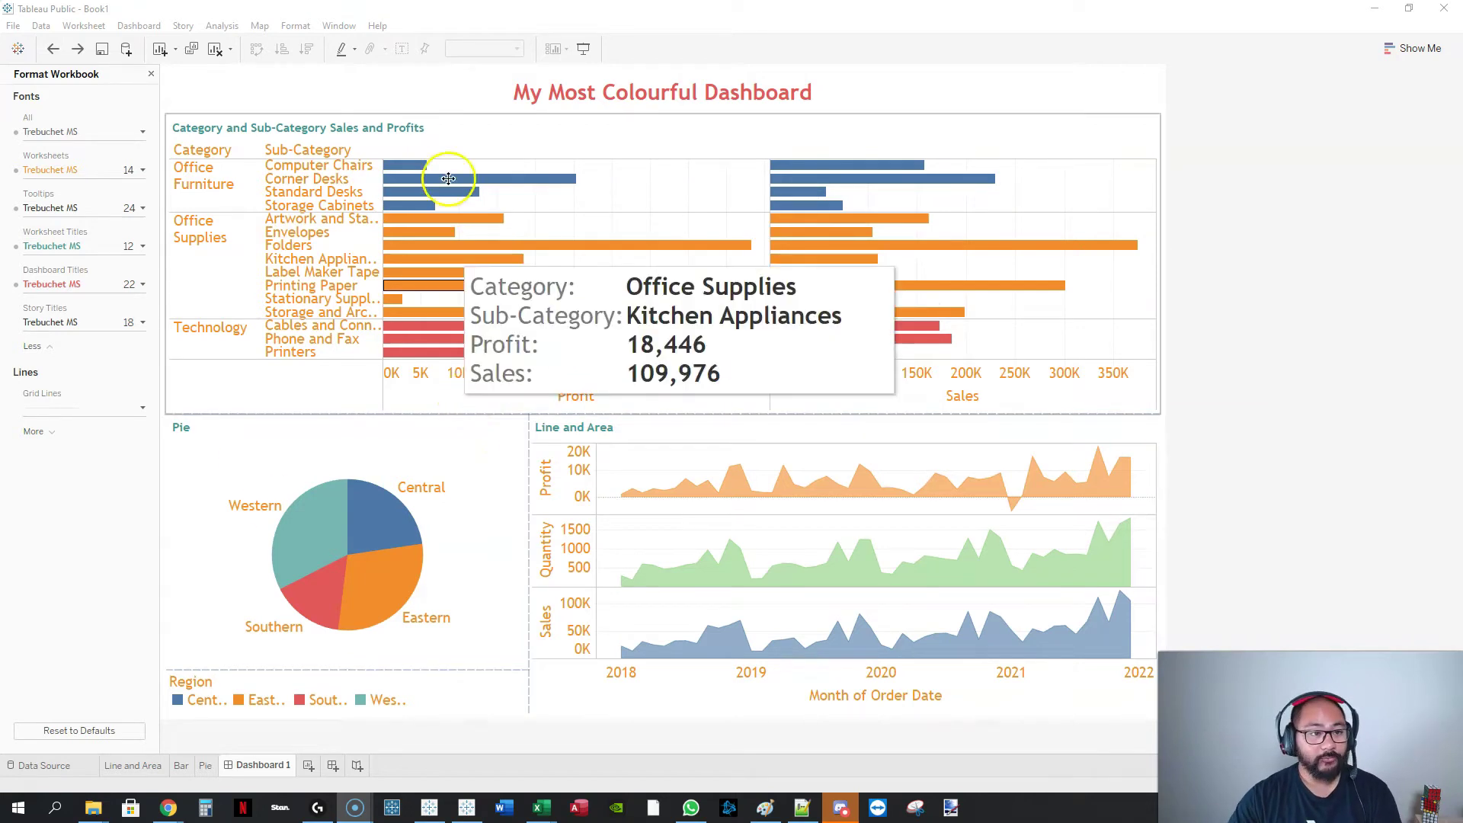
pyautogui.hotkey('ctrl', '2')
pyautogui.moveTo(328, 20)
pyautogui.mouseDown()
pyautogui.moveTo(292, 21)
pyautogui.moveTo(335, 15)
pyautogui.mouseUp()
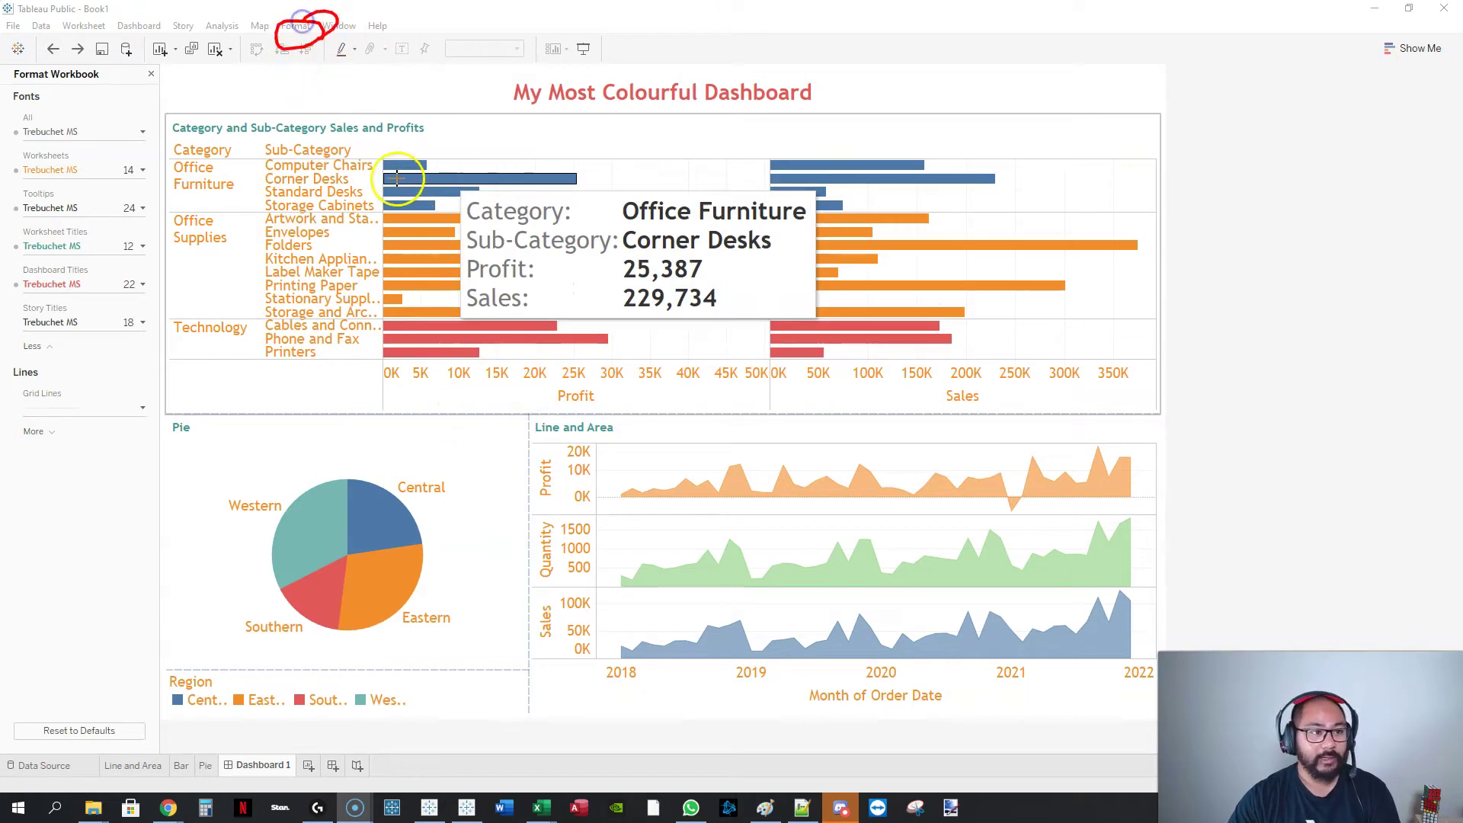
pyautogui.press('Escape')
pyautogui.click(296, 25)
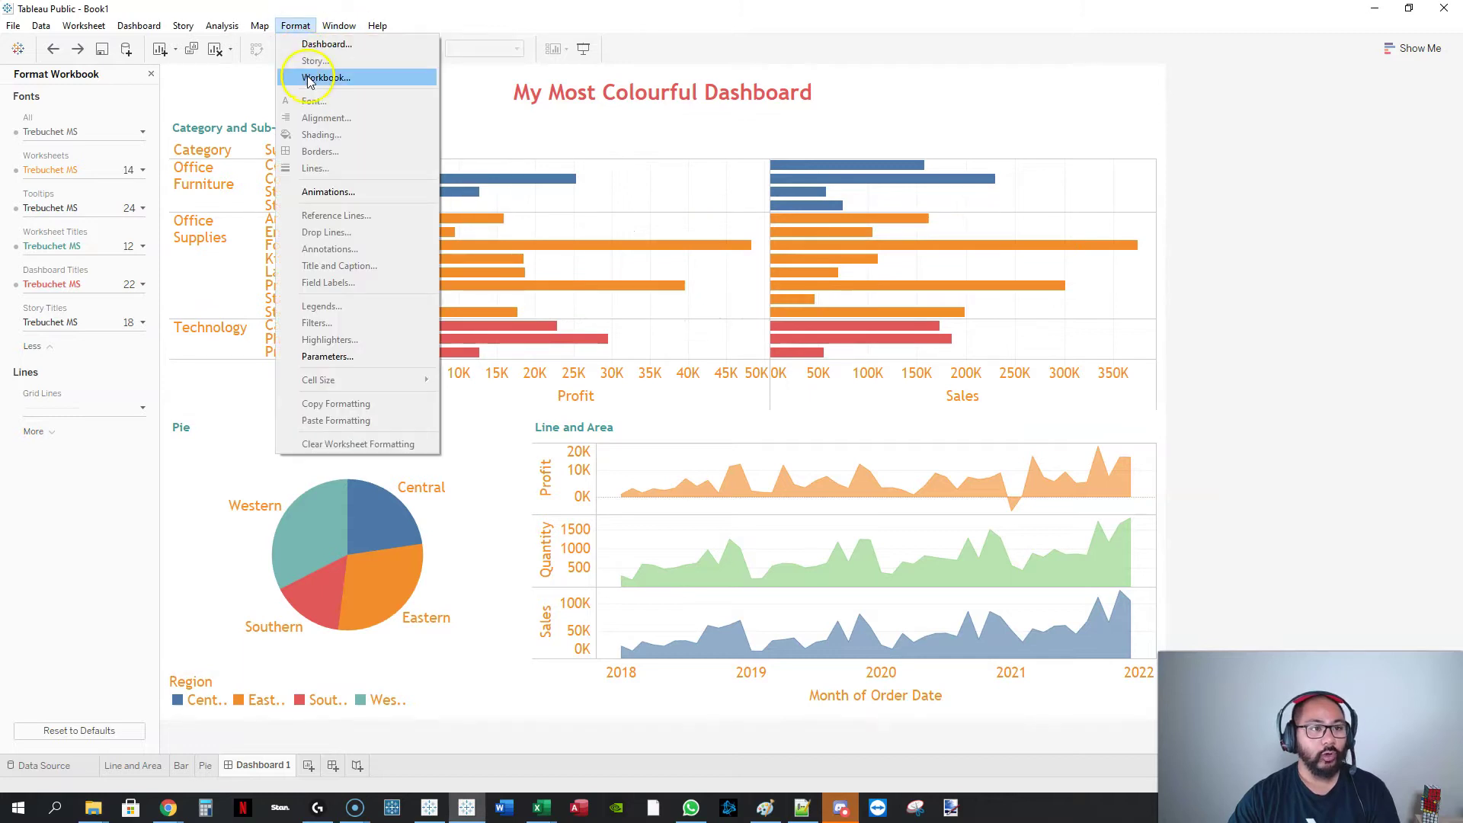
pyautogui.press('Escape')
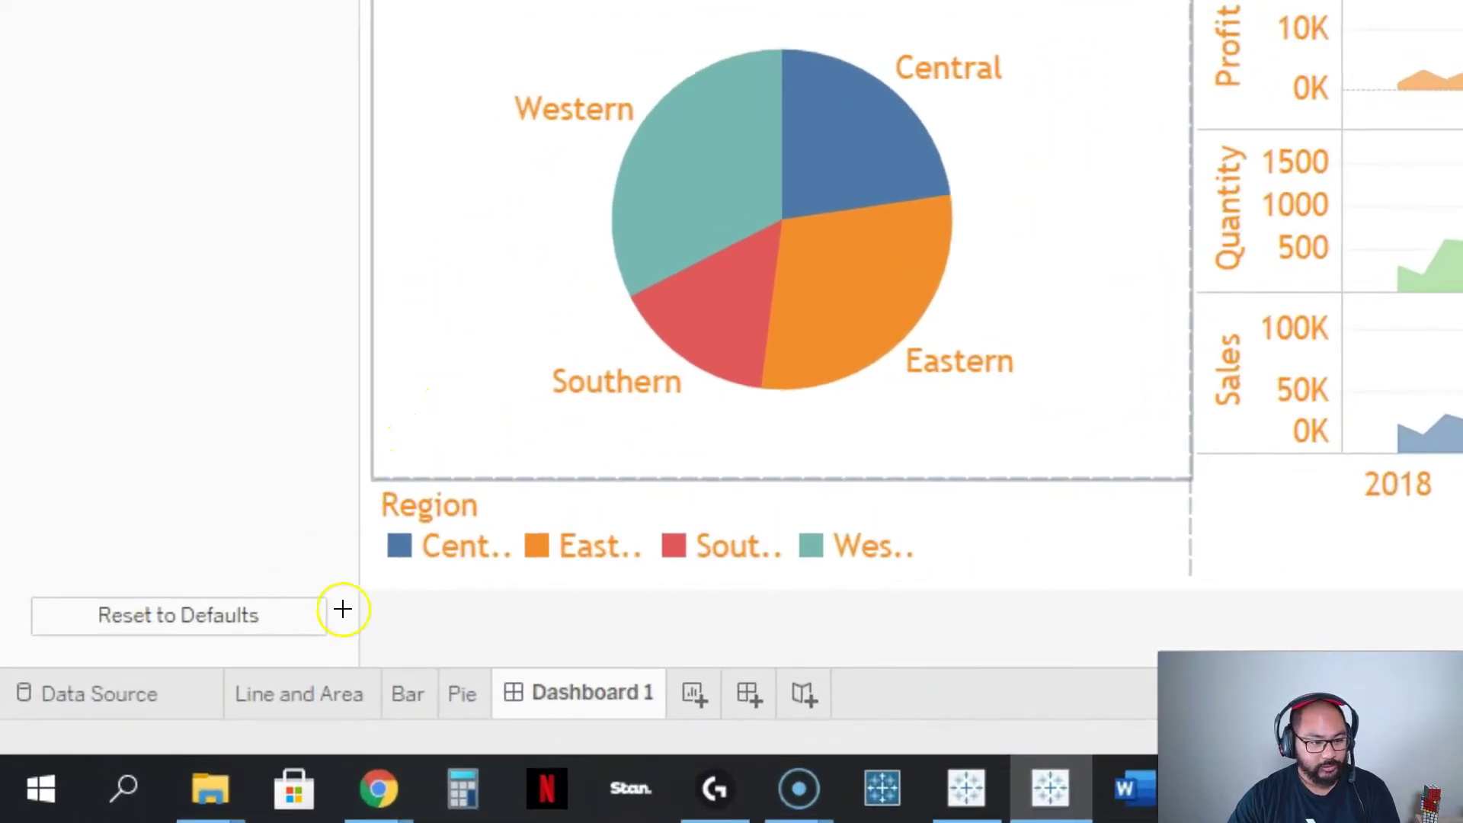
pyautogui.moveTo(184, 706)
pyautogui.mouseDown()
pyautogui.moveTo(9, 704)
pyautogui.moveTo(195, 703)
pyautogui.mouseUp()
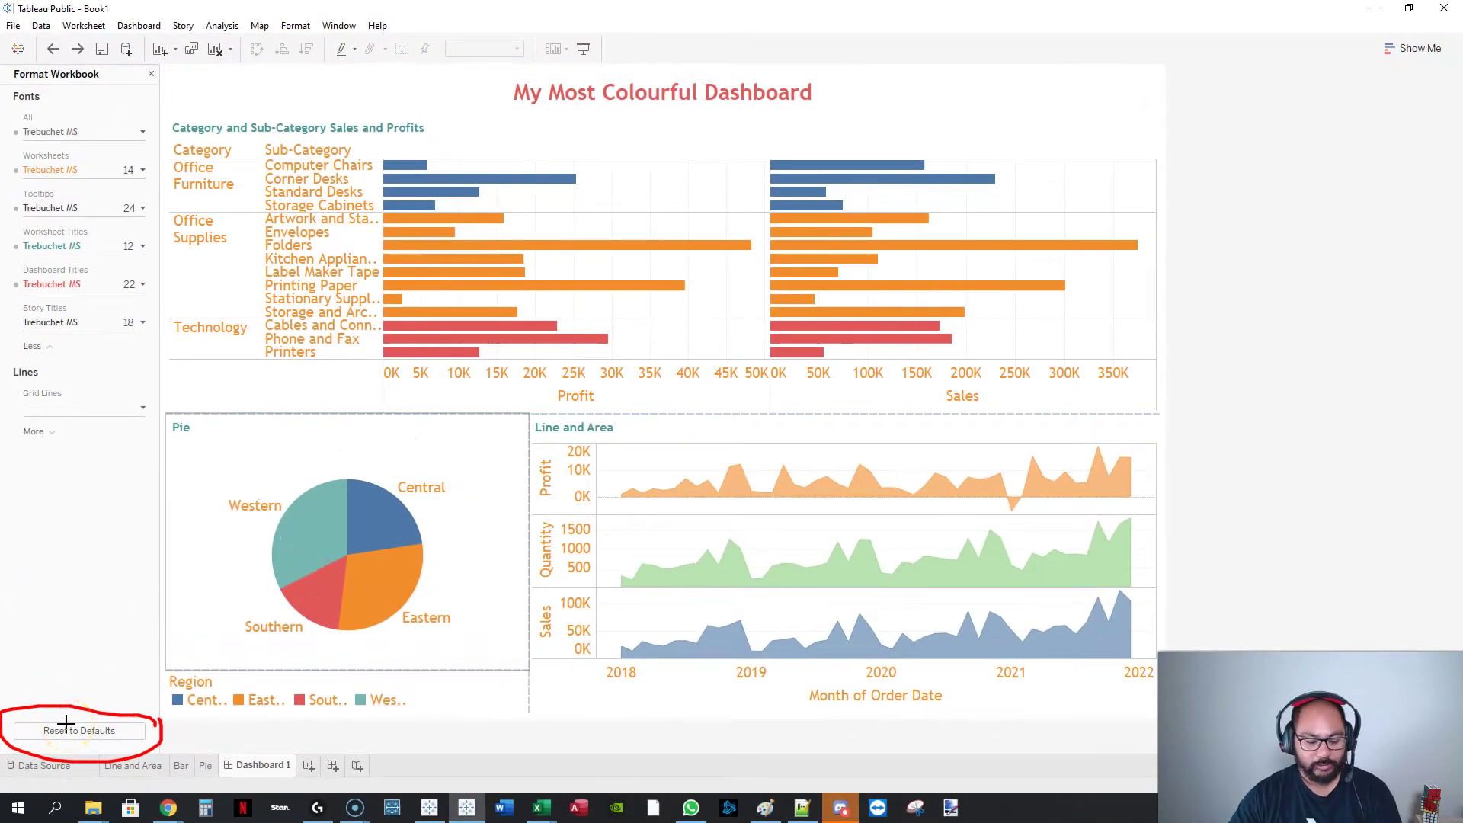
# Step: Reset workbook fonts to Tableau defaults, undoing and redoing once to compare
pyautogui.click(79, 730)
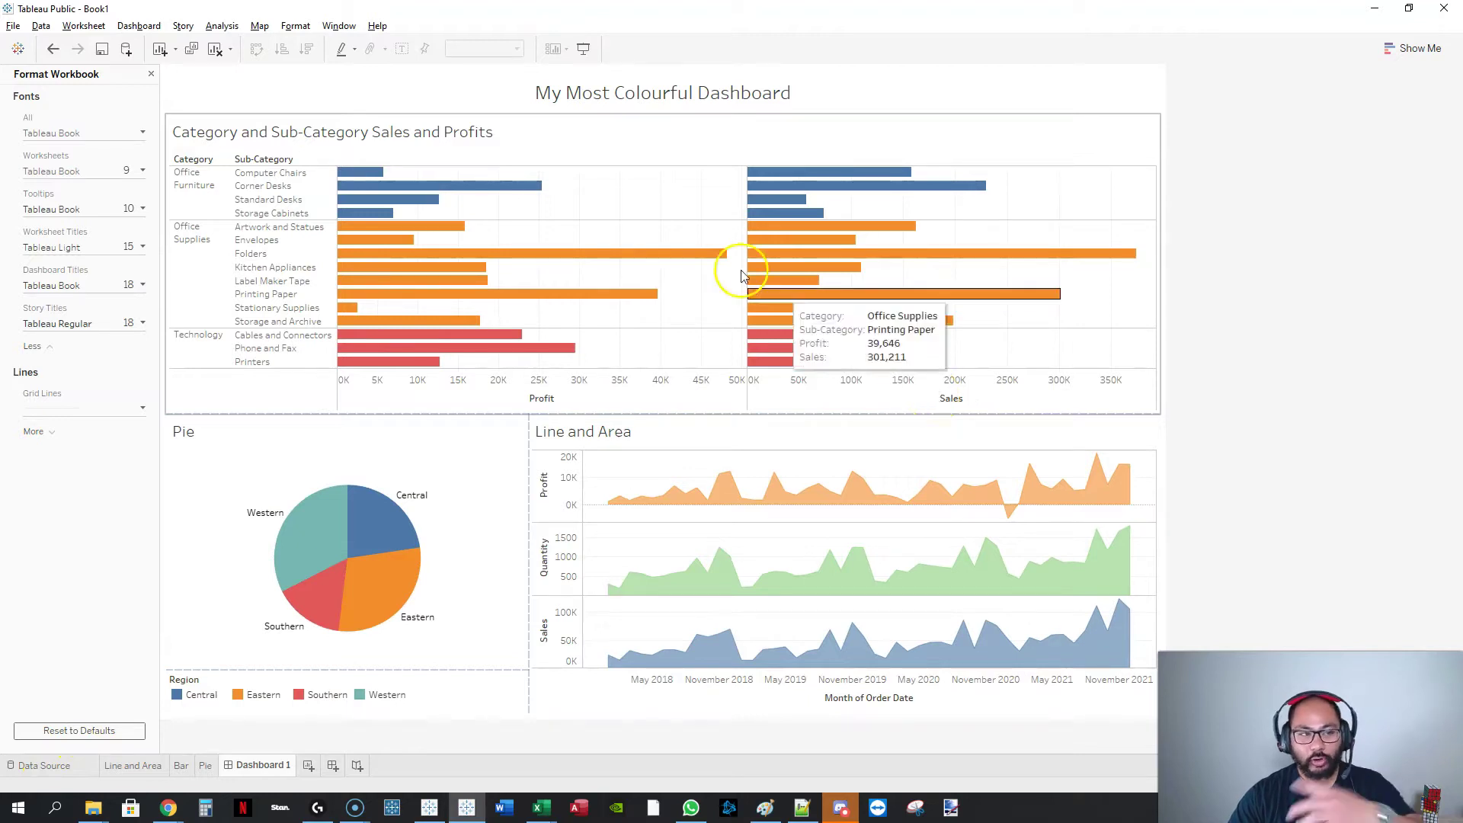
pyautogui.click(54, 49)
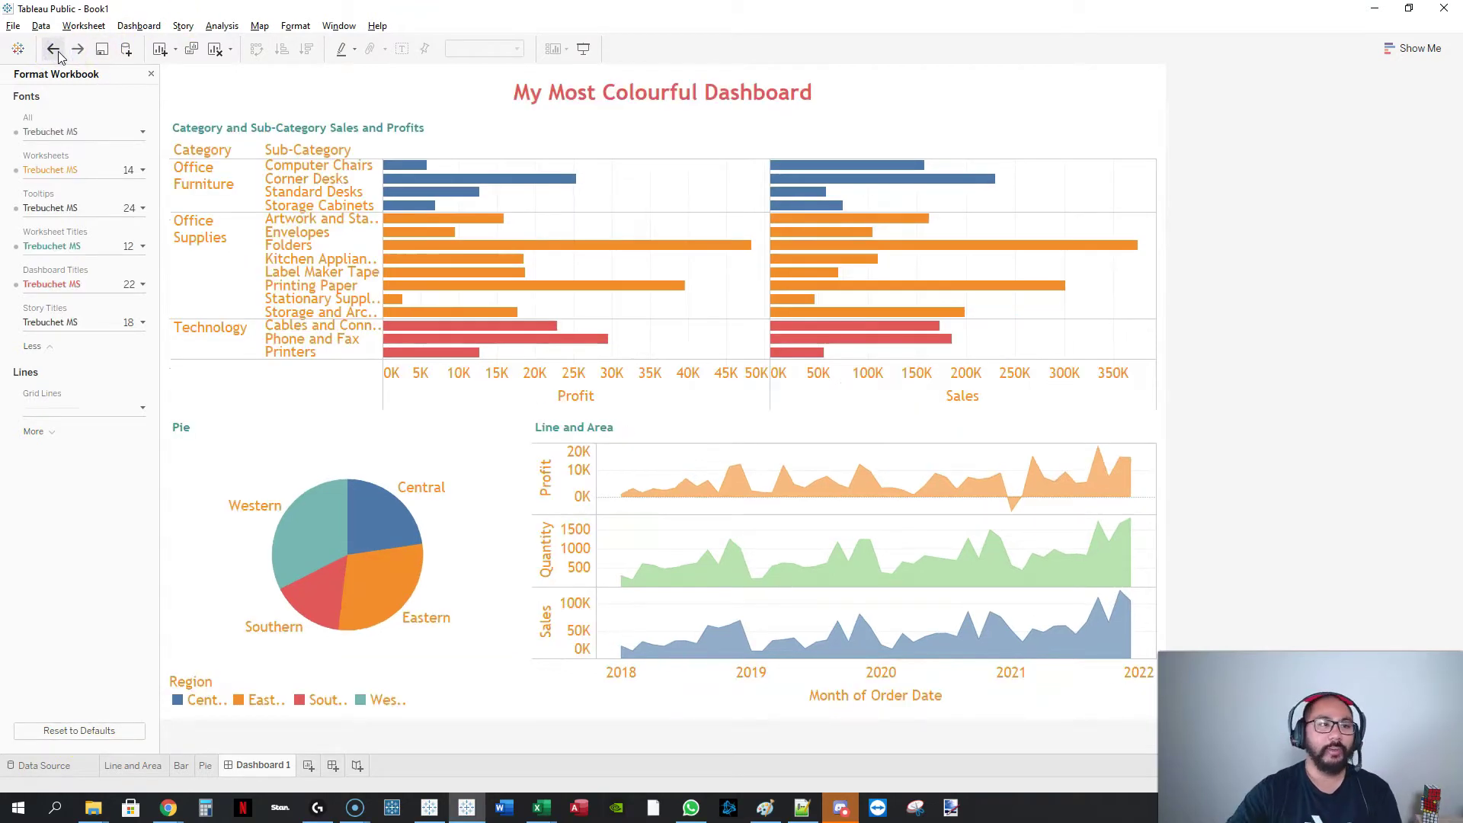
pyautogui.click(77, 49)
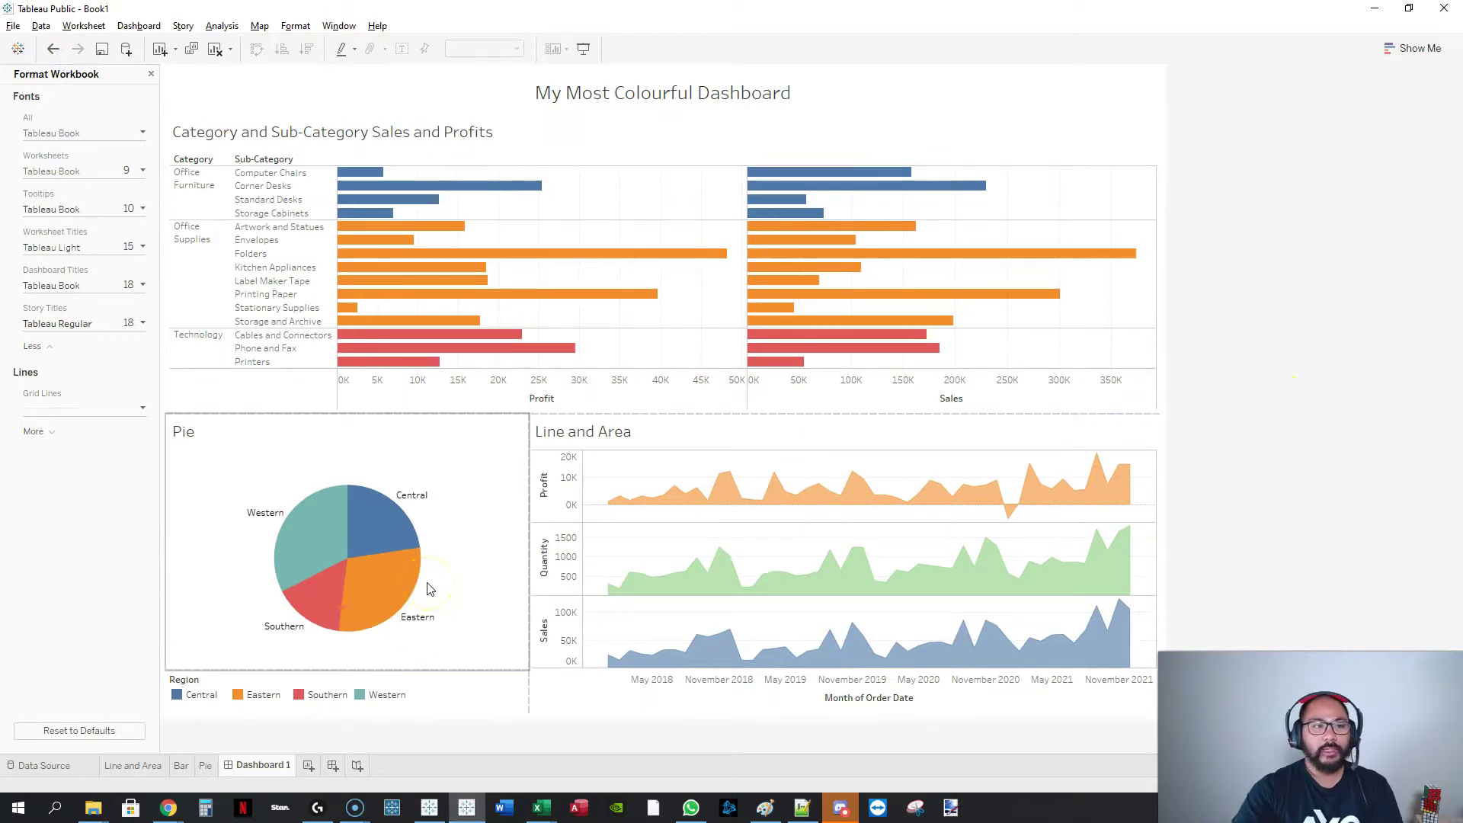
# Step: Close the Format Workbook pane and look through the Dashboard and Worksheet menus
pyautogui.click(151, 74)
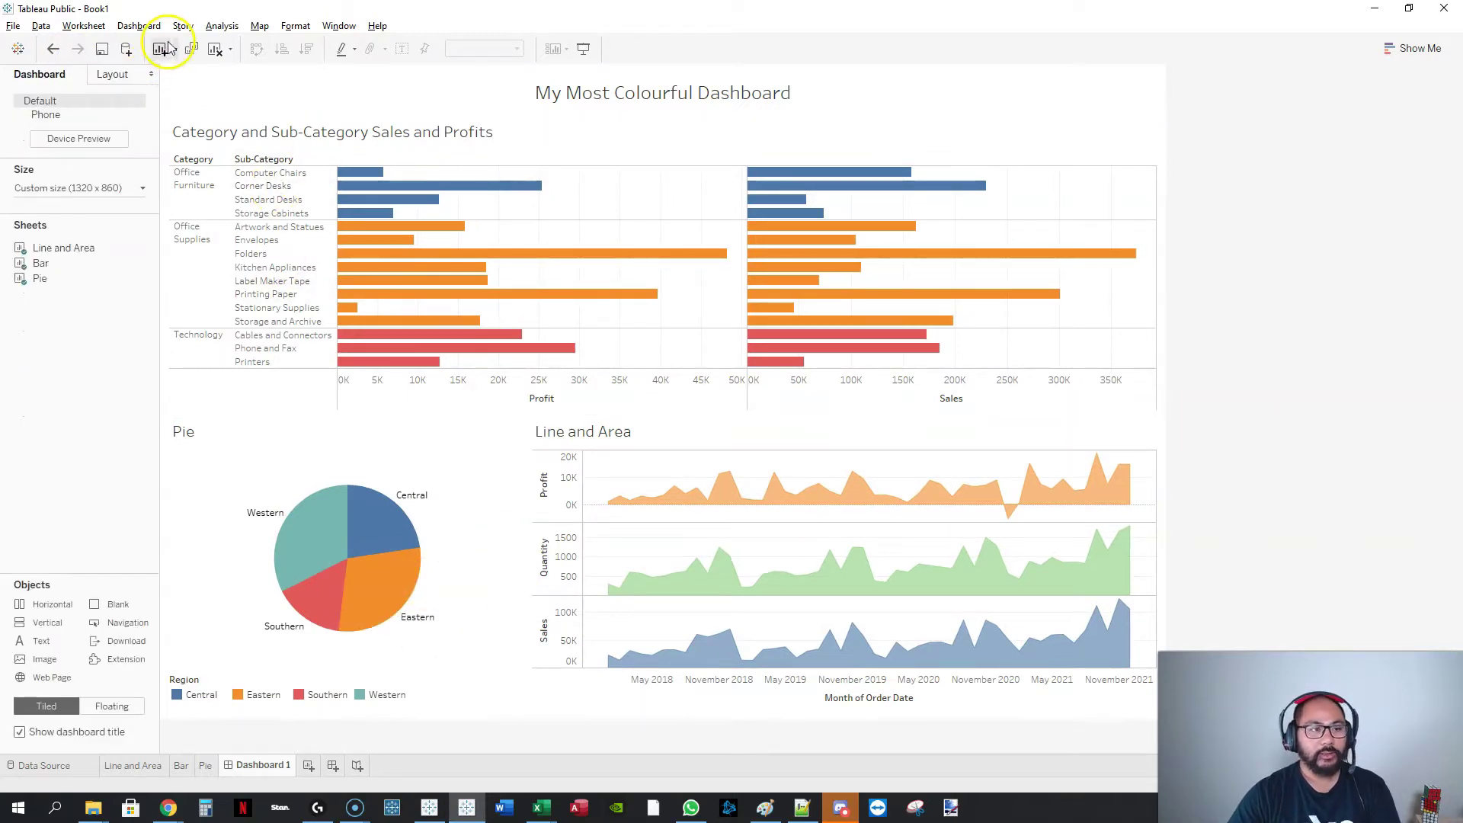
pyautogui.click(137, 26)
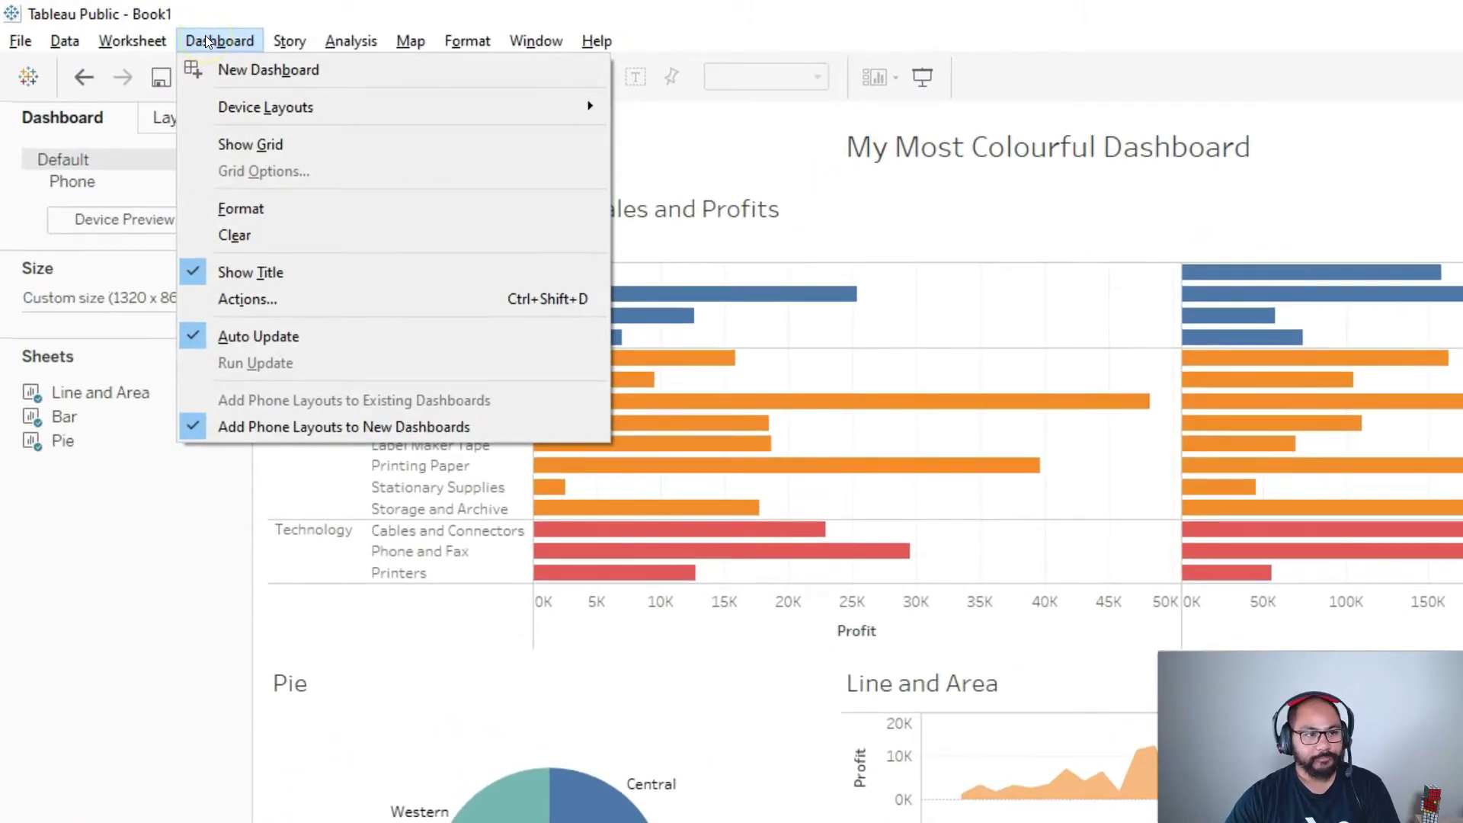
pyautogui.click(212, 42)
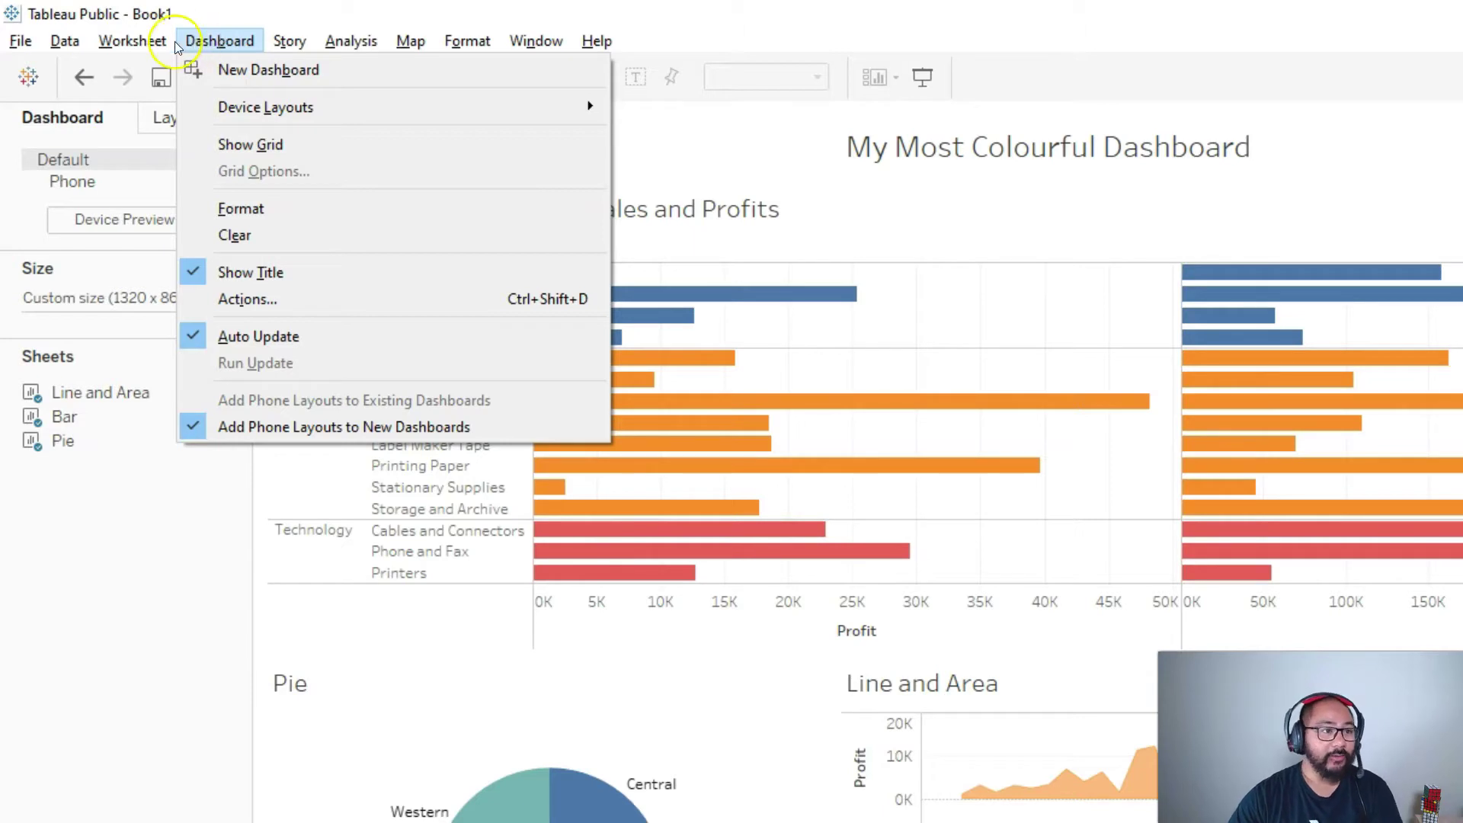
pyautogui.click(132, 41)
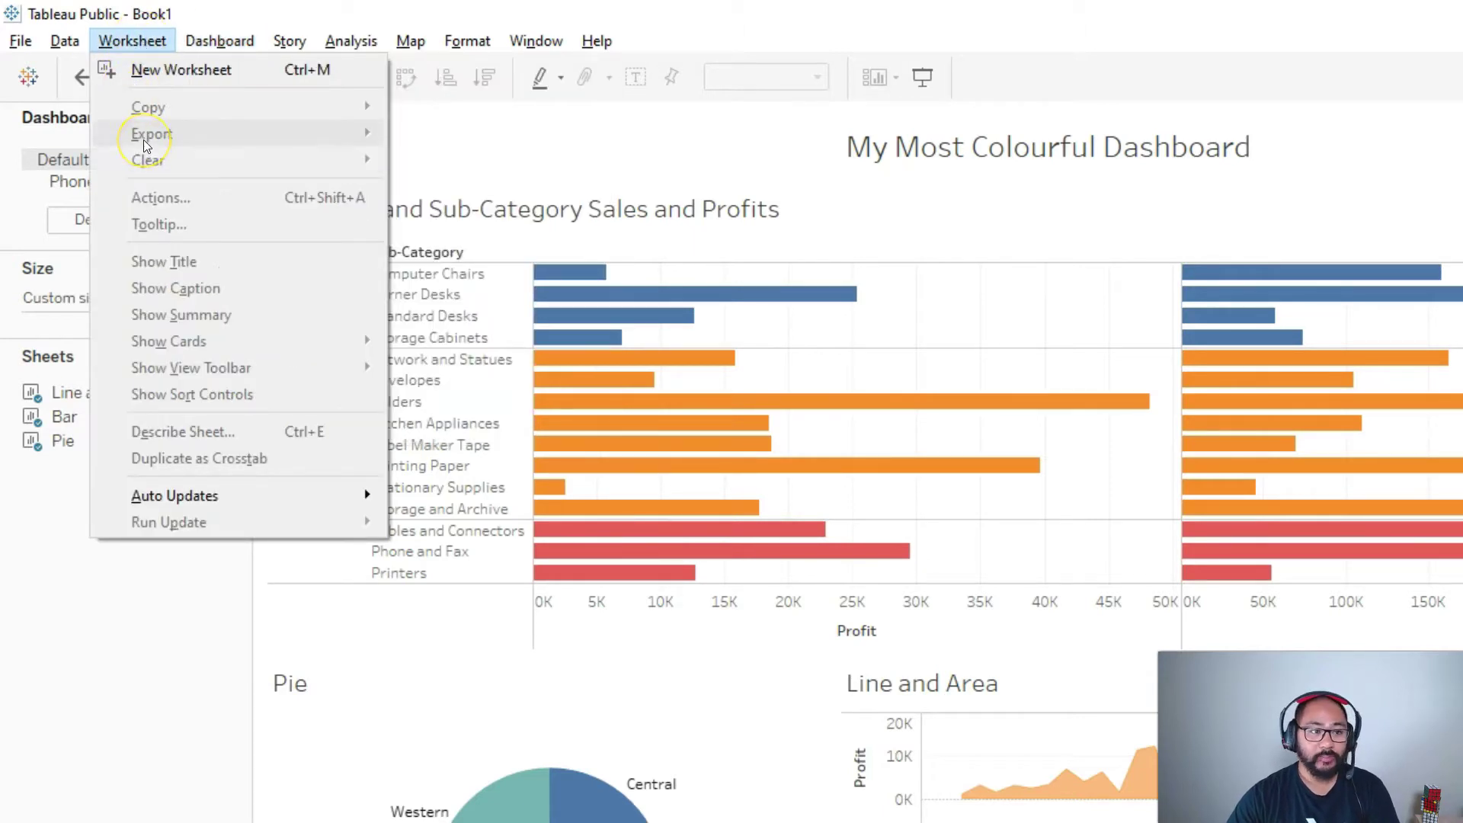
# Step: Switch to the Pie worksheet and look through its Worksheet menu
pyautogui.click(251, 820)
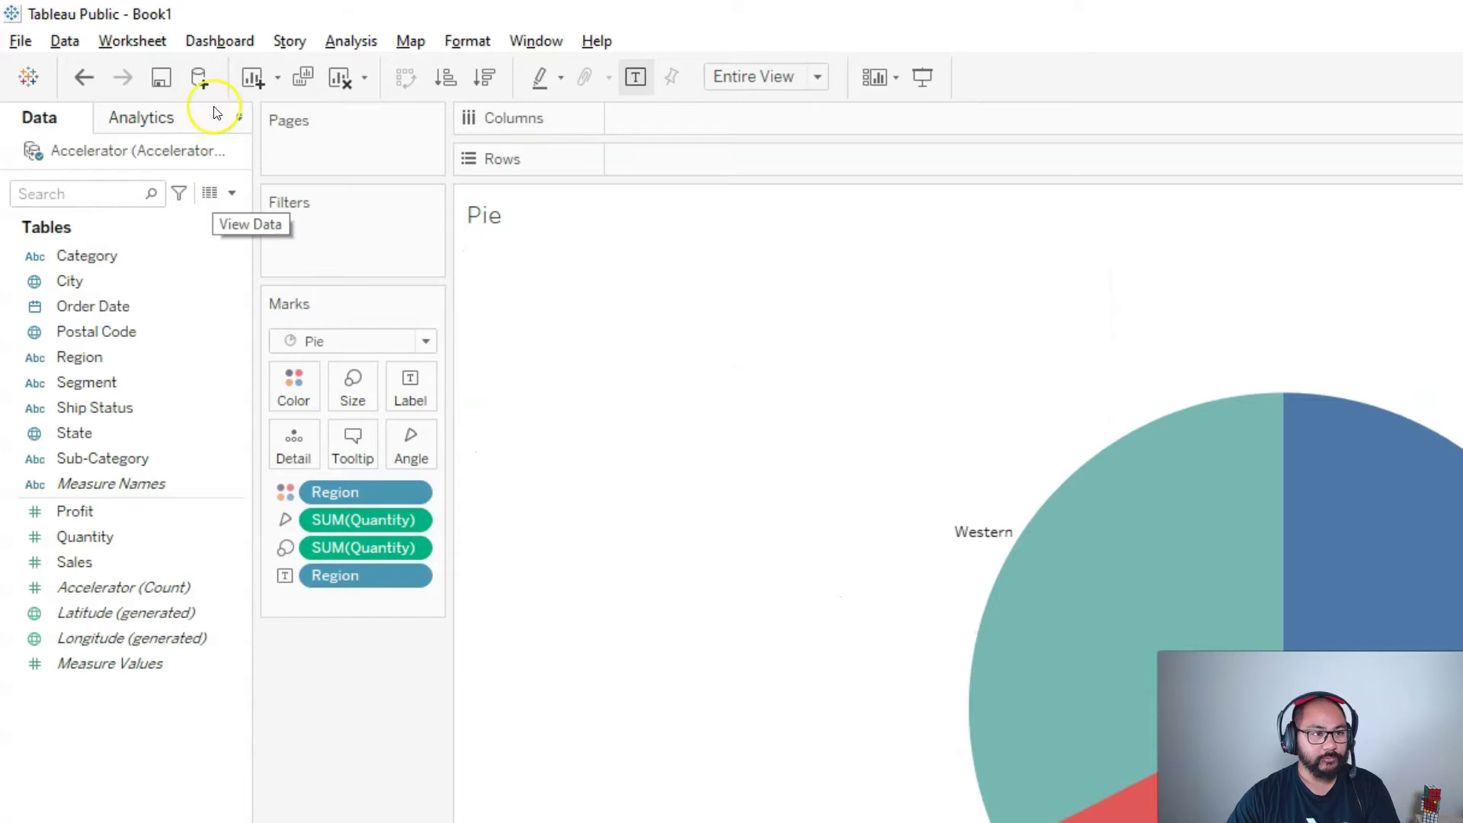
pyautogui.click(131, 40)
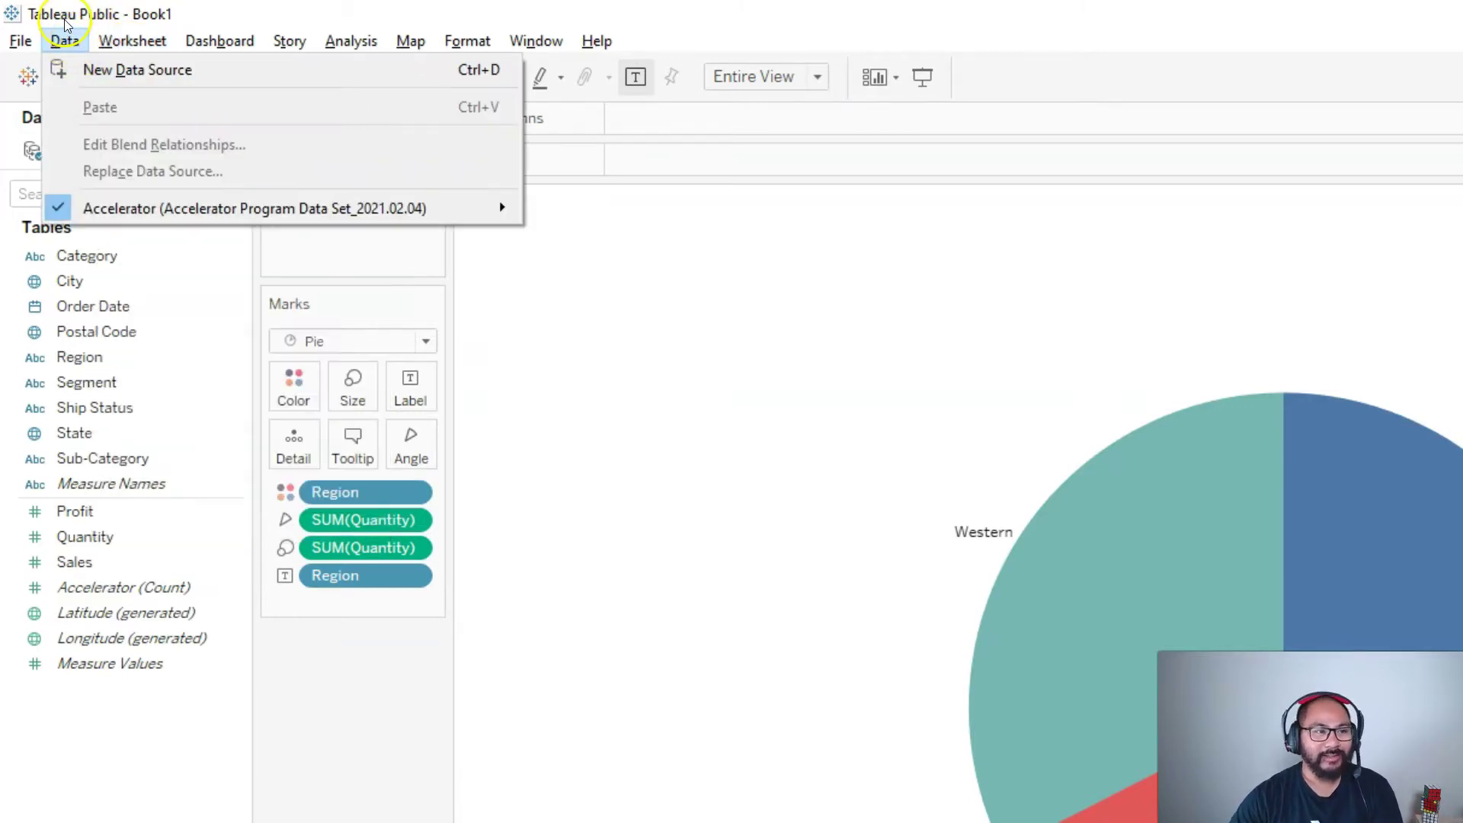
pyautogui.moveTo(35, 33)
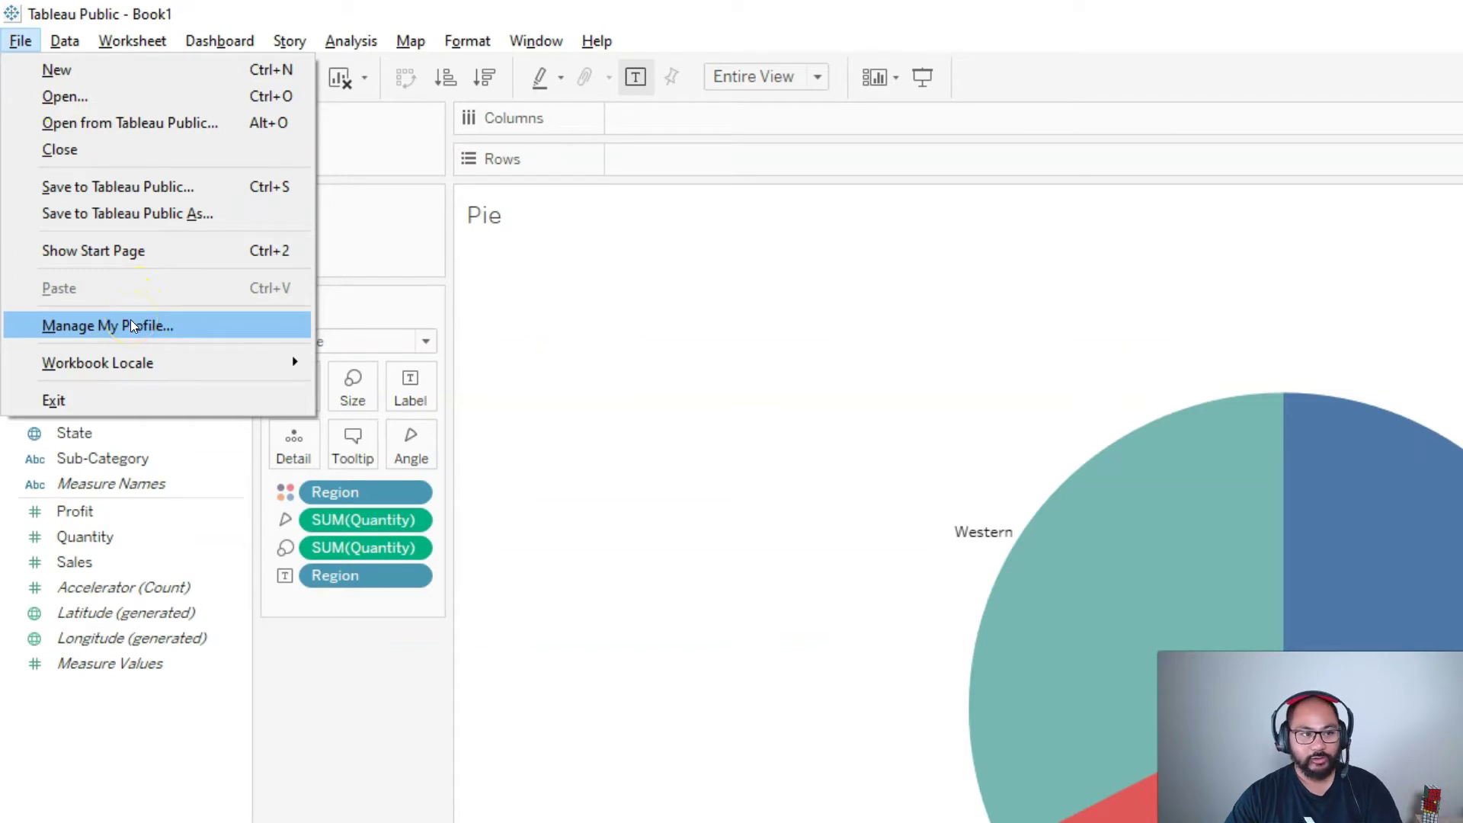
pyautogui.click(131, 42)
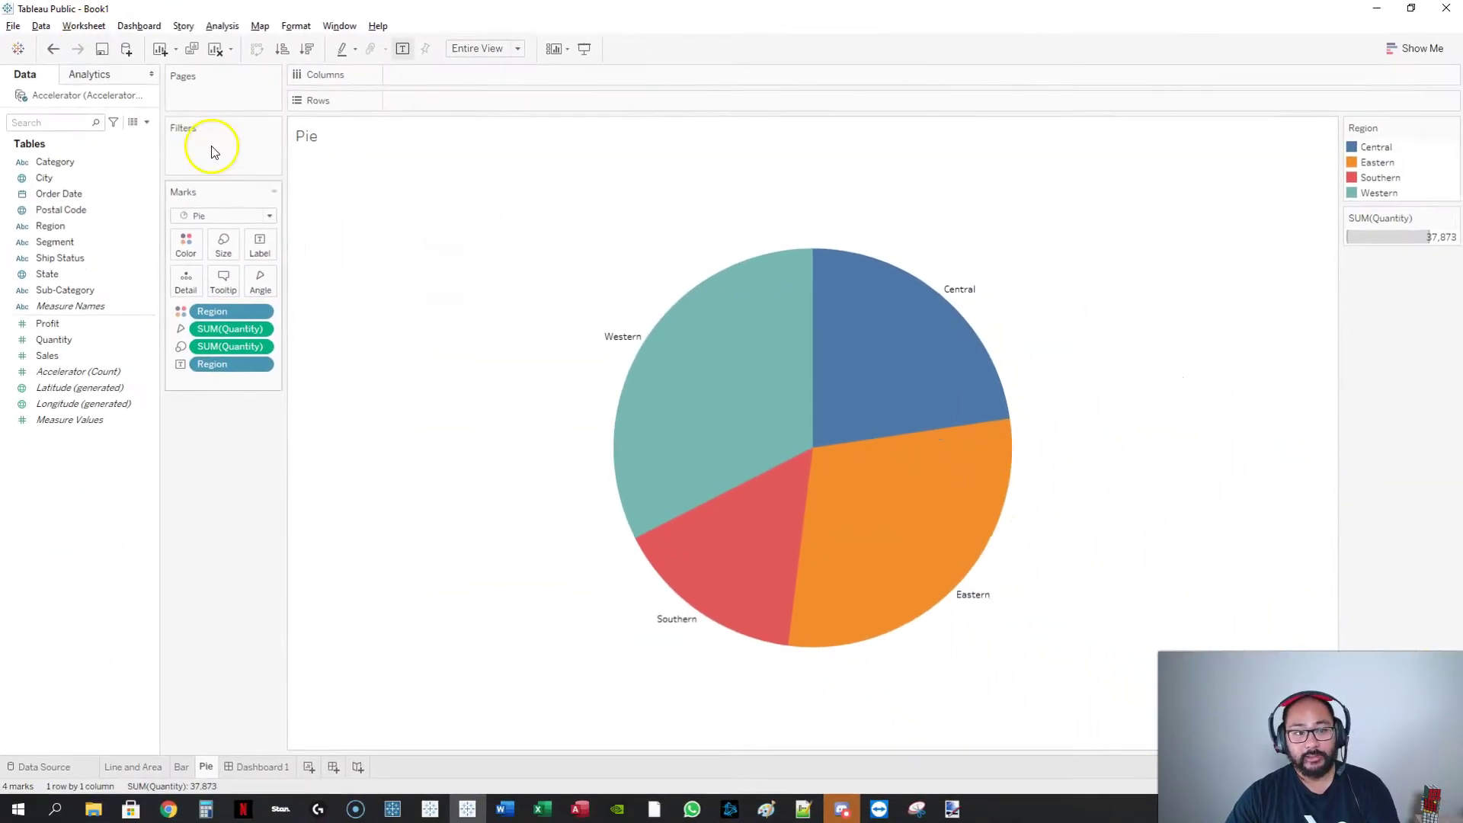
# Step: Return to Dashboard 1 and view it in Window > Presentation Mode
pyautogui.click(259, 767)
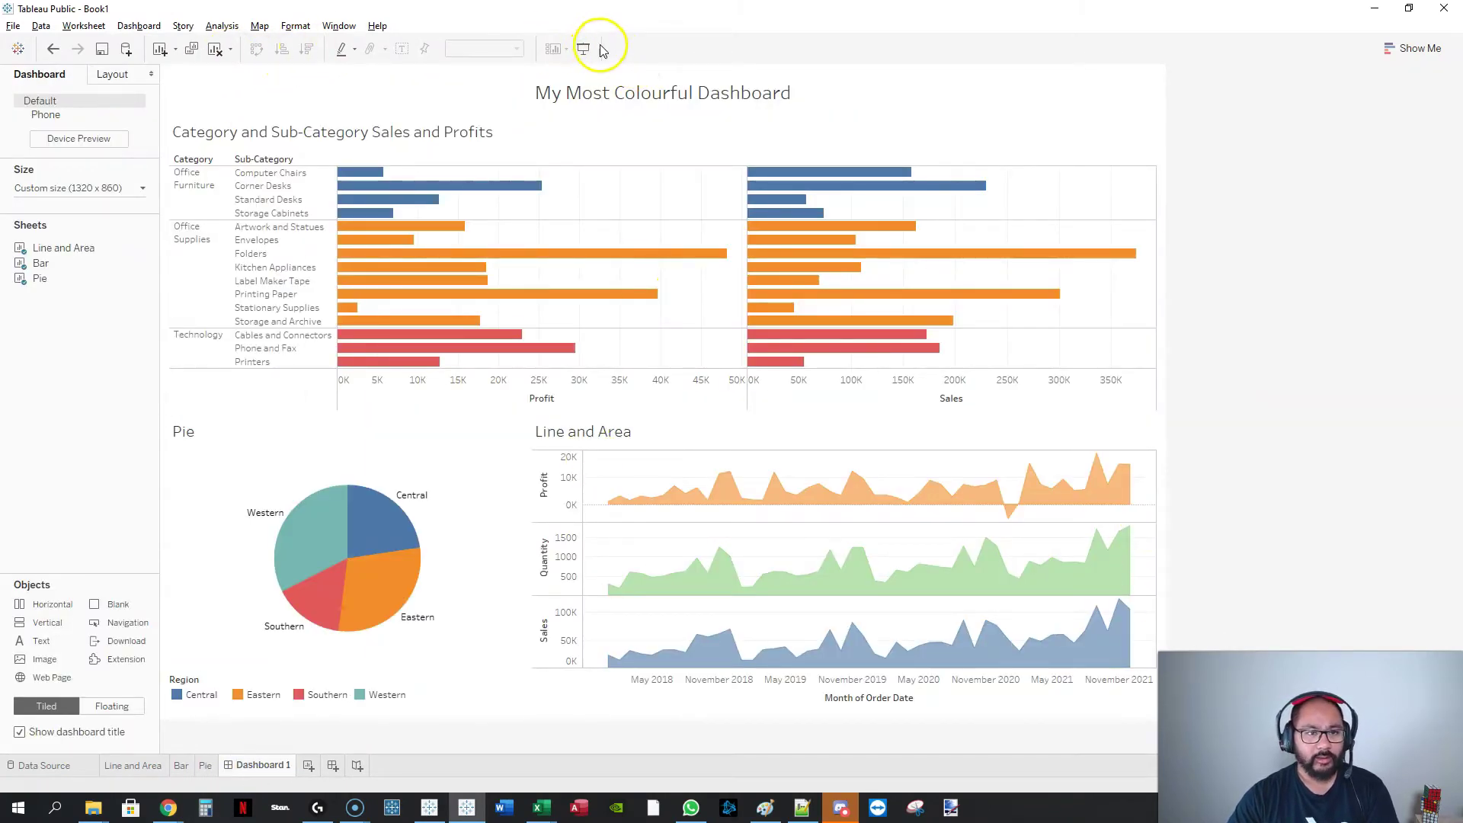
pyautogui.moveTo(602, 50)
pyautogui.mouseDown()
pyautogui.moveTo(579, 32)
pyautogui.moveTo(567, 61)
pyautogui.moveTo(597, 33)
pyautogui.mouseUp()
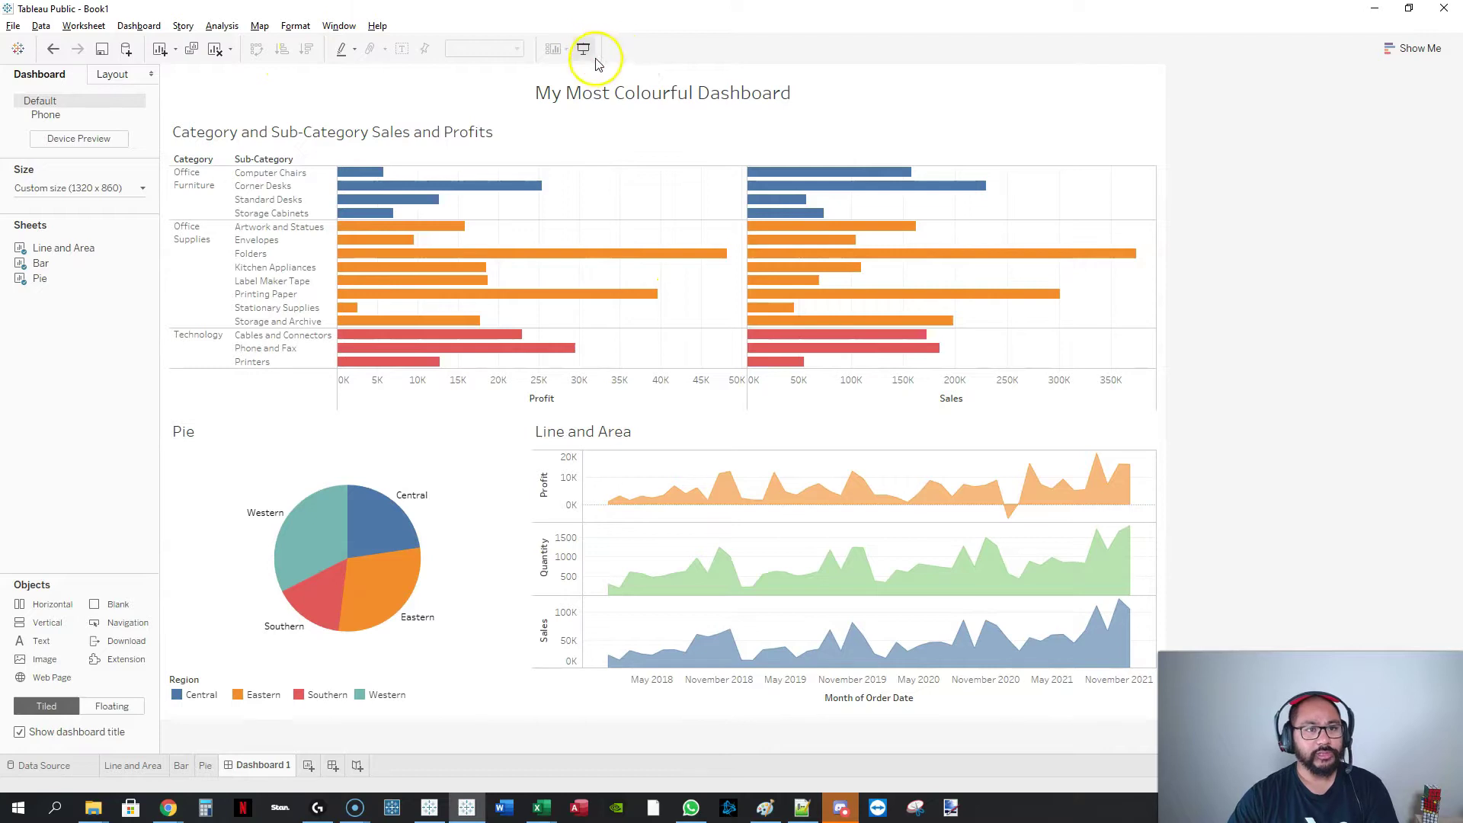
pyautogui.click(325, 26)
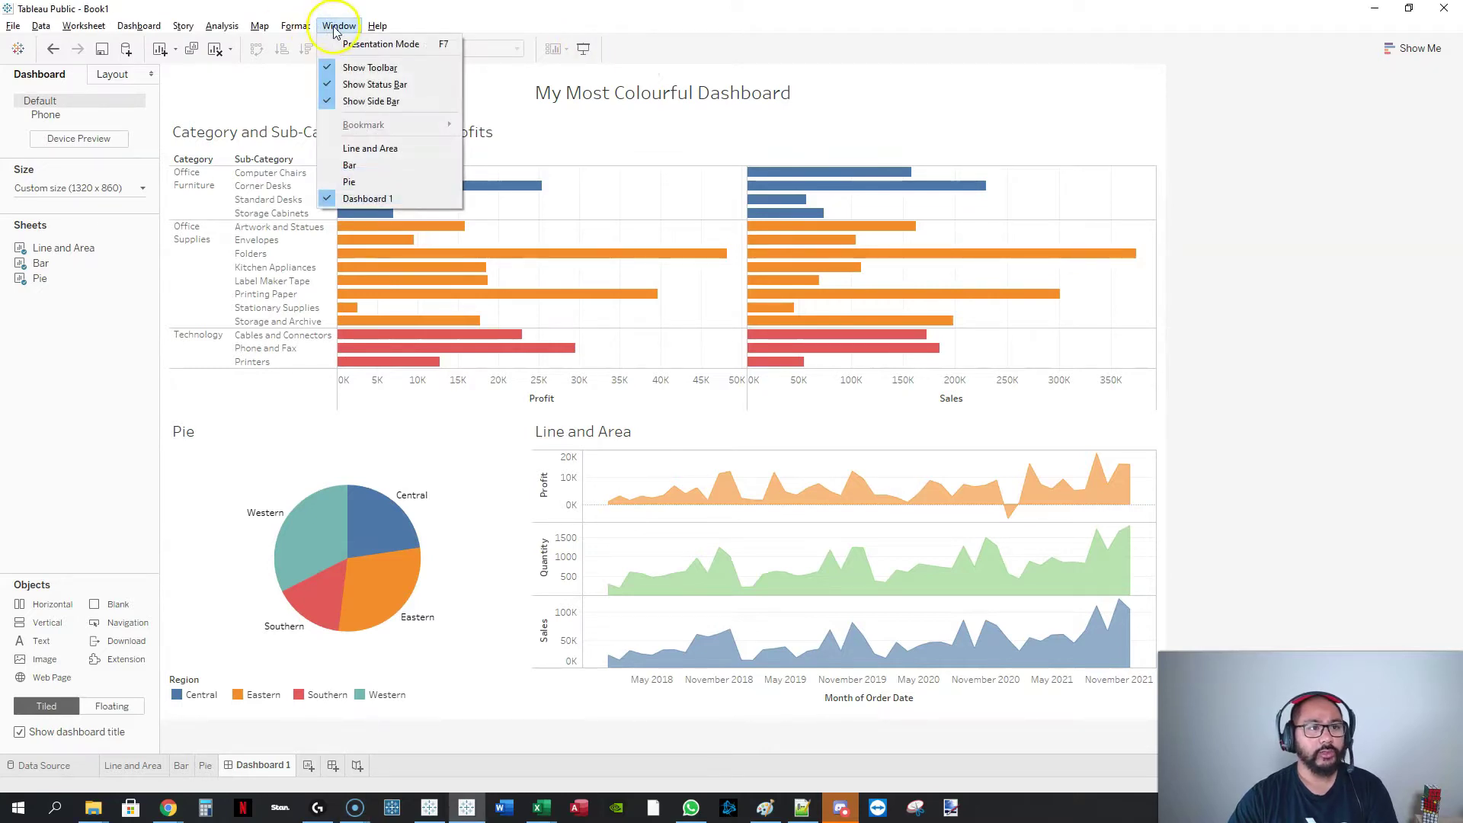
pyautogui.click(418, 46)
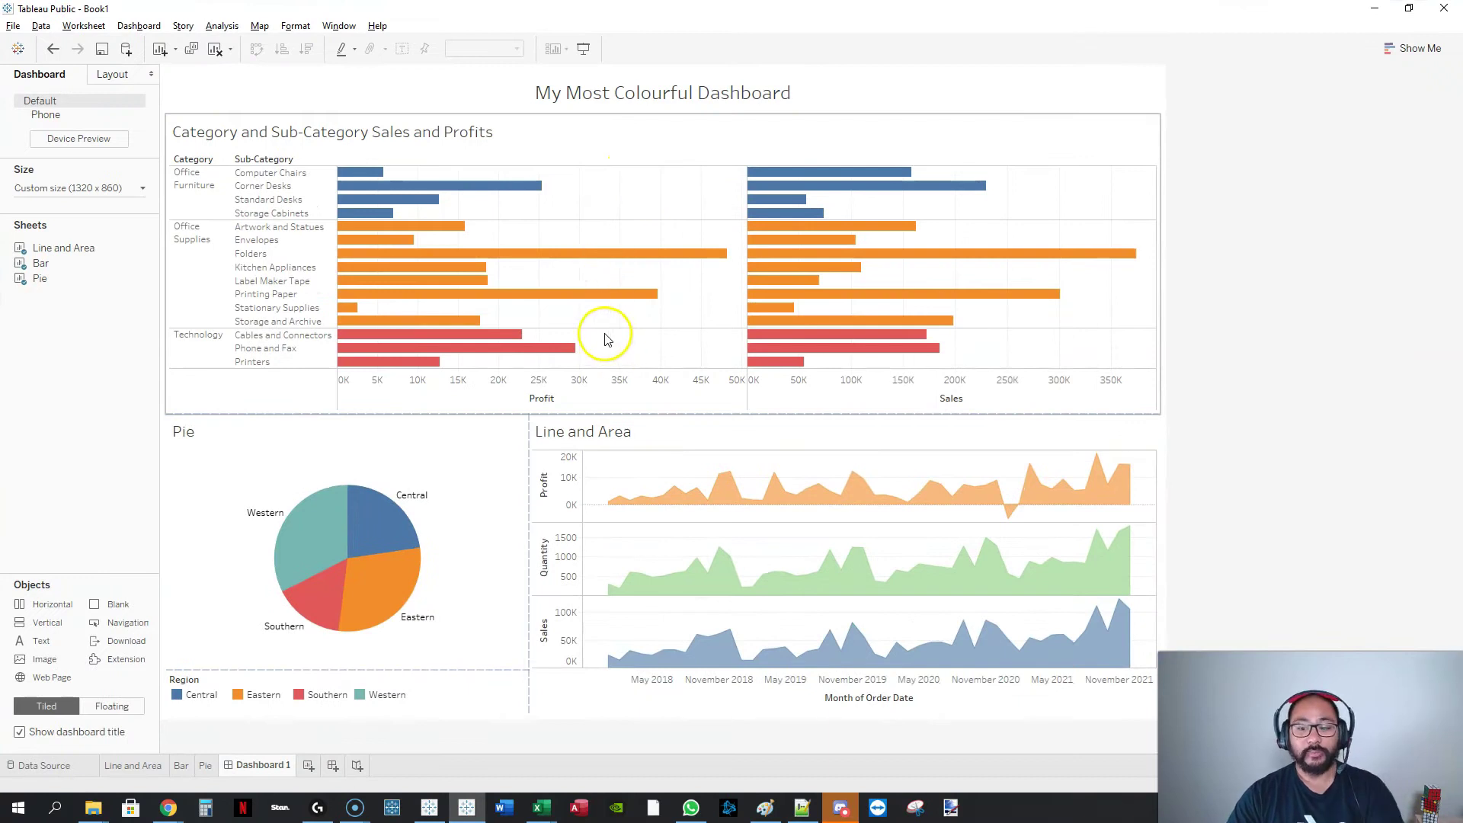
# Step: Paste the dashboard screenshot into Paint and delete the unwanted right-hand area
pyautogui.click(771, 810)
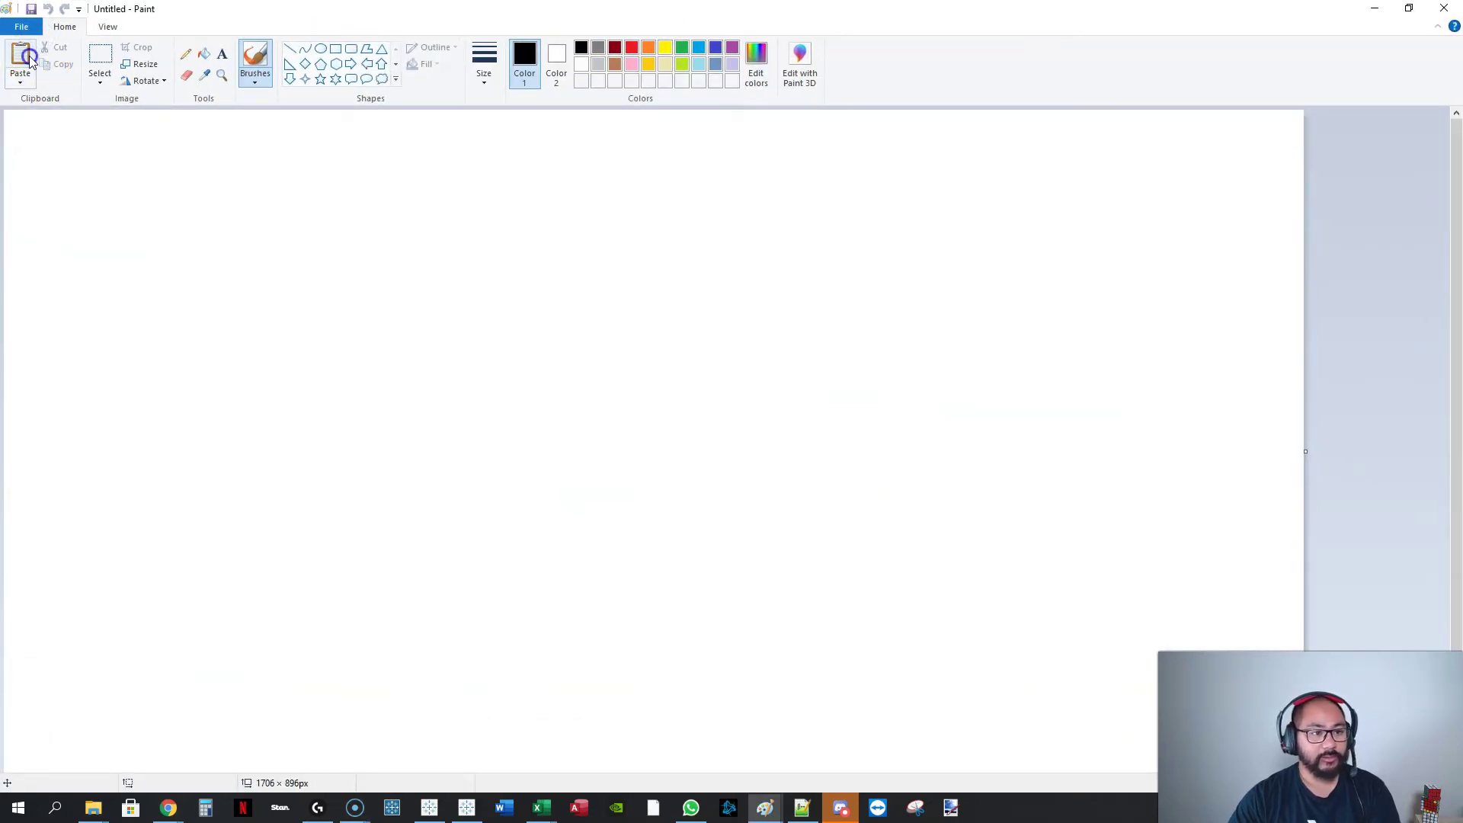
pyautogui.press('super')
pyautogui.click(29, 61)
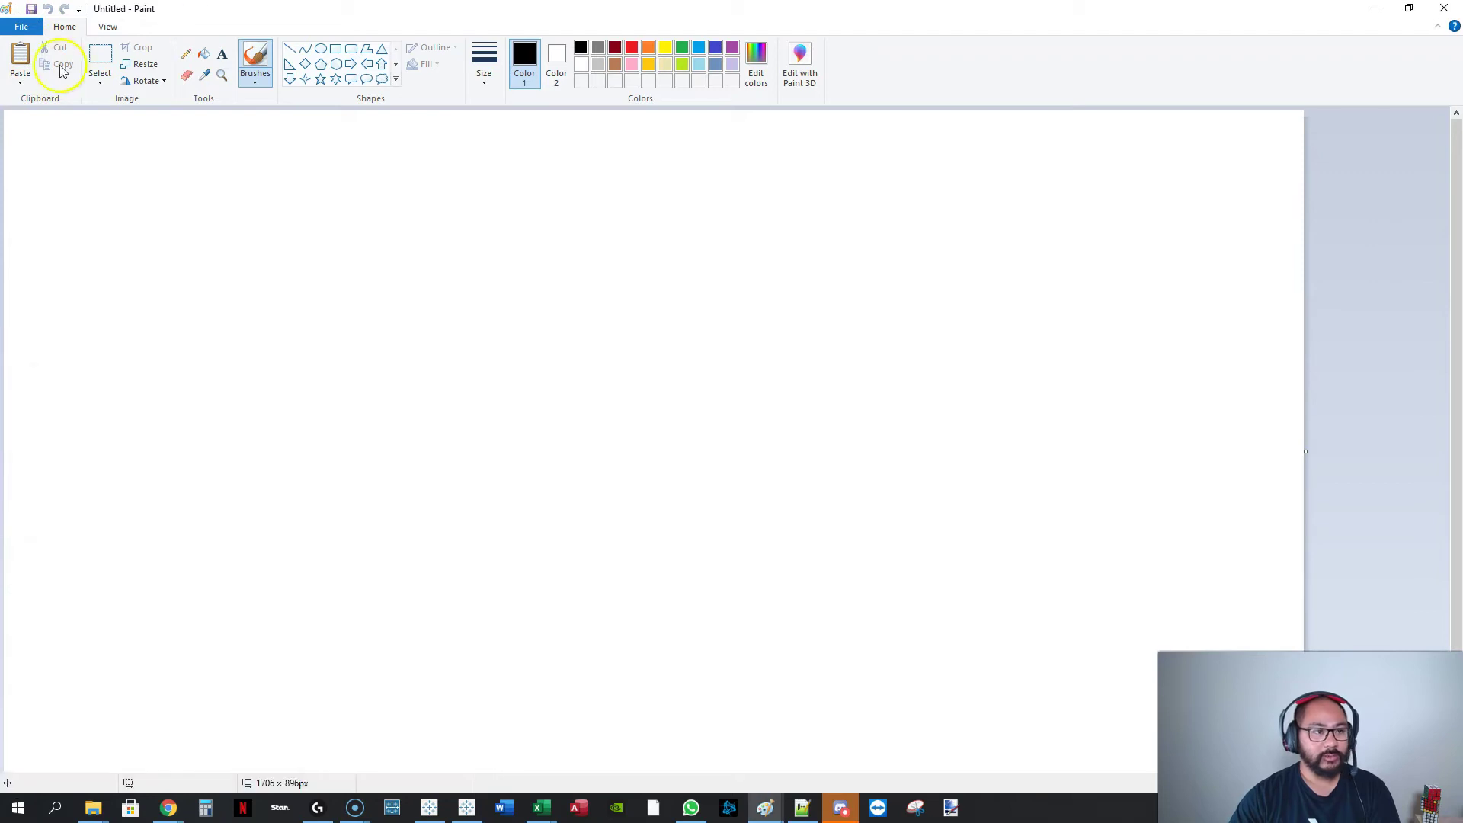
pyautogui.click(21, 60)
pyautogui.scroll(-1, 682, 411)
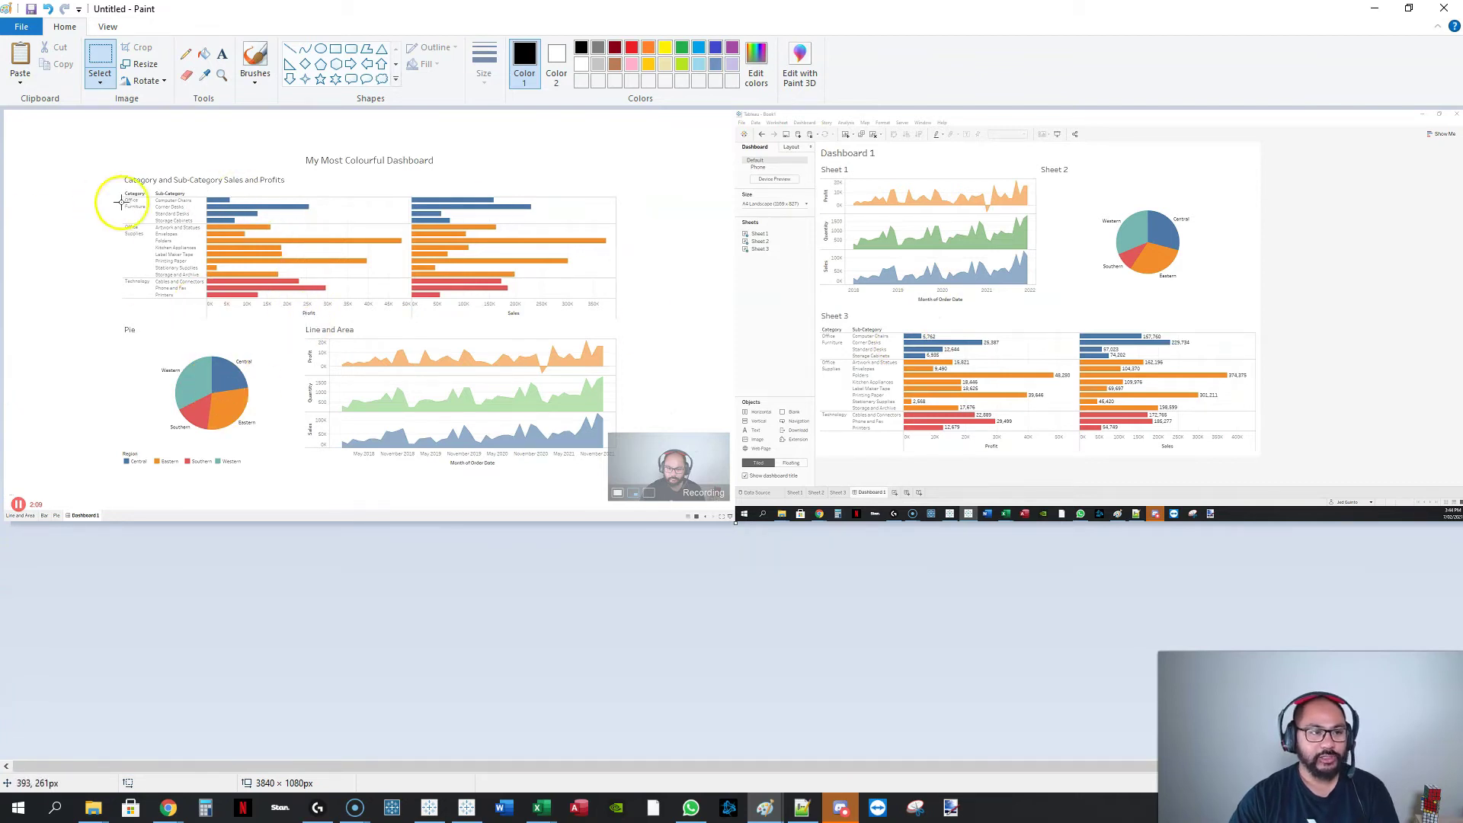
pyautogui.moveTo(91, 136); pyautogui.dragTo(642, 478)
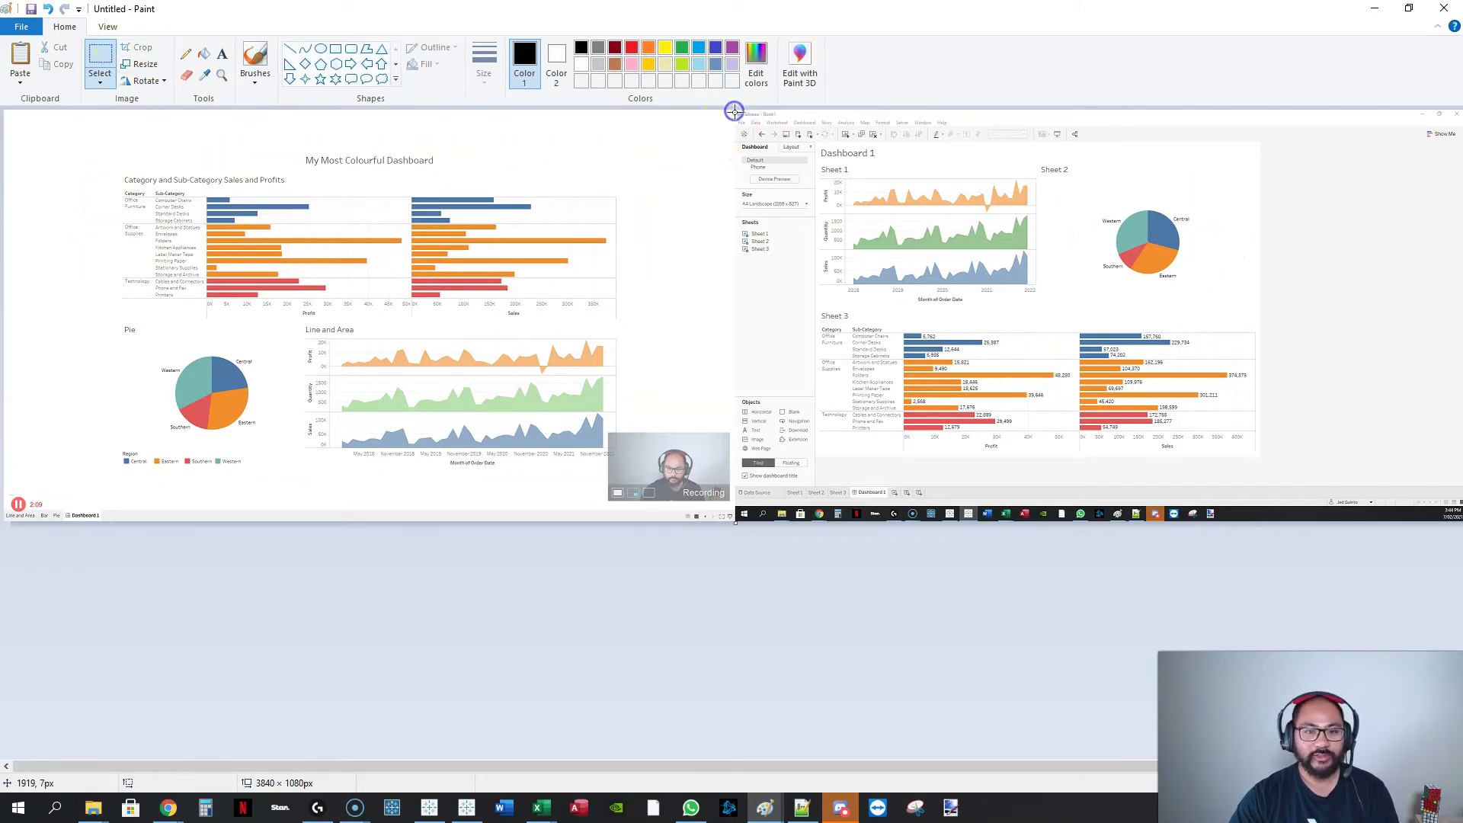
pyautogui.moveTo(732, 108); pyautogui.dragTo(1437, 565)
pyautogui.press('Delete')
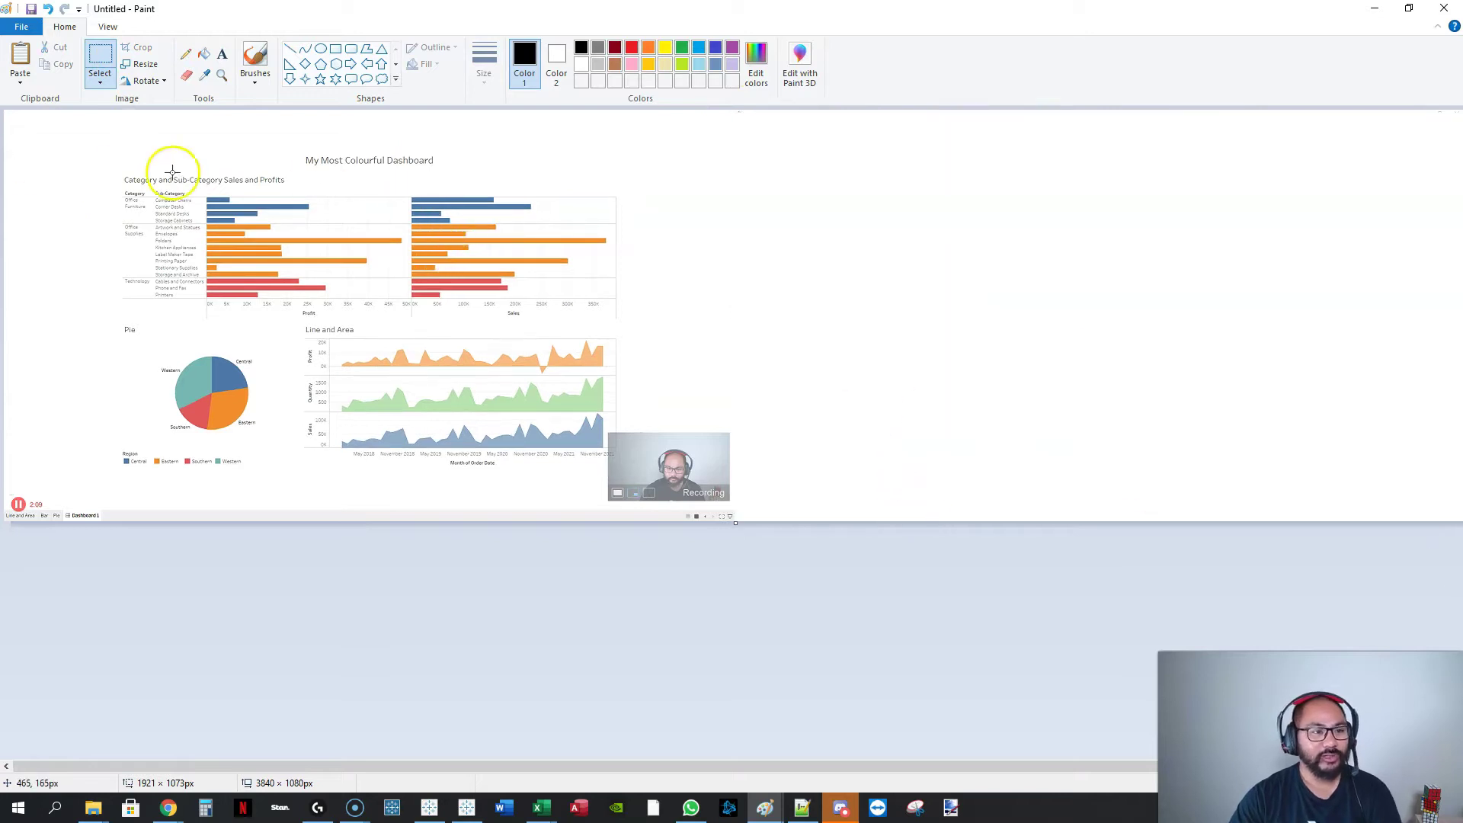
# Step: Crop the image to the 1339 × 855 px dashboard, then close Paint without saving
pyautogui.moveTo(115, 149); pyautogui.dragTo(628, 473)
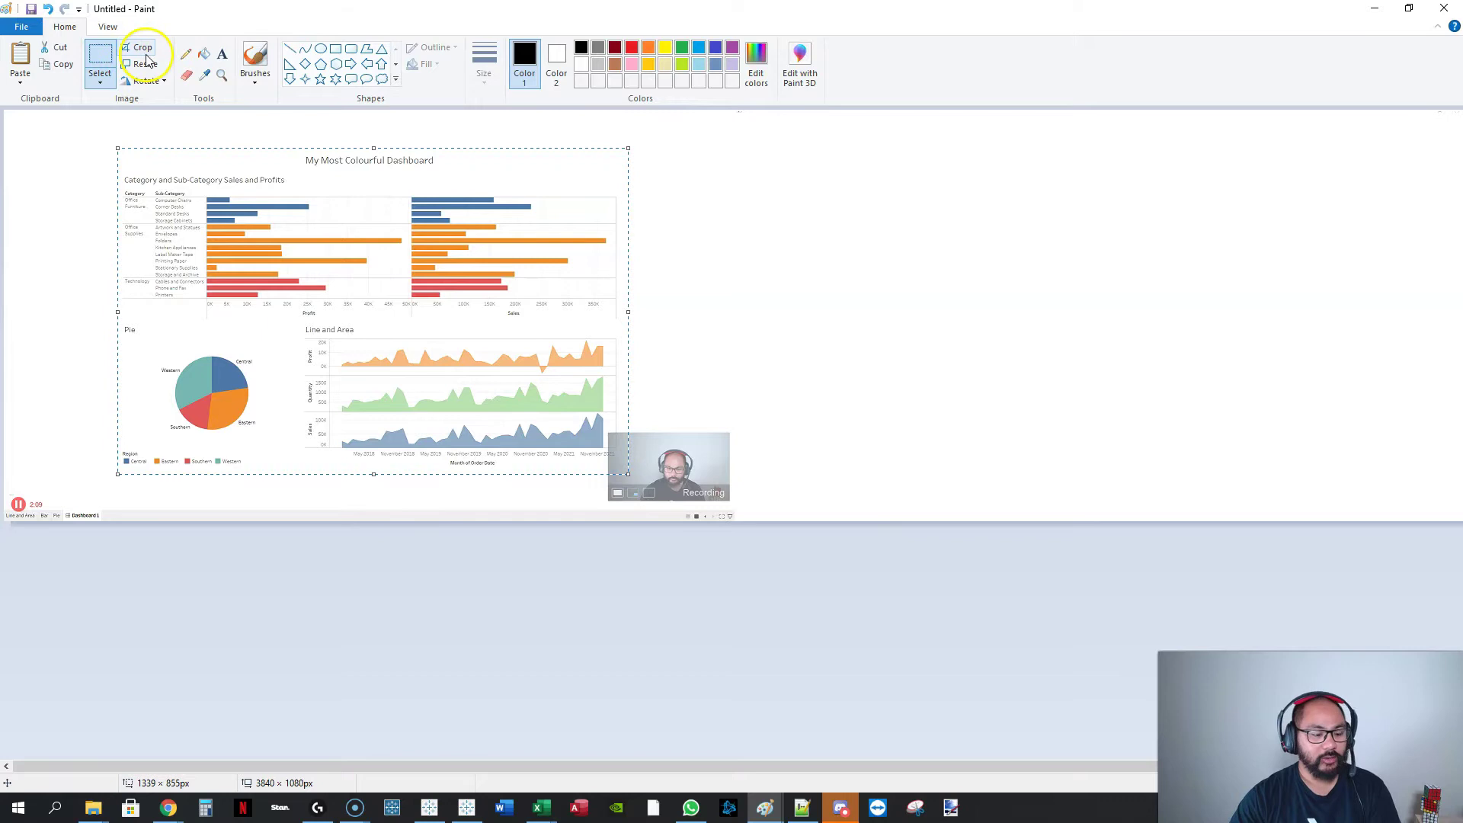
pyautogui.moveTo(153, 61); pyautogui.dragTo(149, 47)
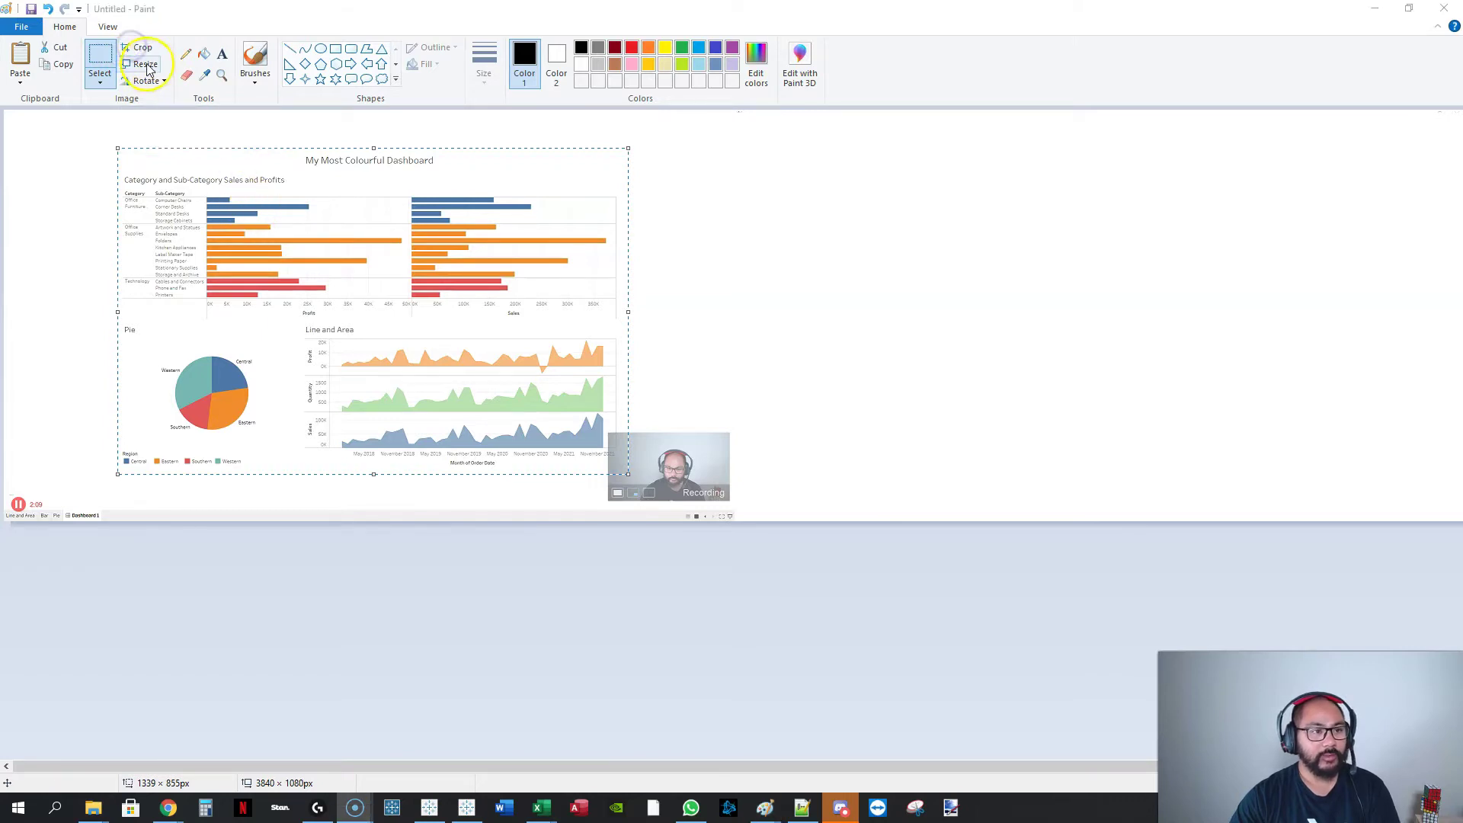
pyautogui.click(143, 50)
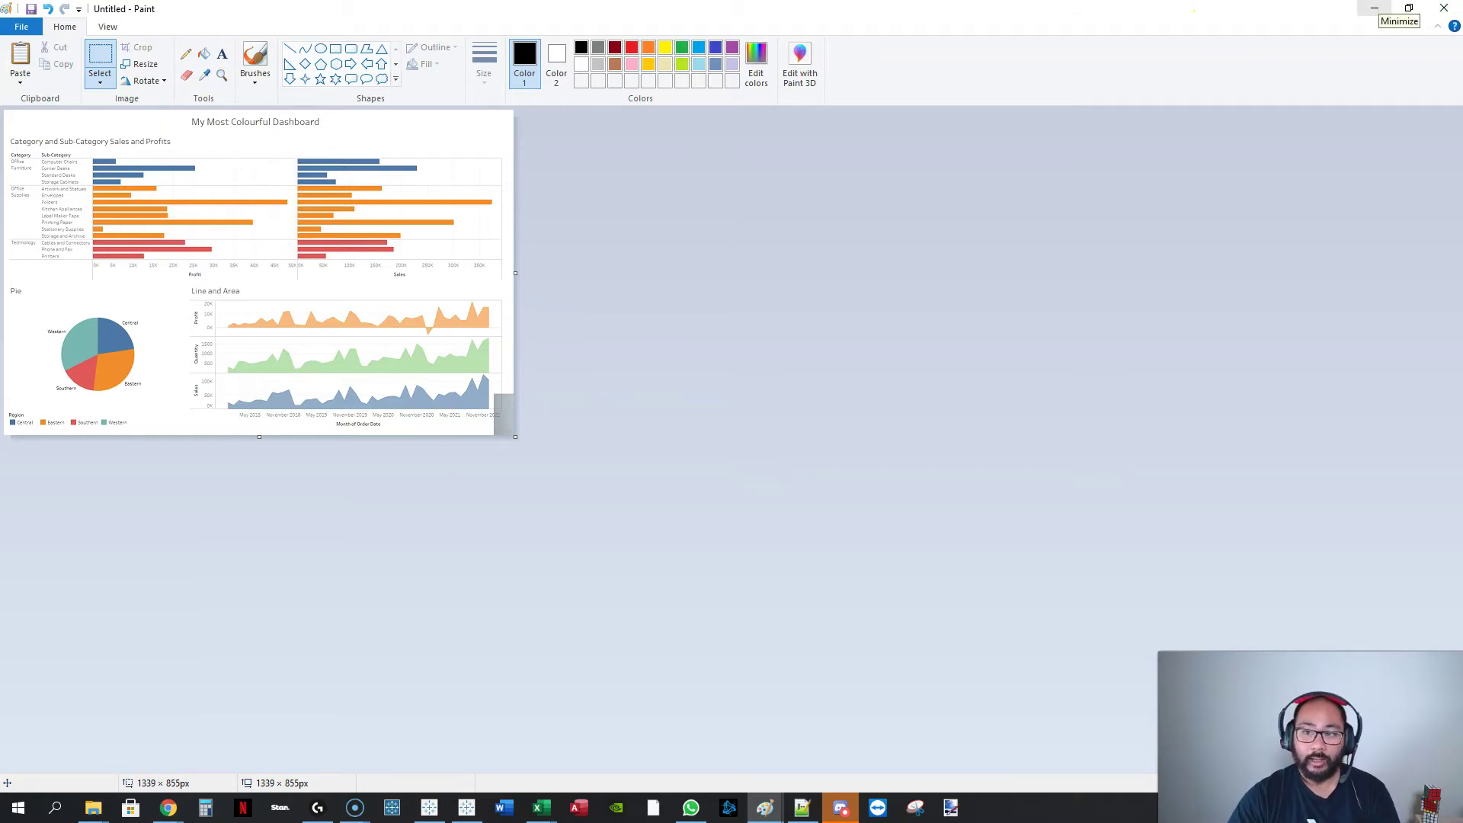
pyautogui.click(1437, 11)
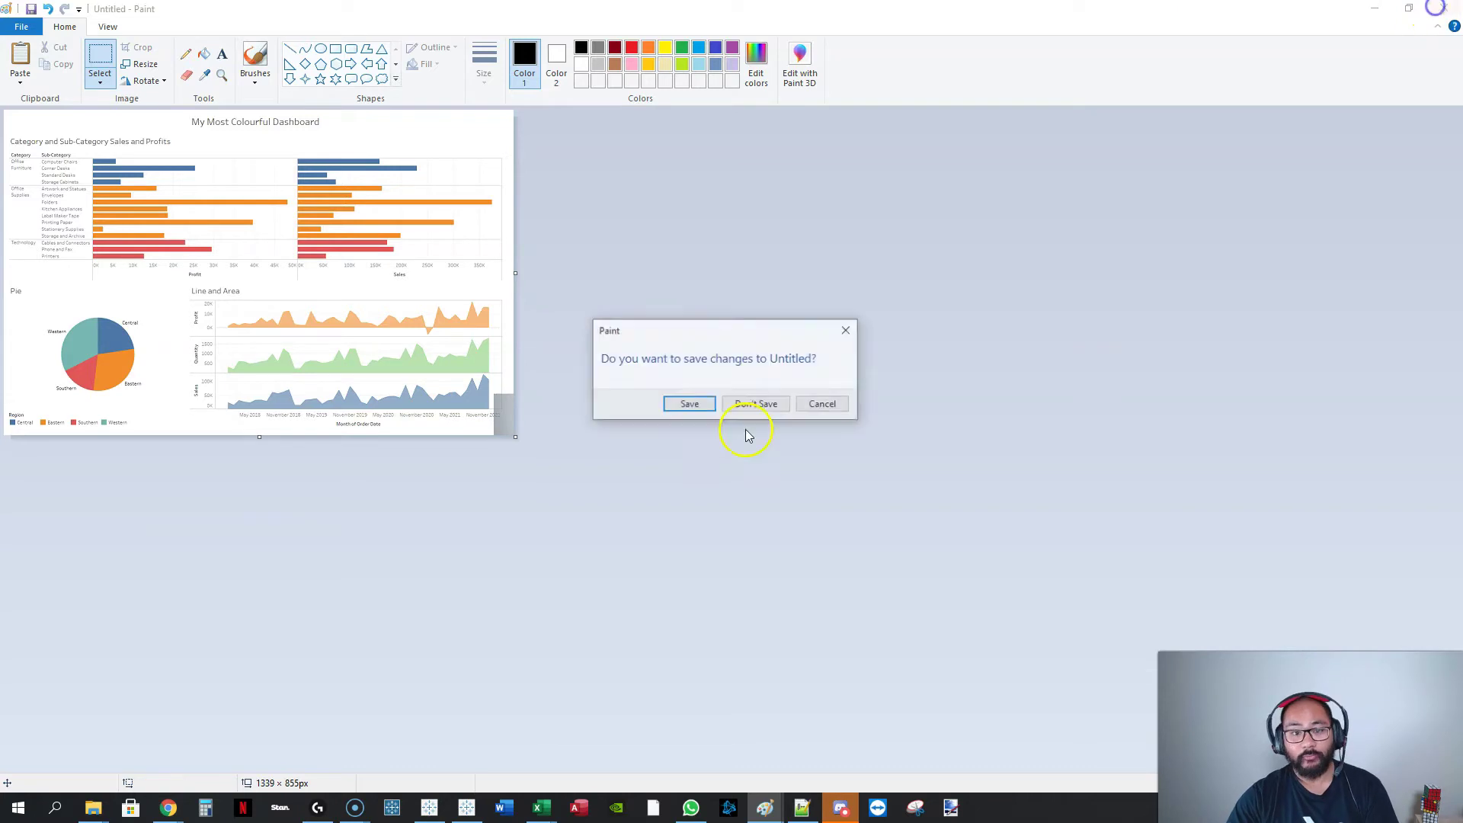
pyautogui.click(755, 403)
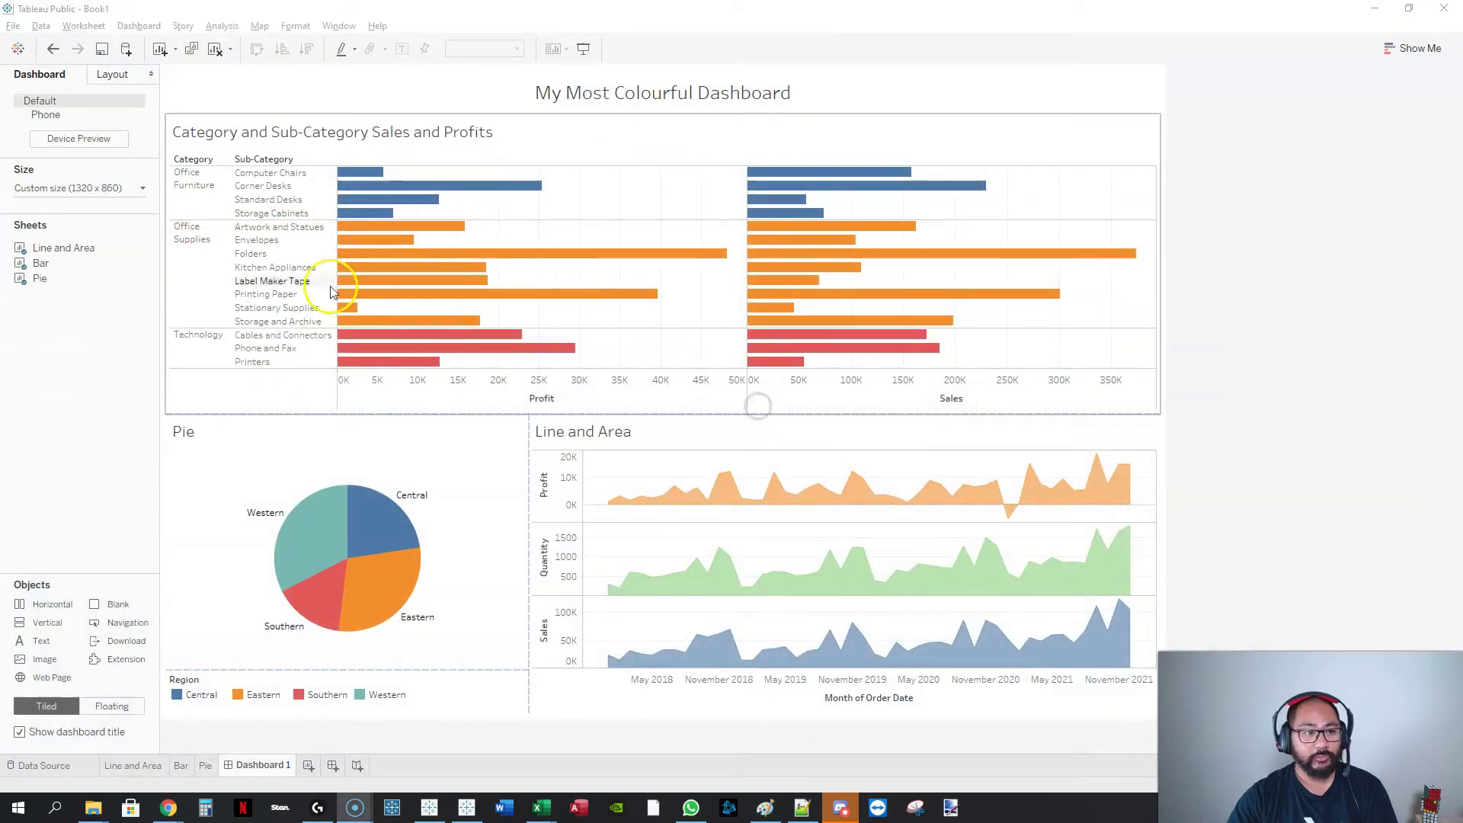
pyautogui.click(13, 25)
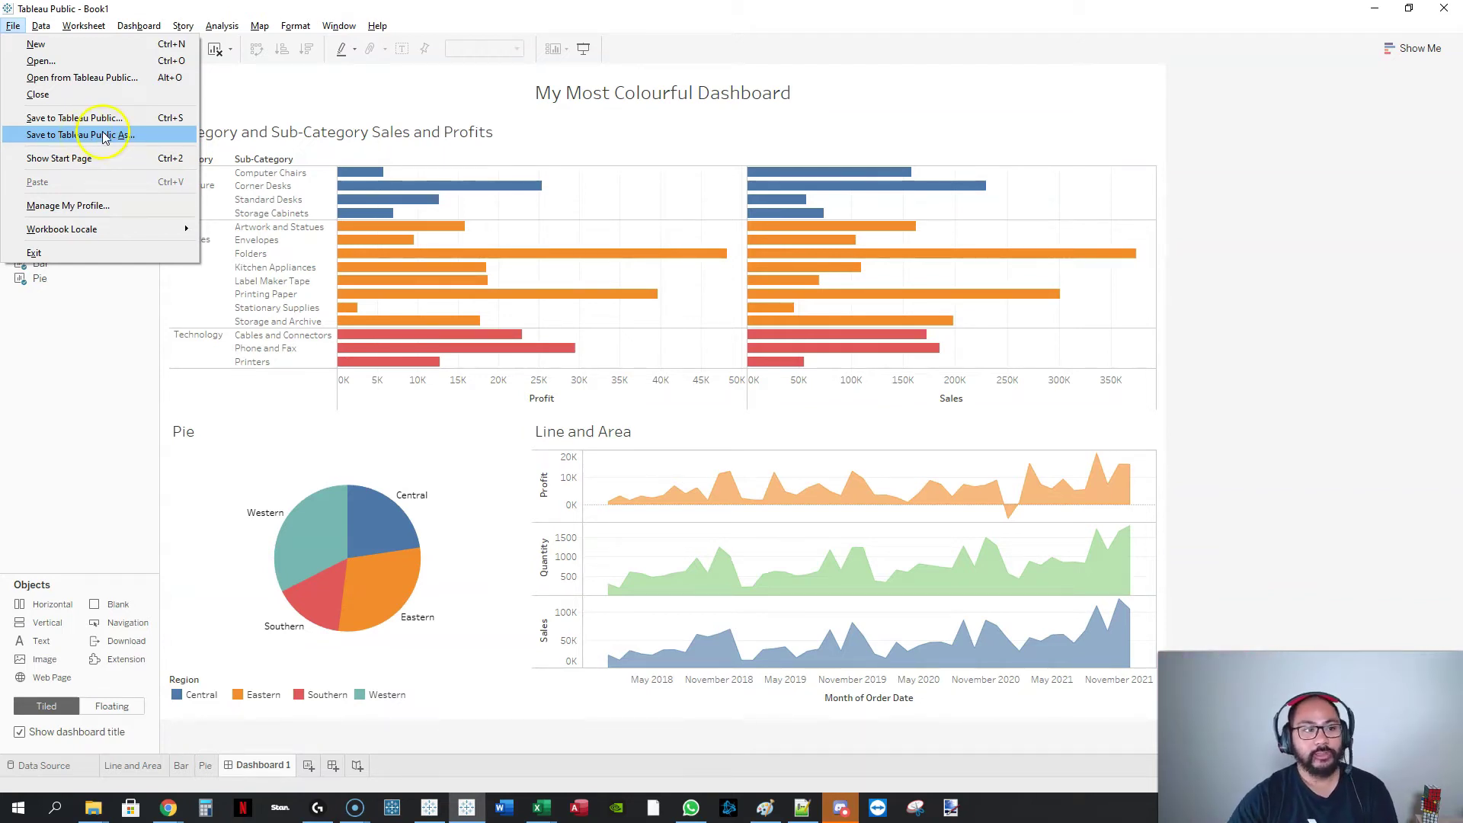
pyautogui.click(115, 414)
pyautogui.click(818, 188)
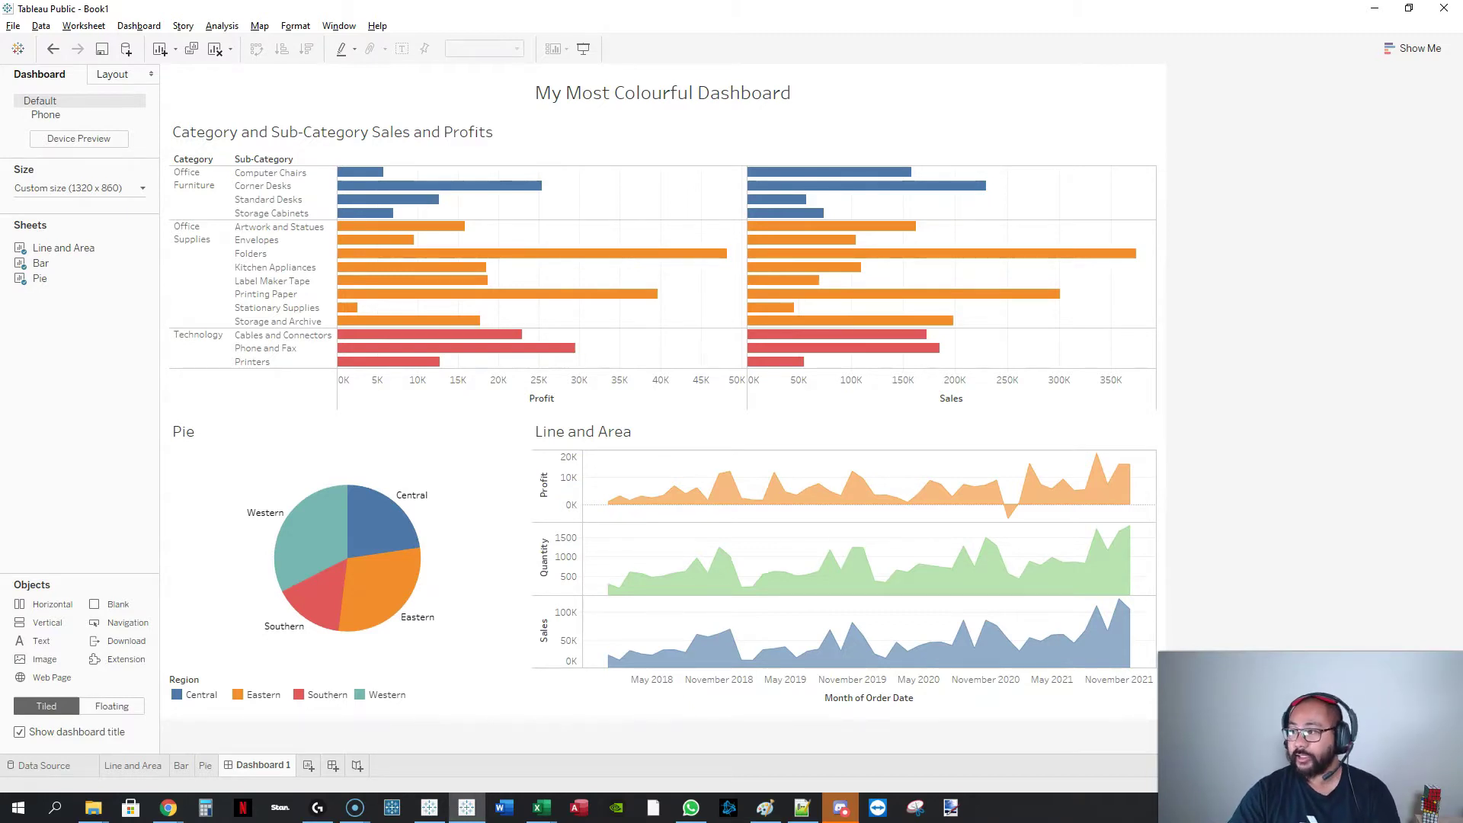
pyautogui.click(429, 807)
# Step: Maximise Tableau and copy Dashboard 1 as an image via Dashboard > Copy Image
pyautogui.moveTo(841, 229); pyautogui.dragTo(696, 6)
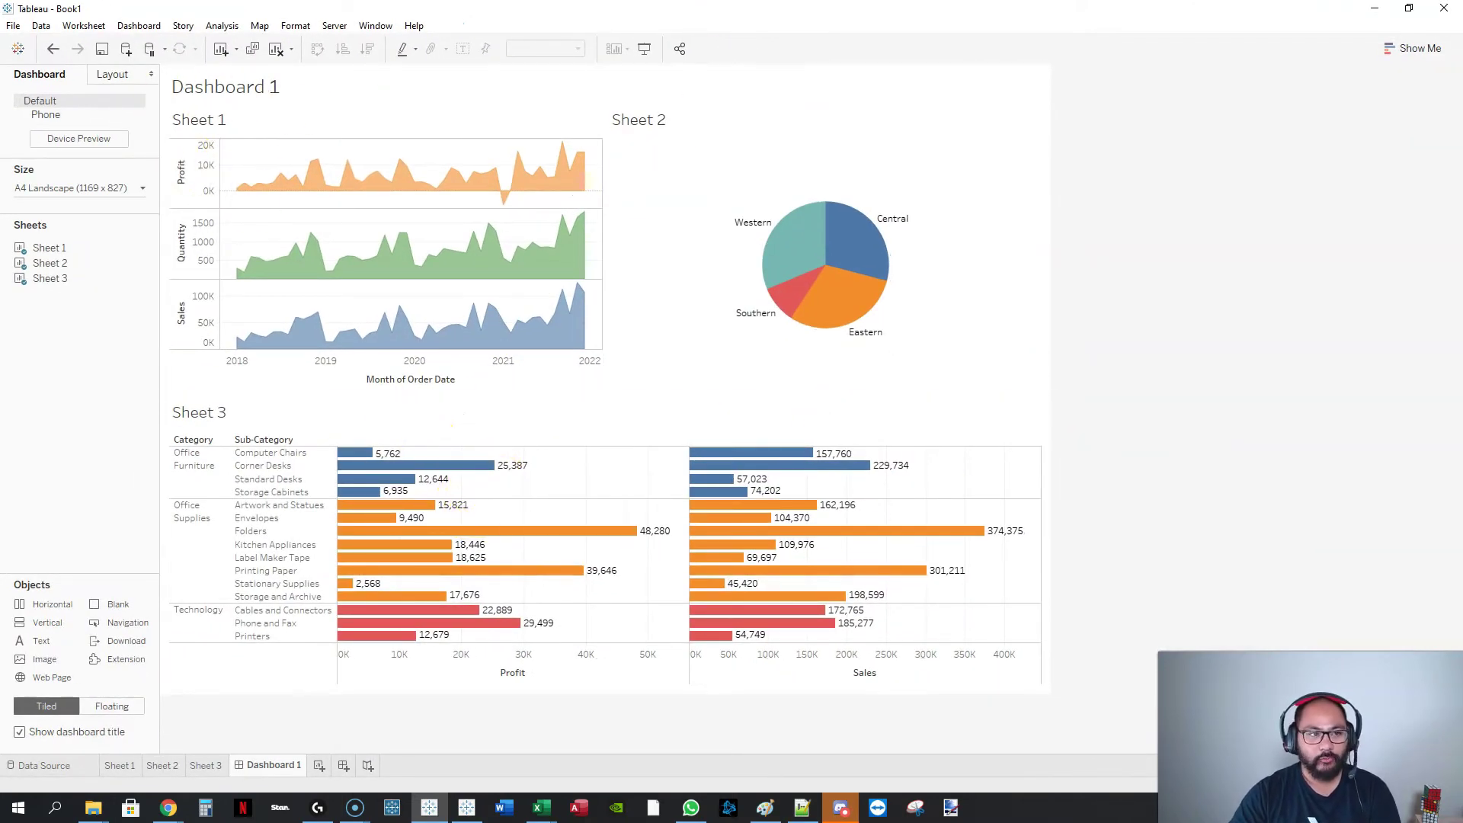
pyautogui.click(152, 23)
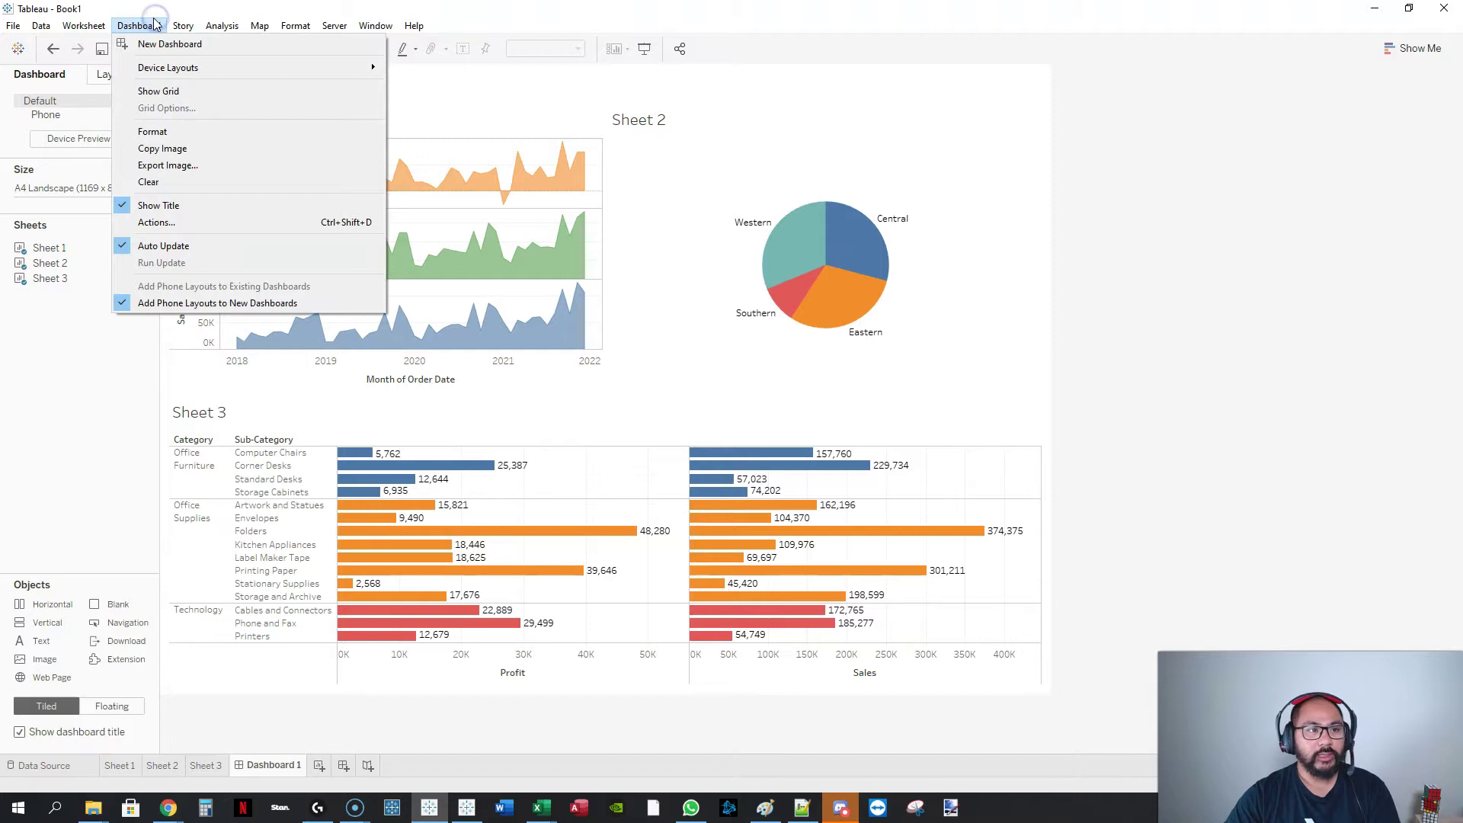
pyautogui.click(169, 21)
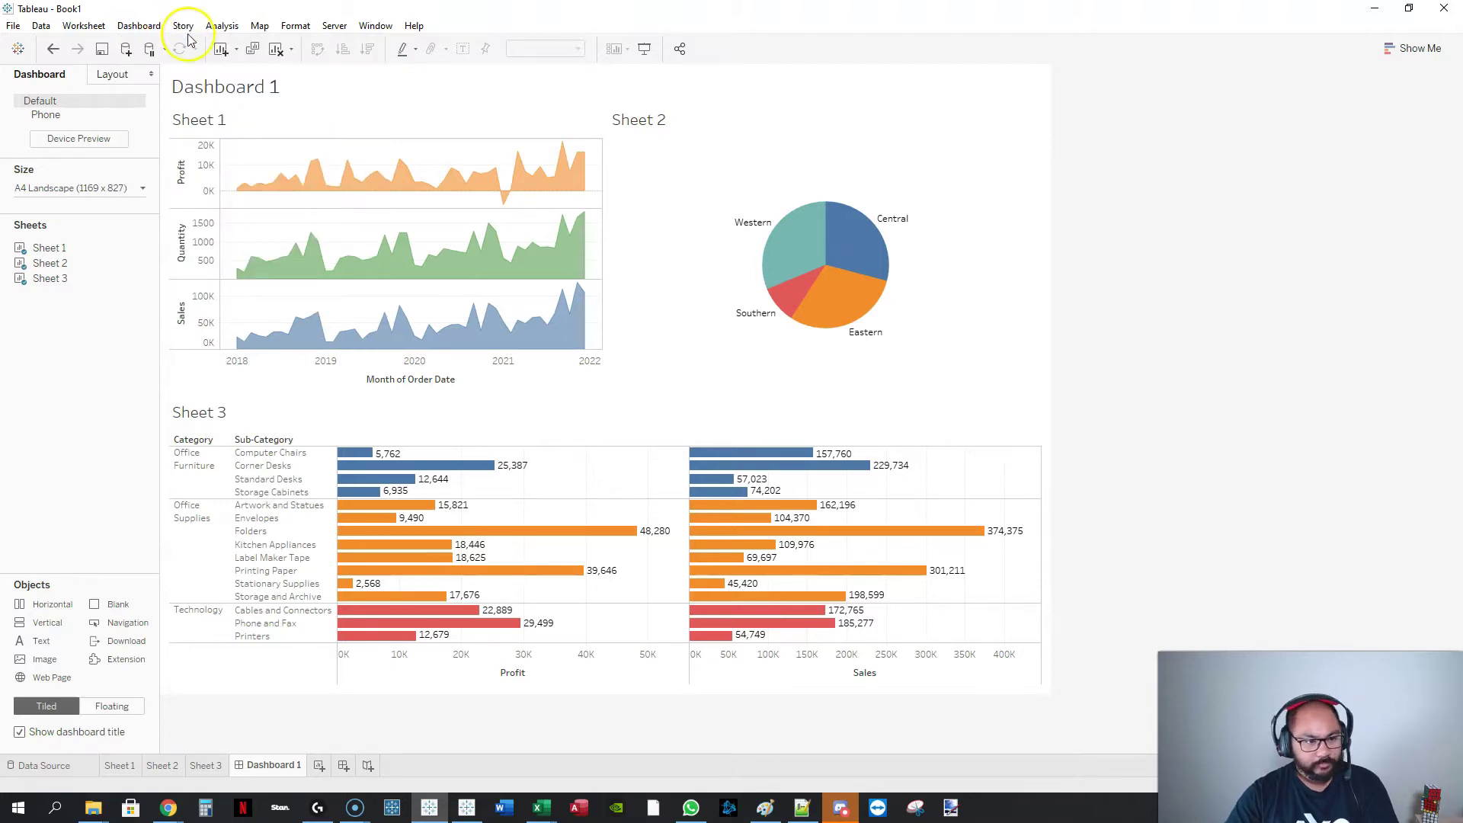
pyautogui.click(142, 26)
pyautogui.click(141, 27)
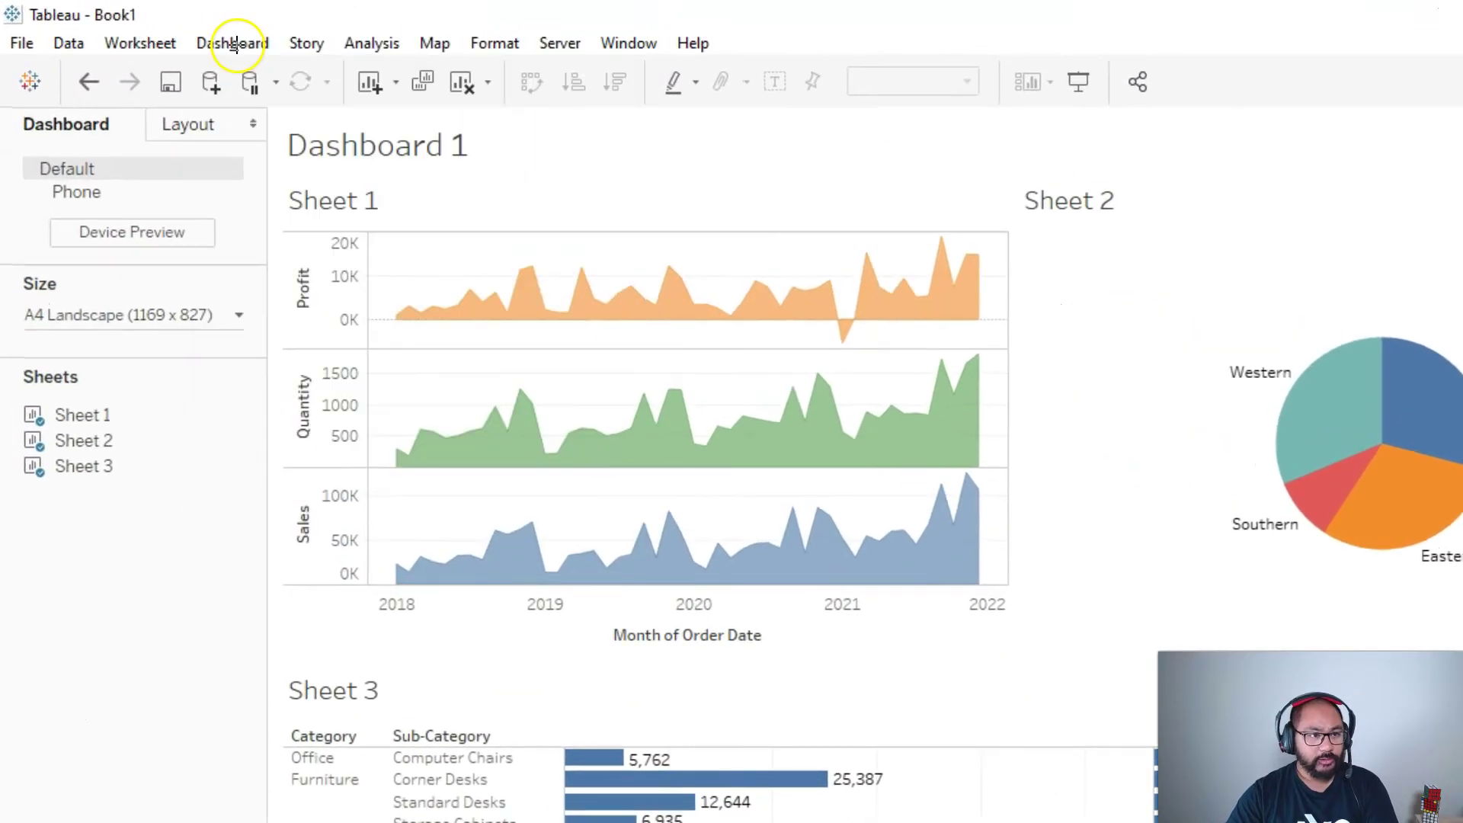
pyautogui.click(236, 42)
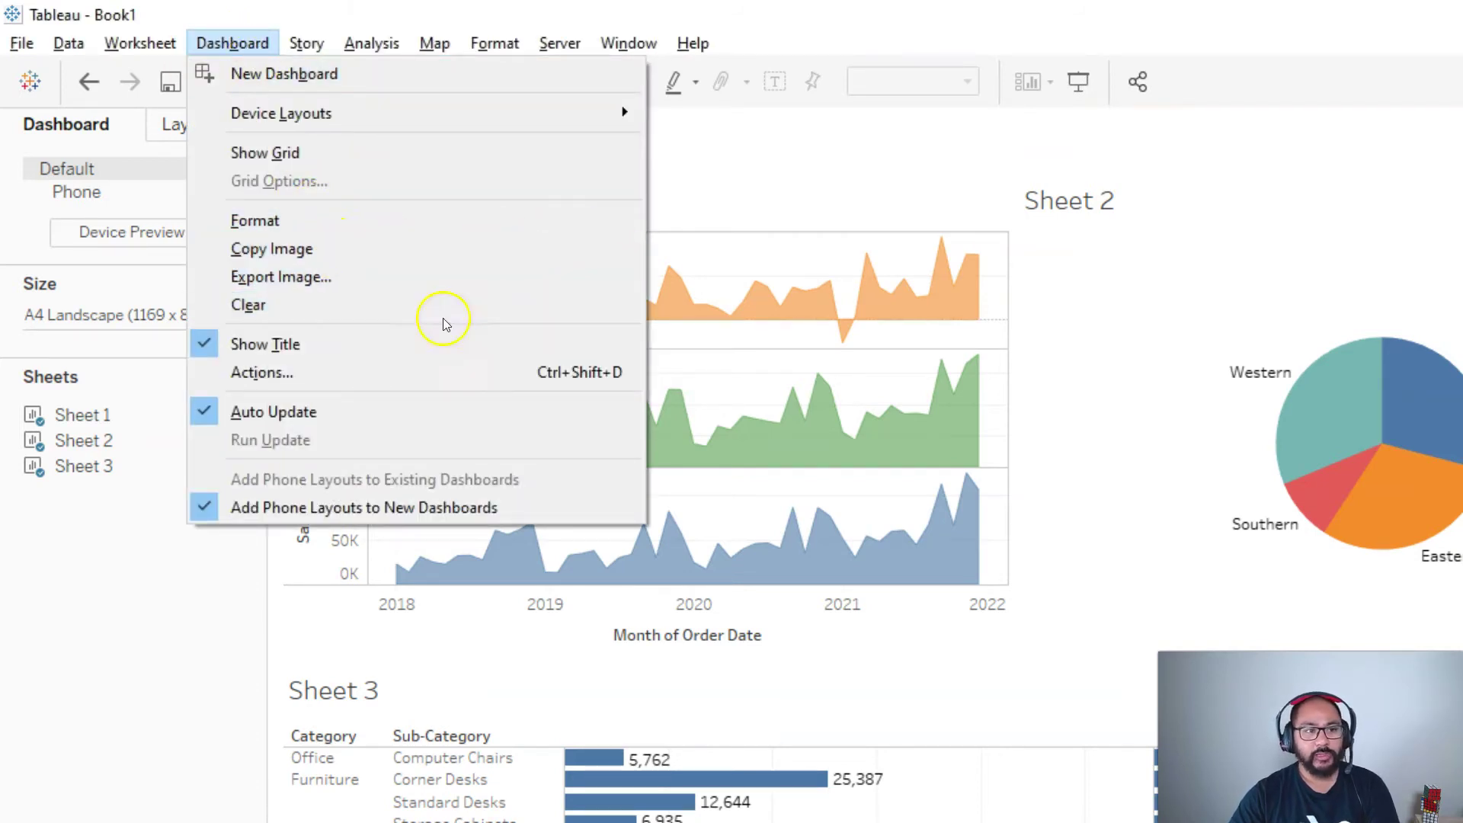
pyautogui.click(390, 249)
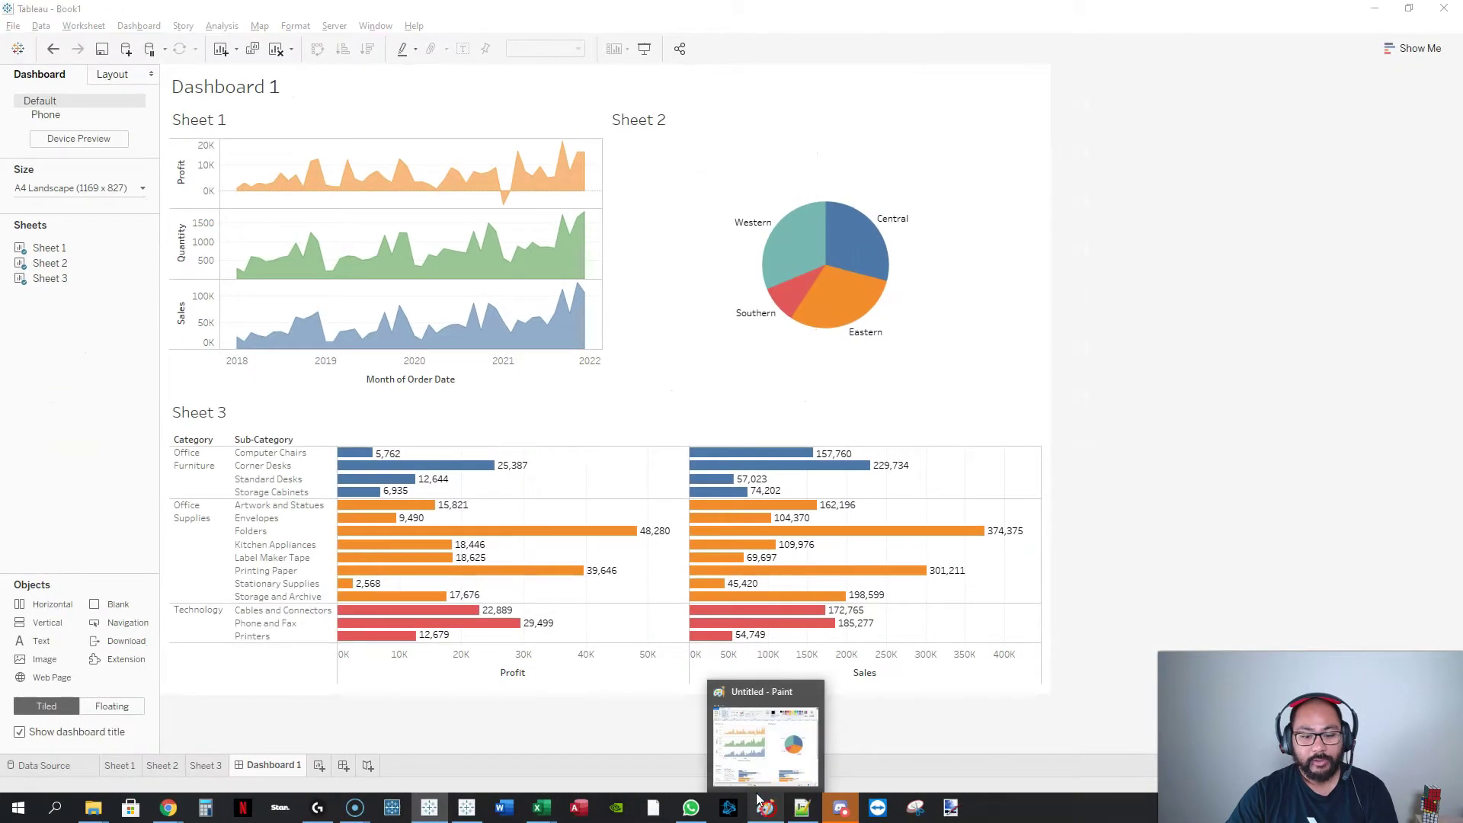
# Step: Paste the copied dashboard image onto the Paint canvas, then minimise Paint
pyautogui.click(759, 800)
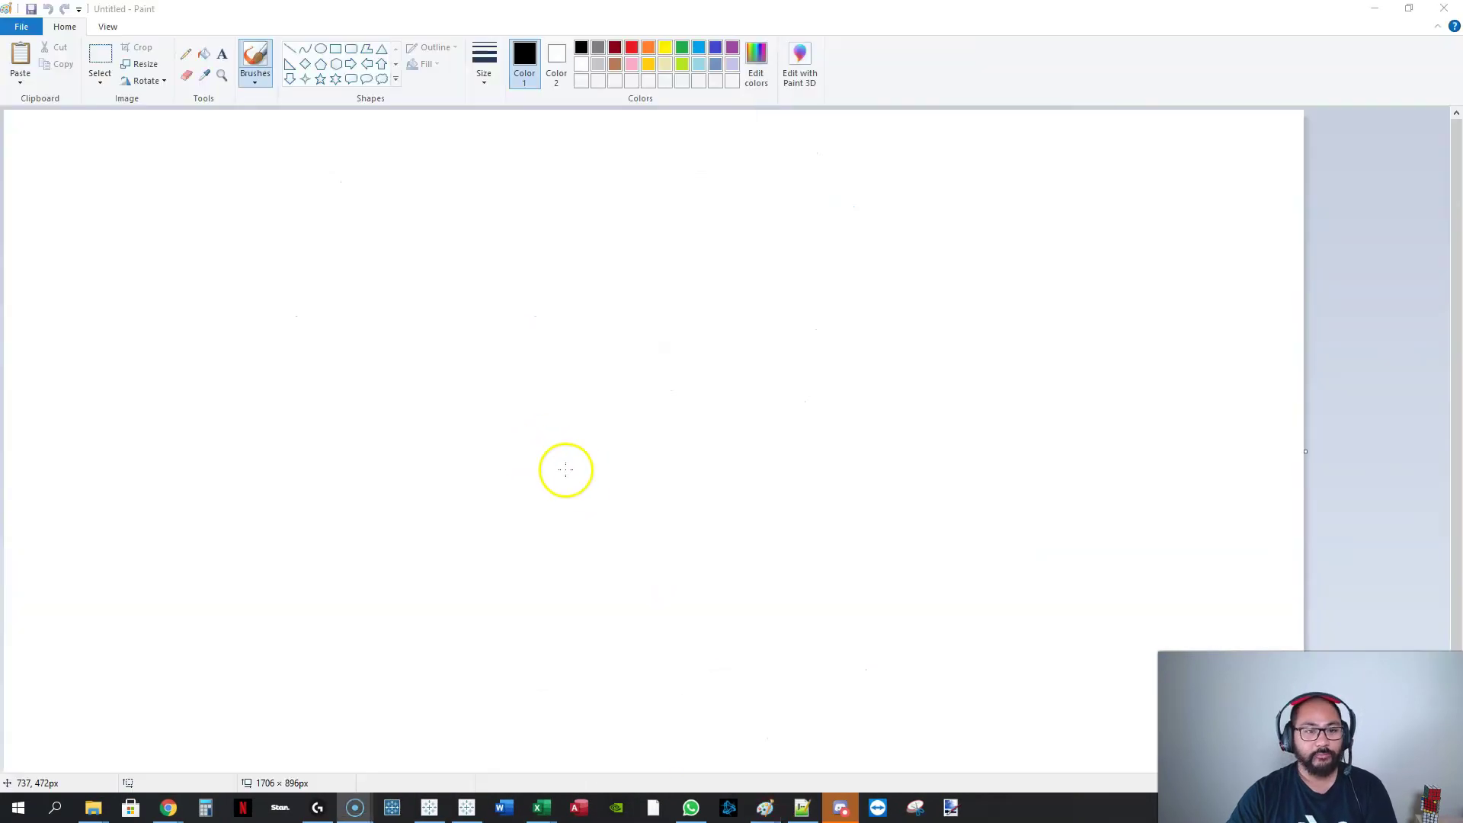
pyautogui.click(21, 57)
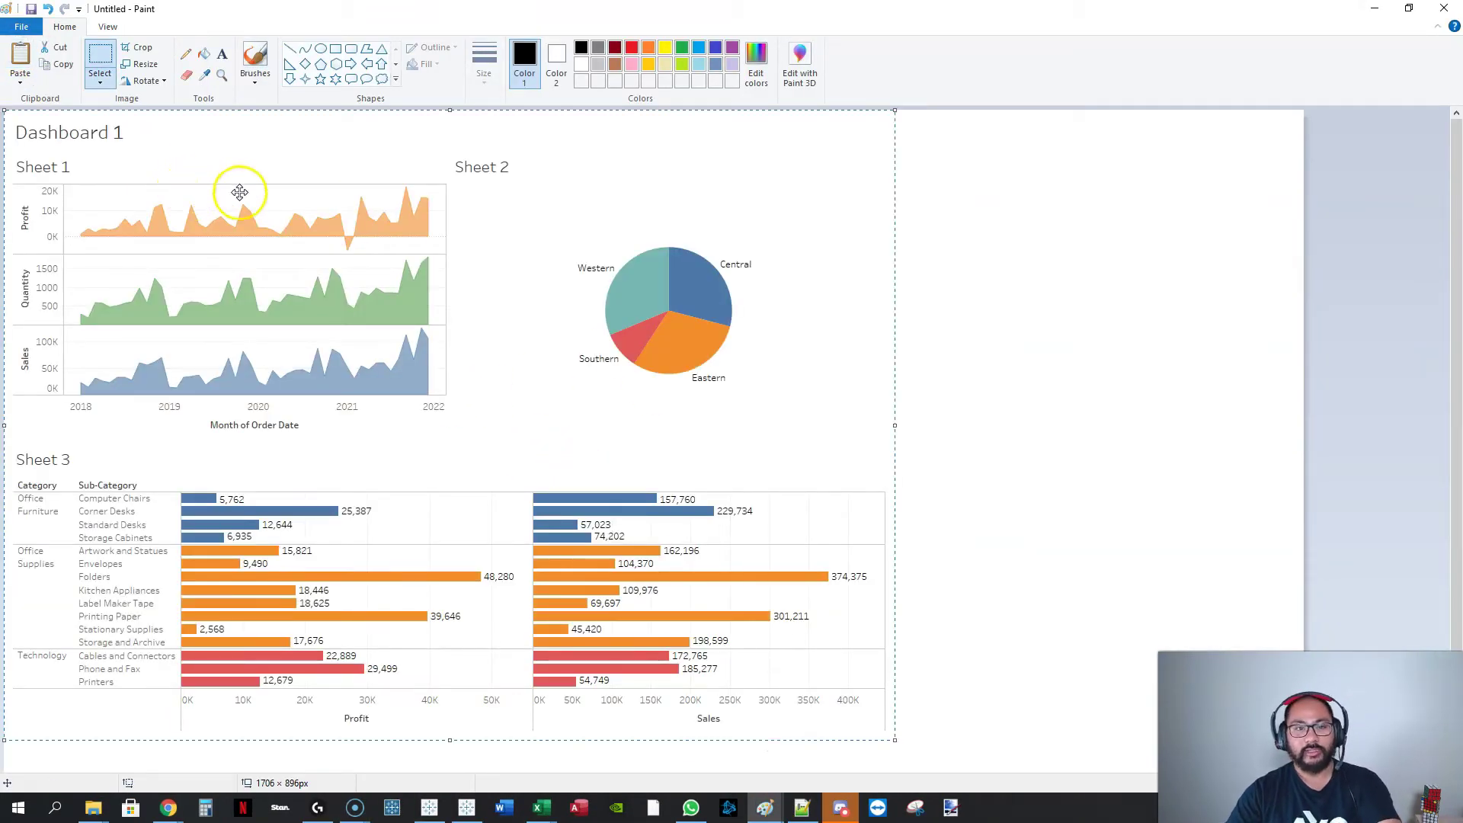
pyautogui.click(1378, 10)
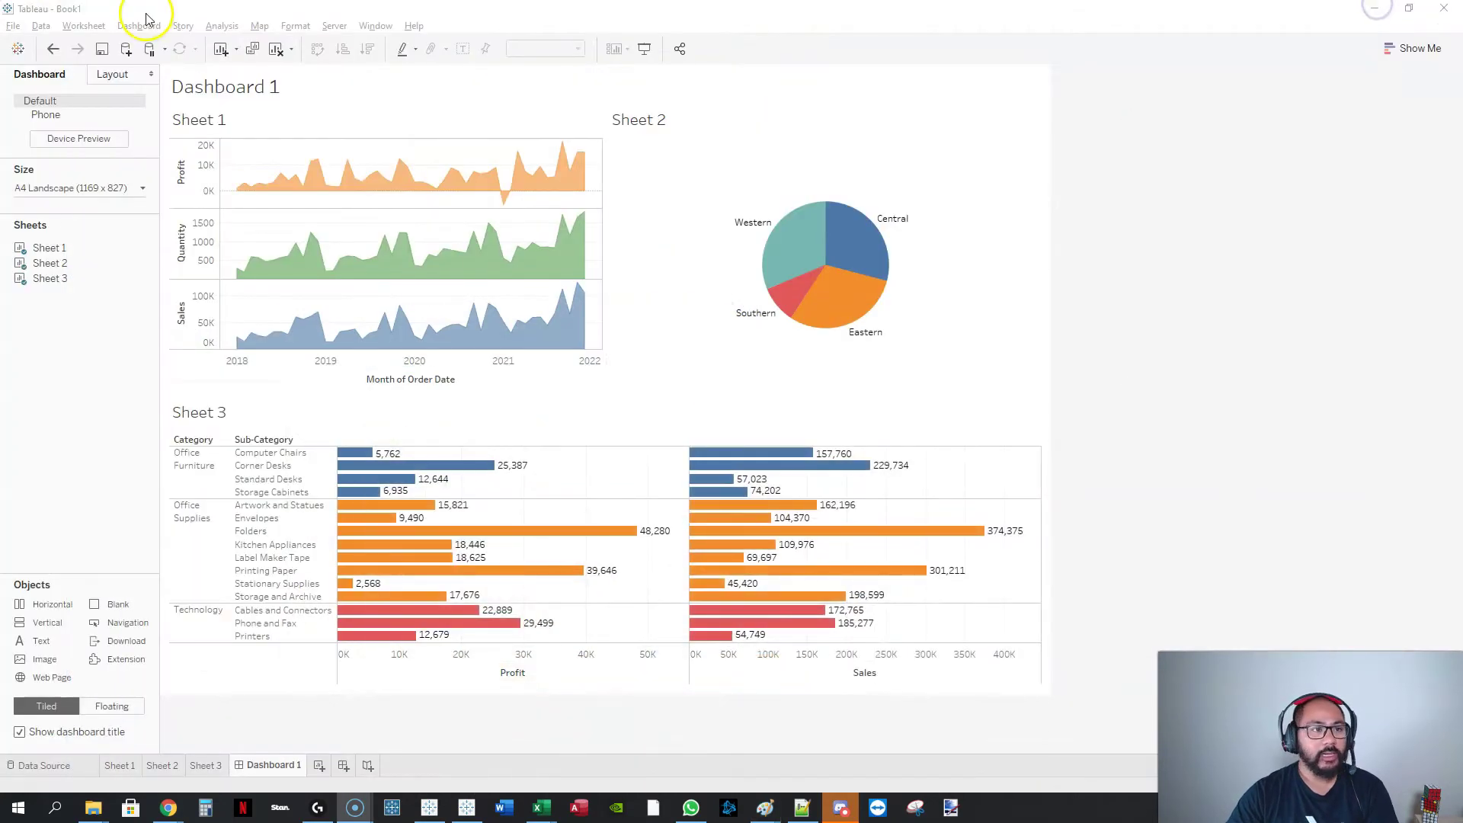
pyautogui.click(139, 26)
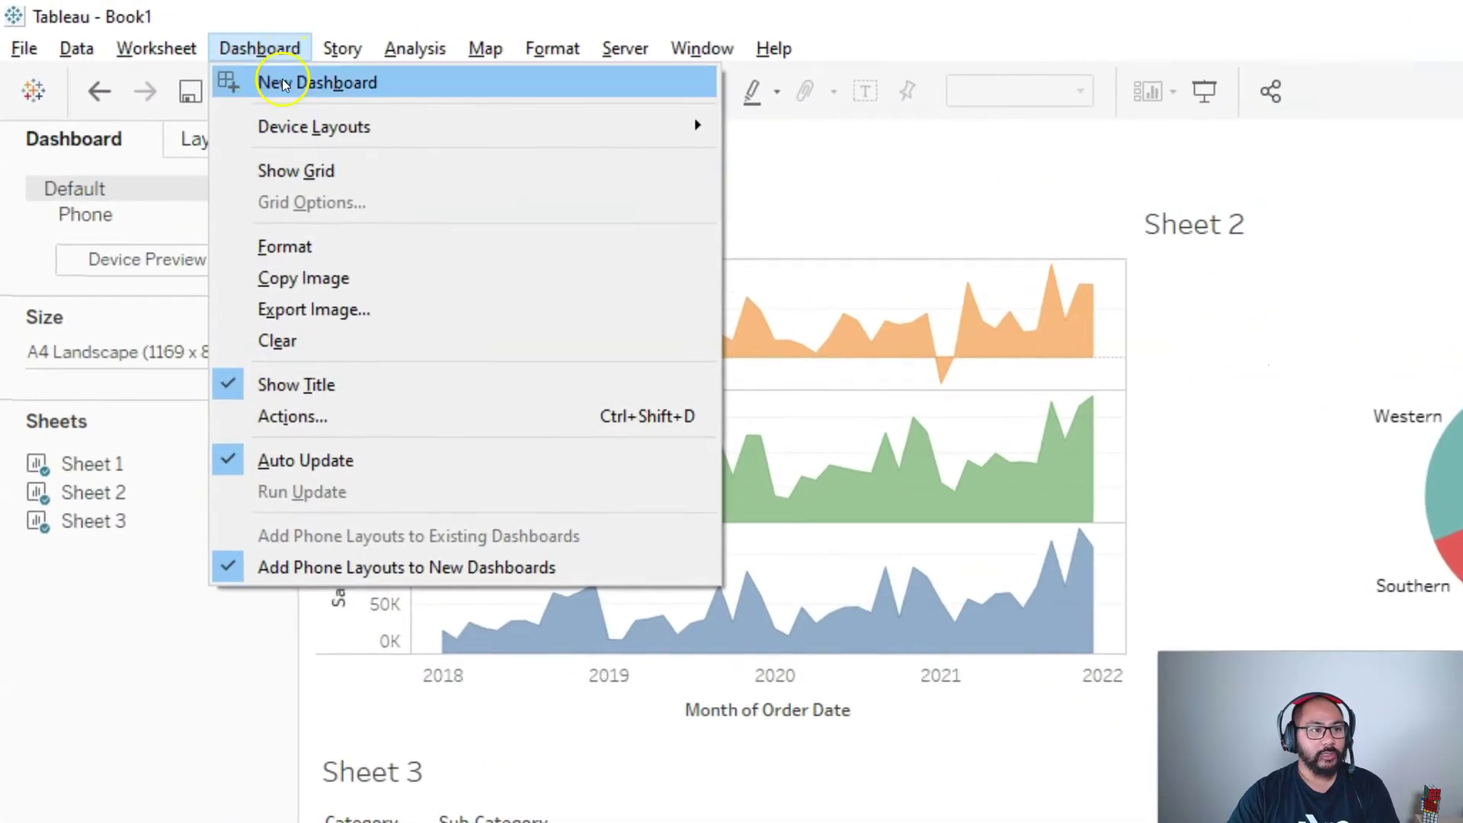
# Step: Export Dashboard 1 as a PNG named Dashboard Export.png into Downloads
pyautogui.click(326, 310)
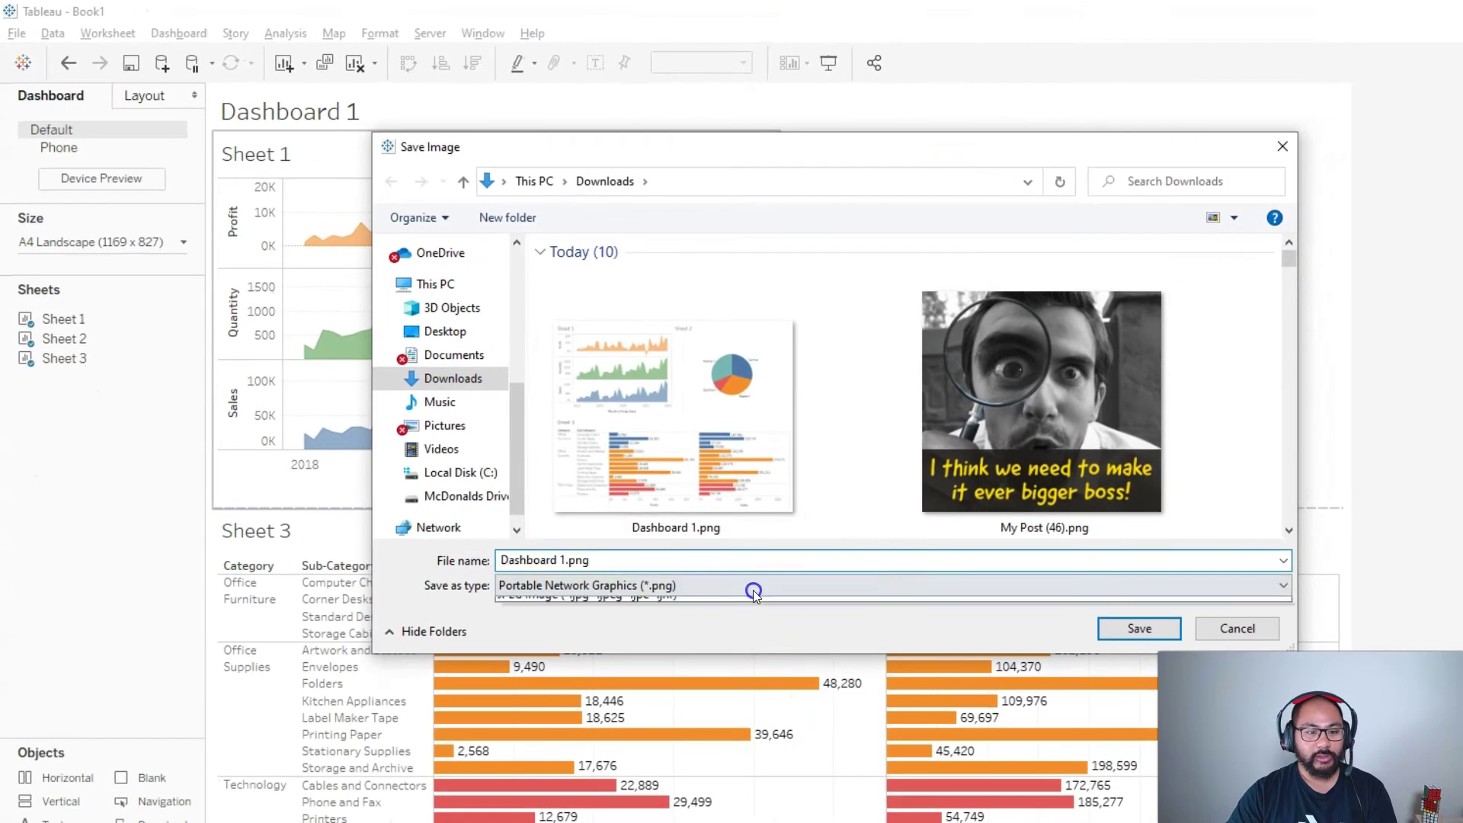
pyautogui.click(490, 692)
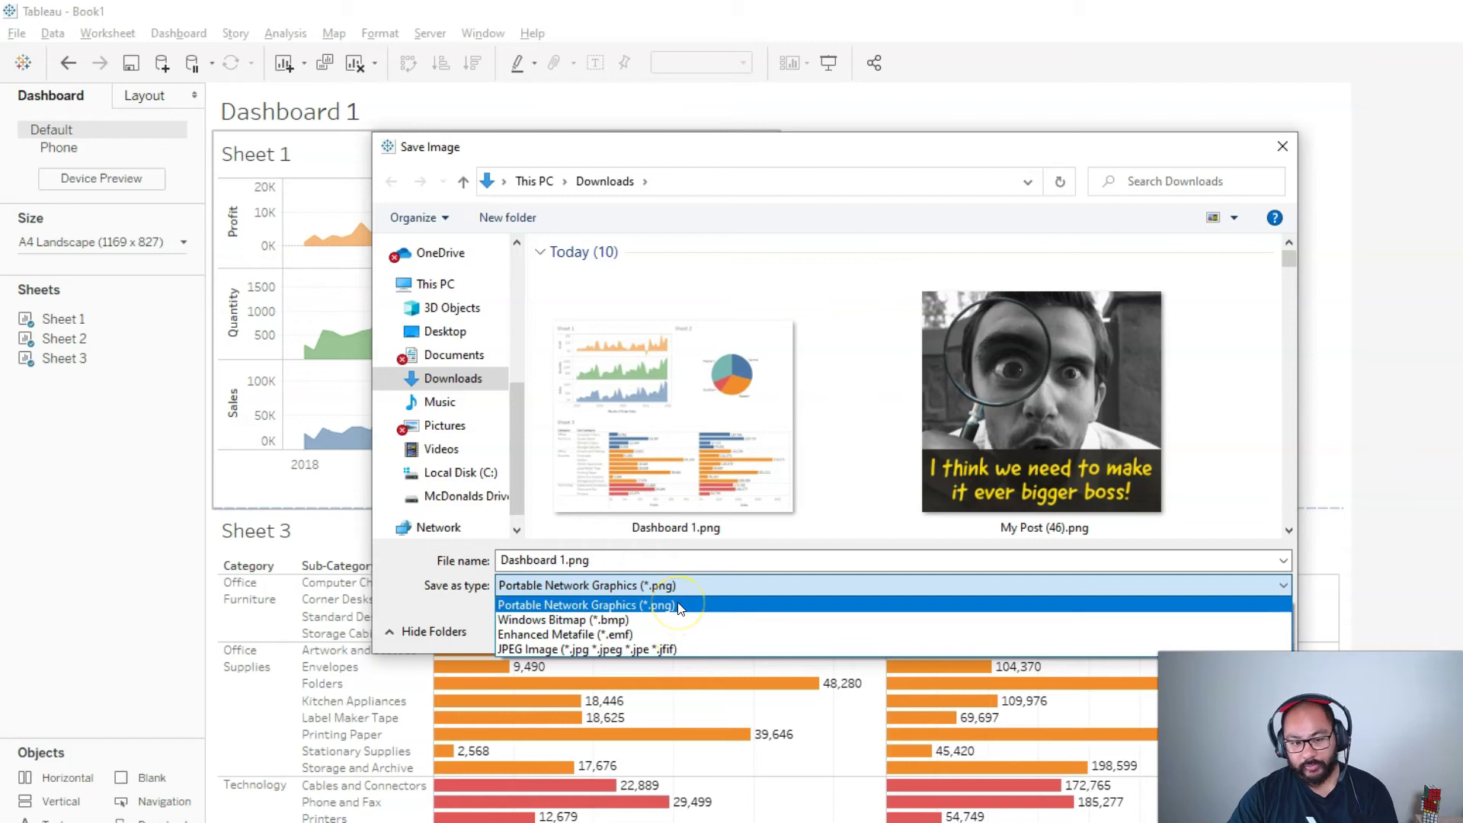
pyautogui.click(679, 607)
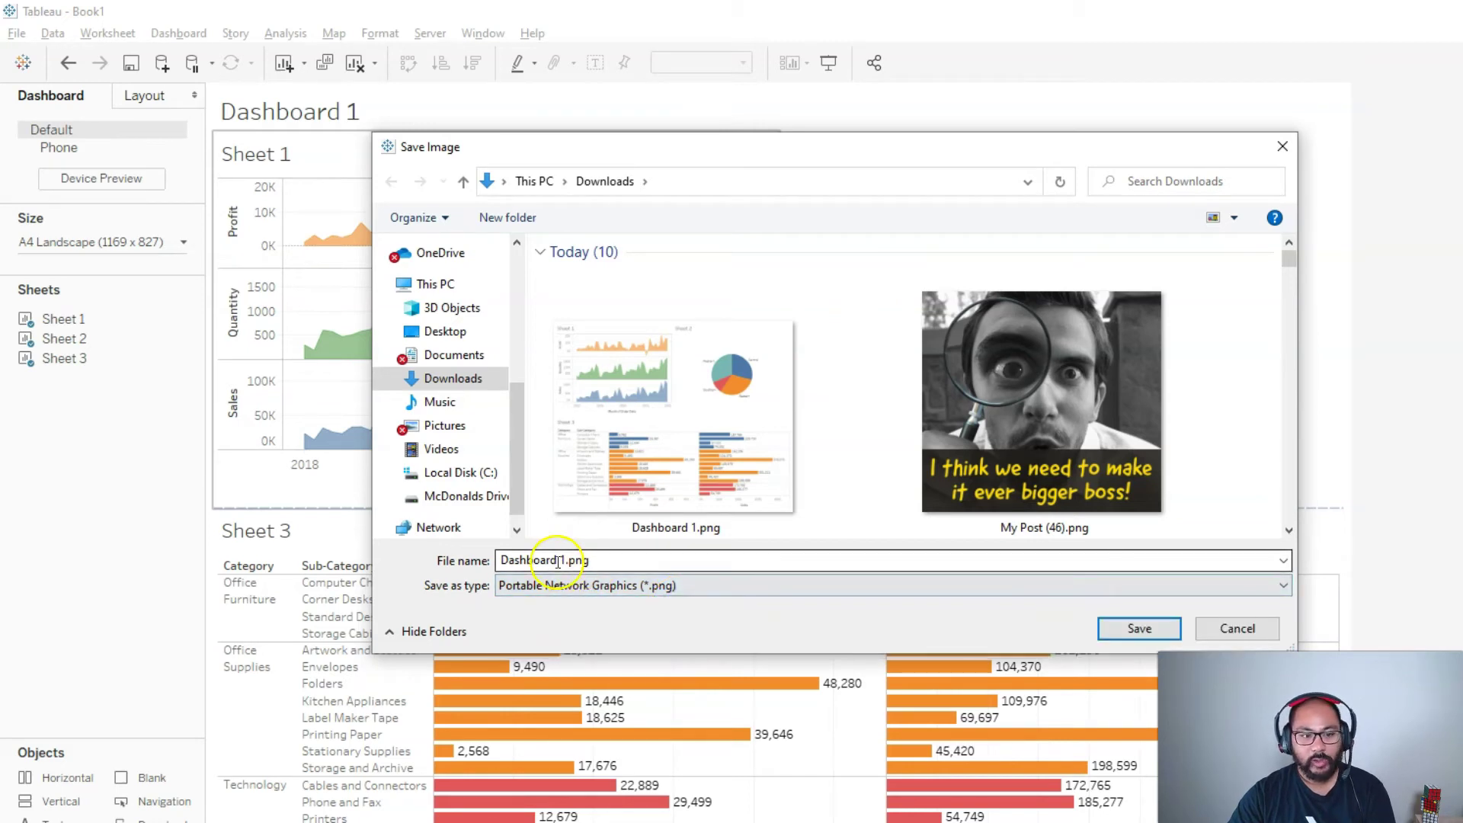
pyautogui.click(568, 560)
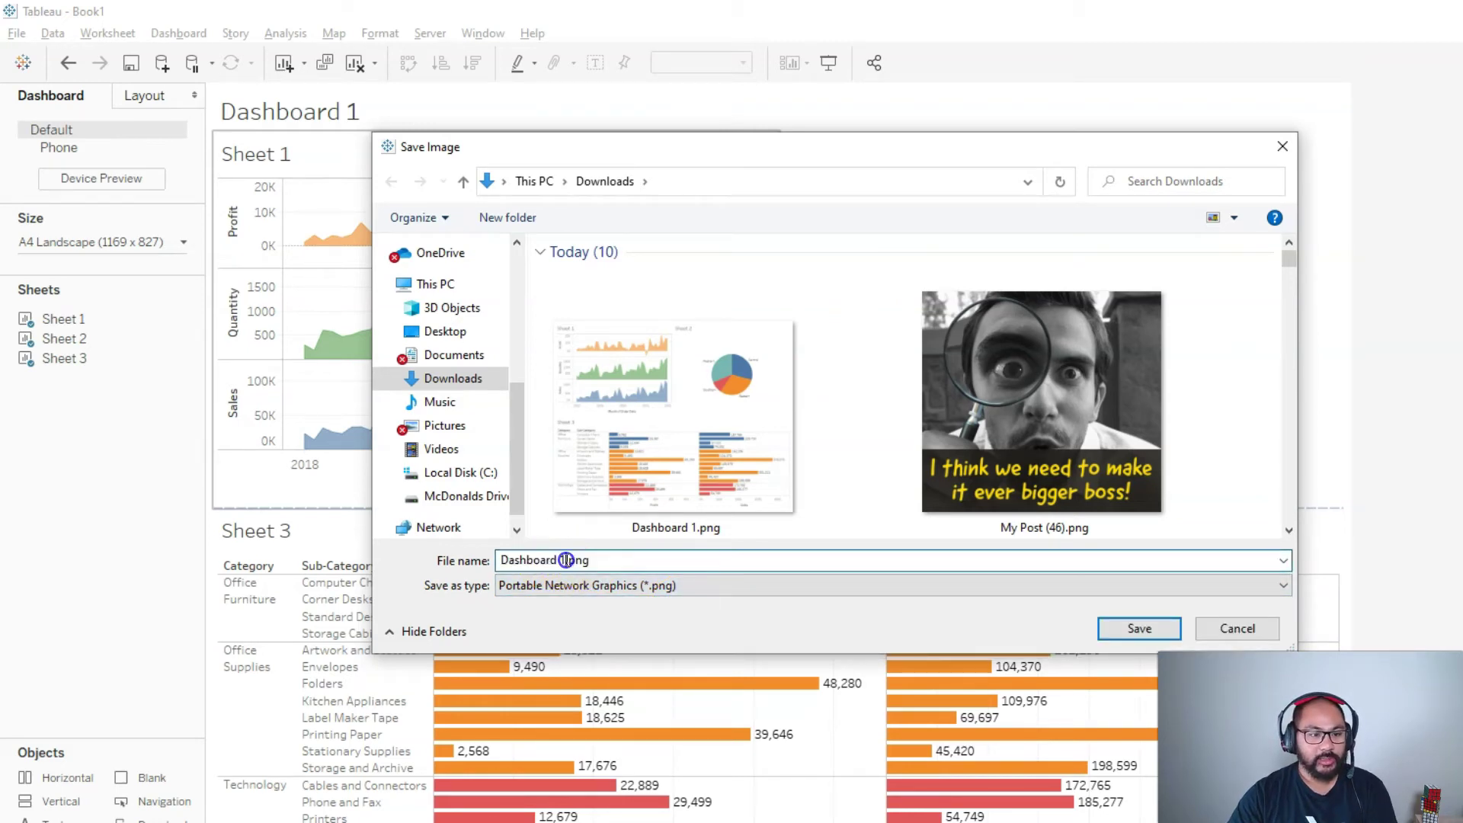
pyautogui.write('Dash')
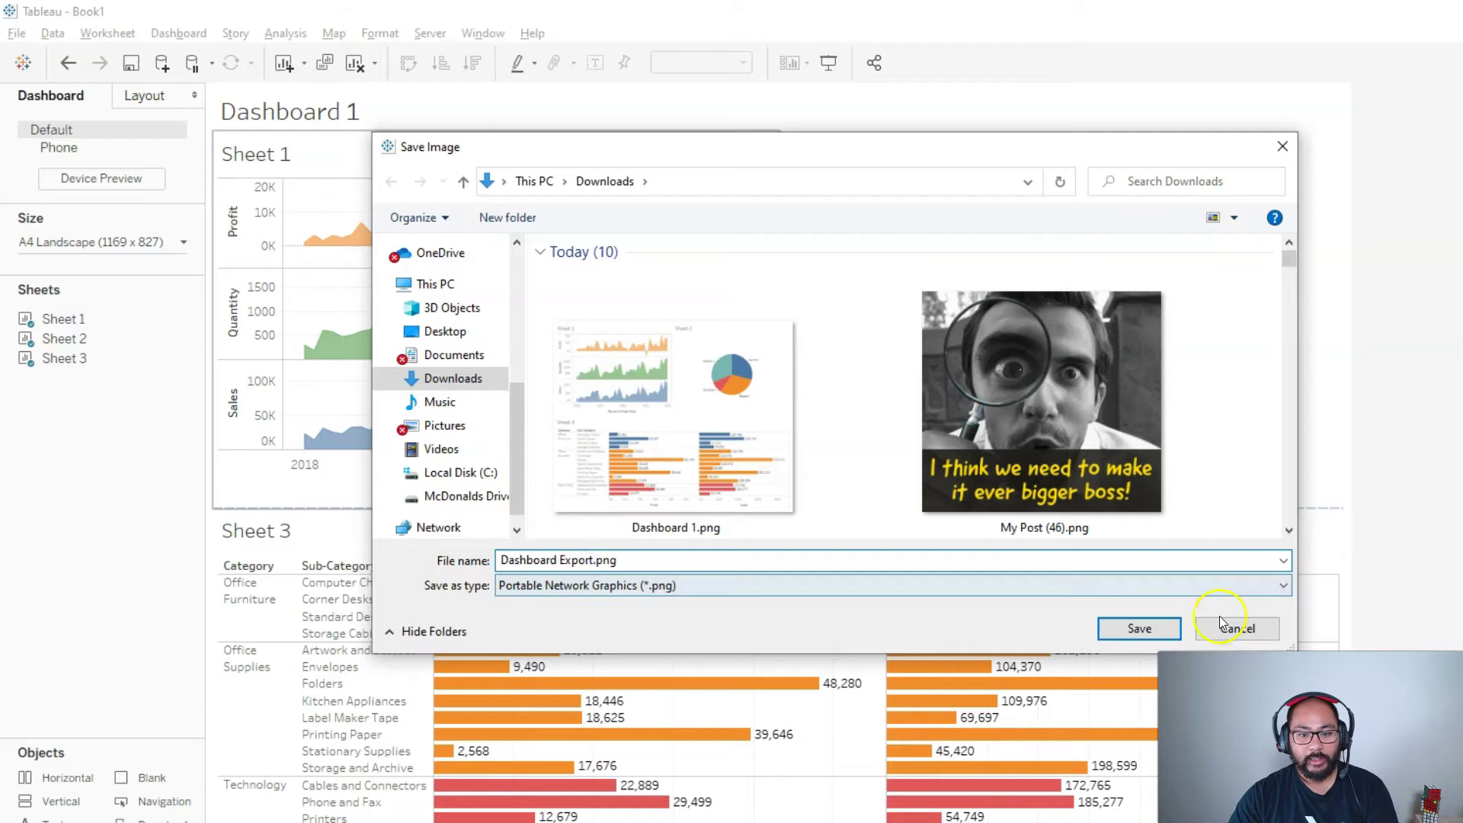
pyautogui.click(1166, 628)
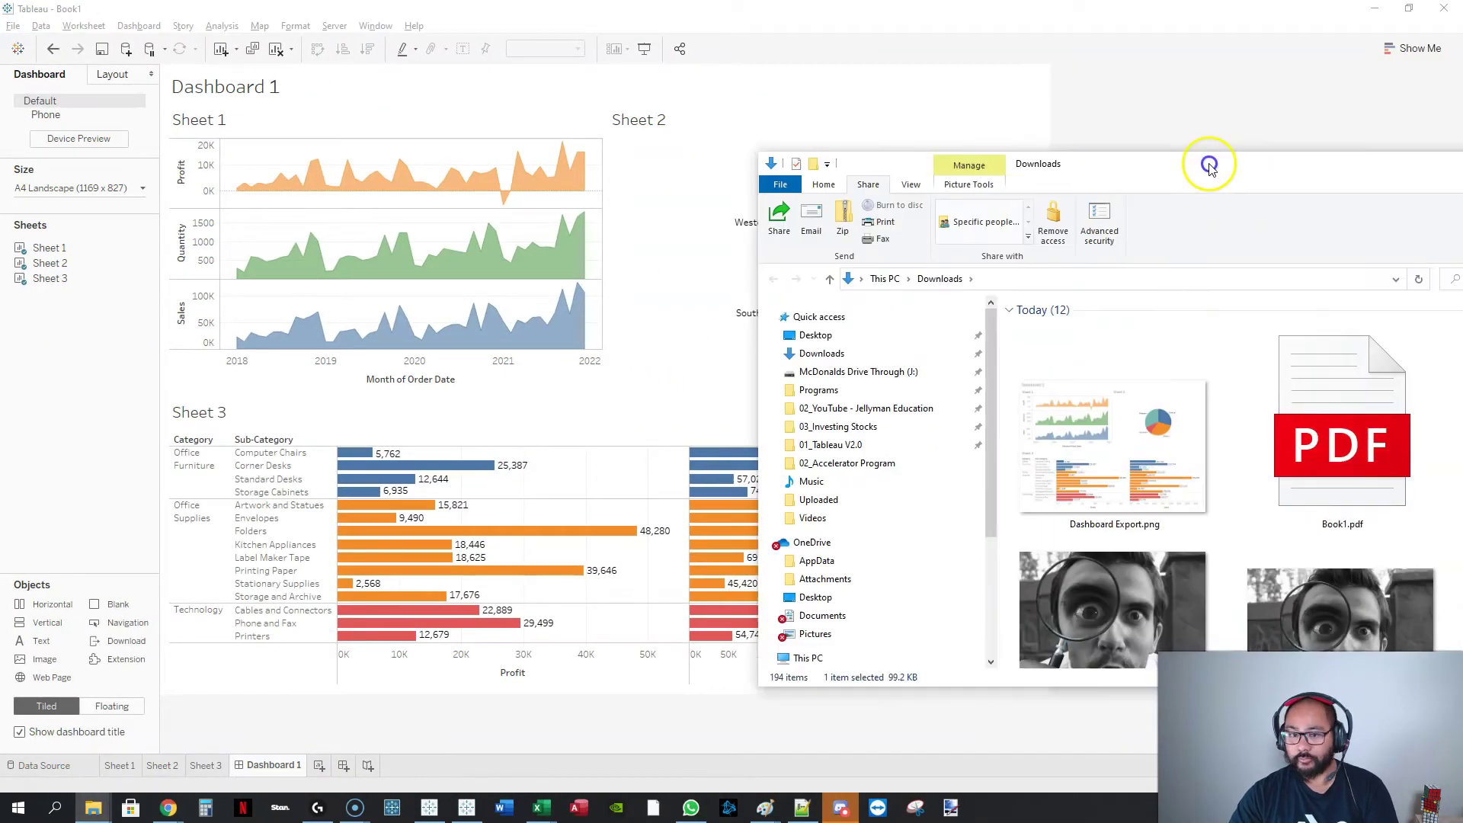
# Step: Check Dashboard Export.png (1169 × 827 px) from Downloads, then close Paint and return to Tableau
pyautogui.moveTo(1208, 163); pyautogui.dragTo(607, 114)
pyautogui.click(554, 474)
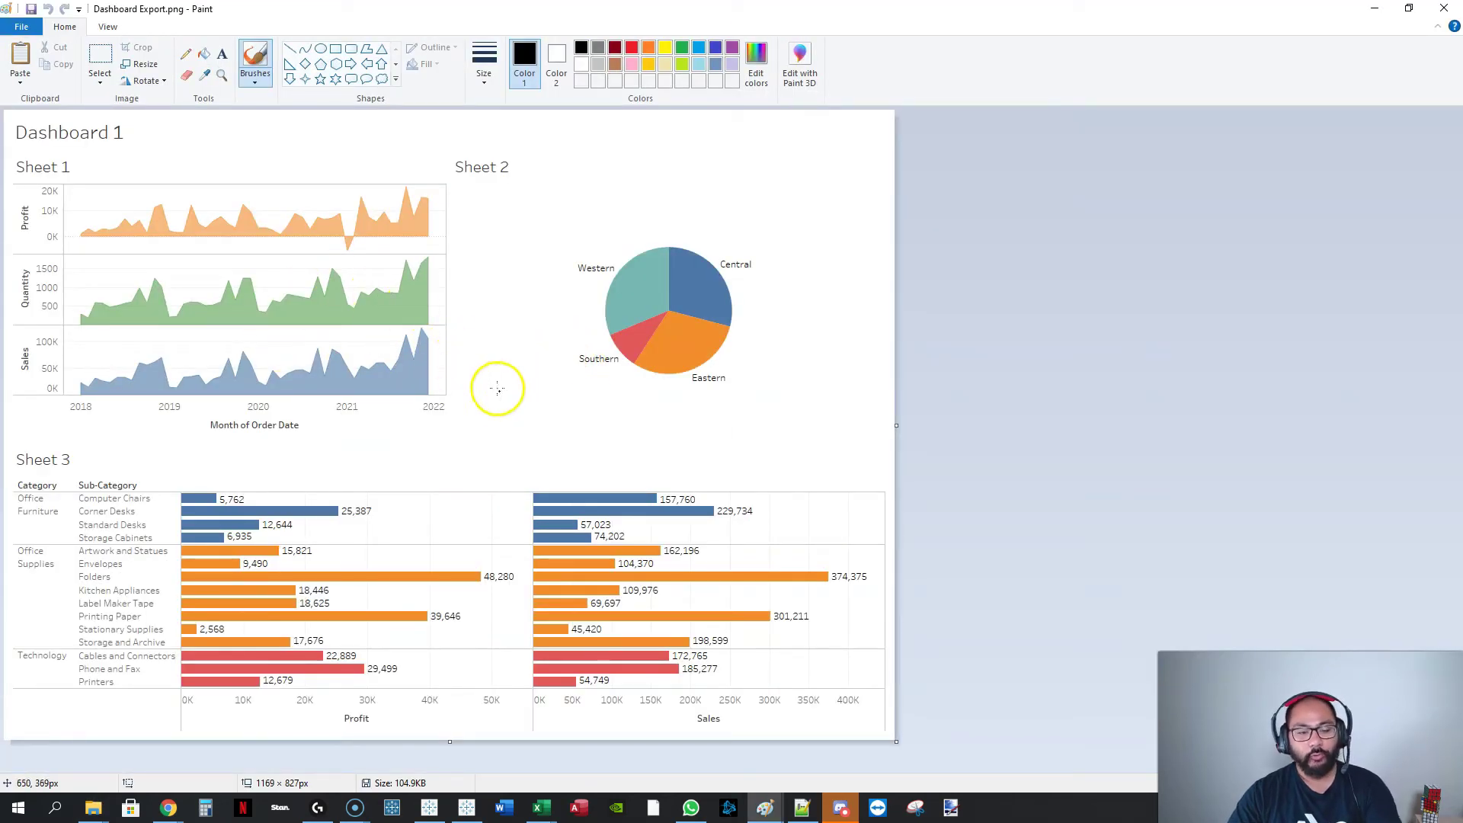
pyautogui.click(1439, 13)
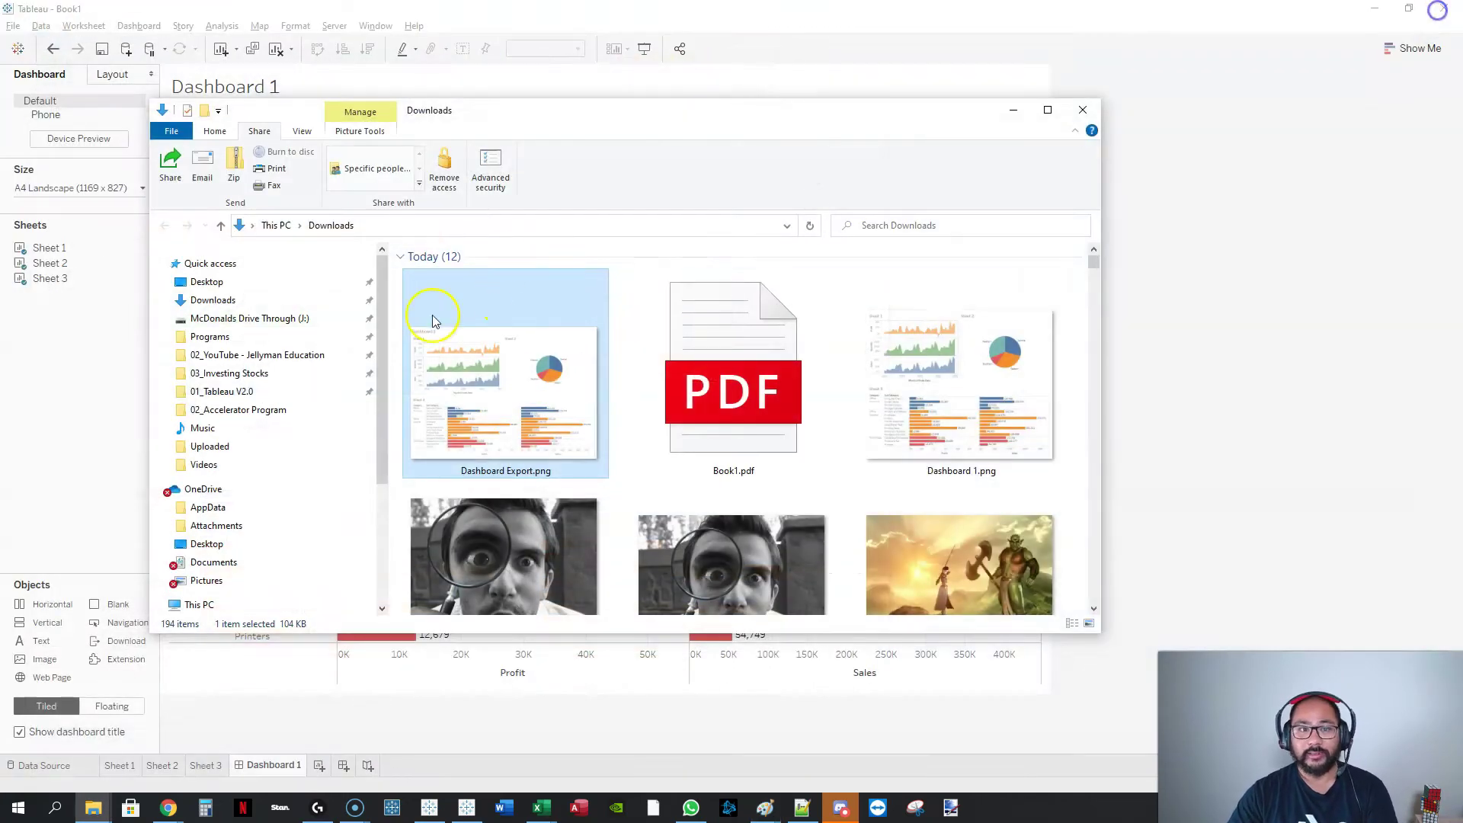
pyautogui.click(624, 98)
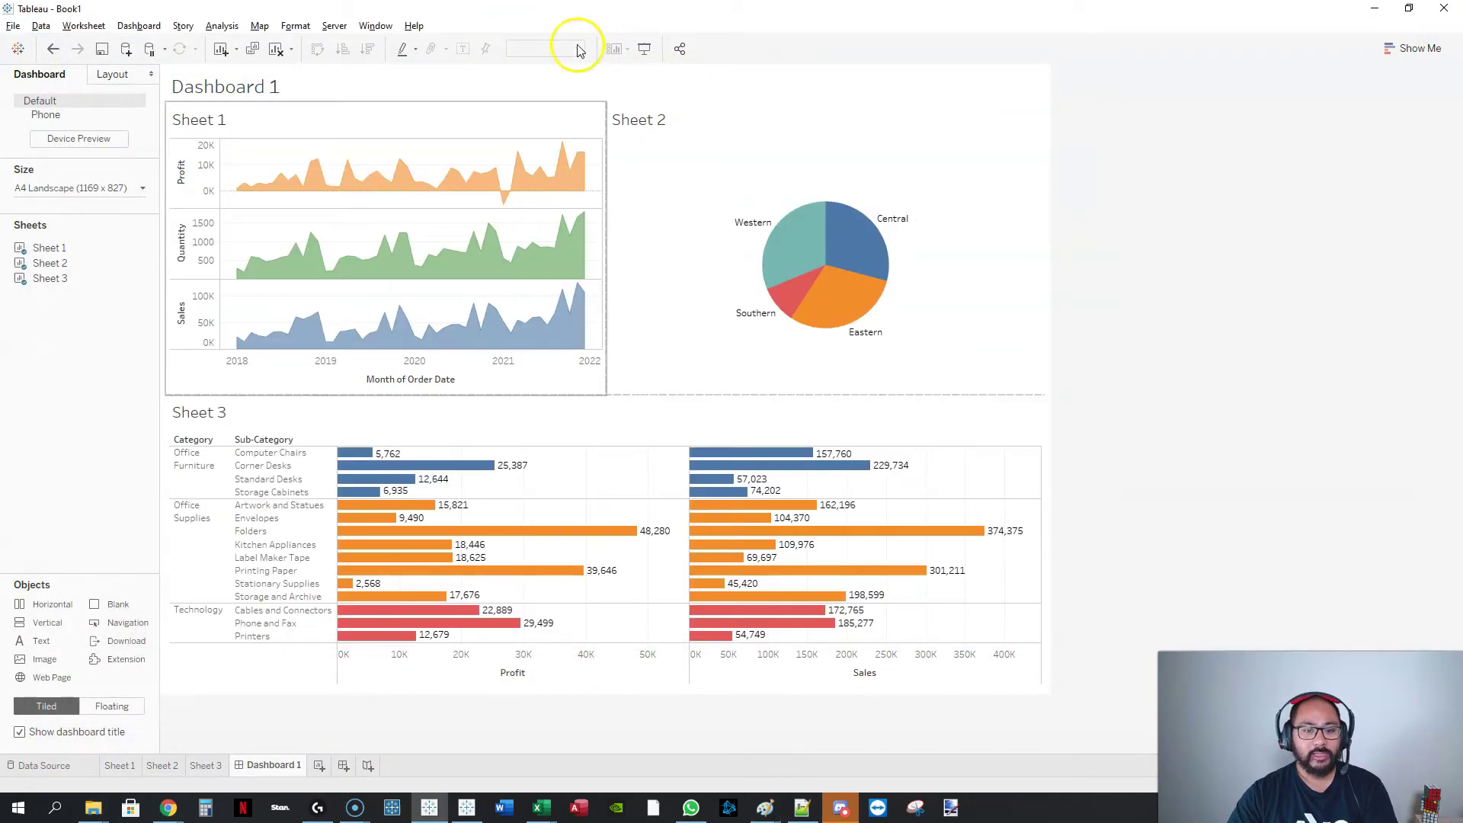
# Step: Snip the whole Dashboard 1 with Snipping Tool, then close it without saving the snip
pyautogui.click(917, 810)
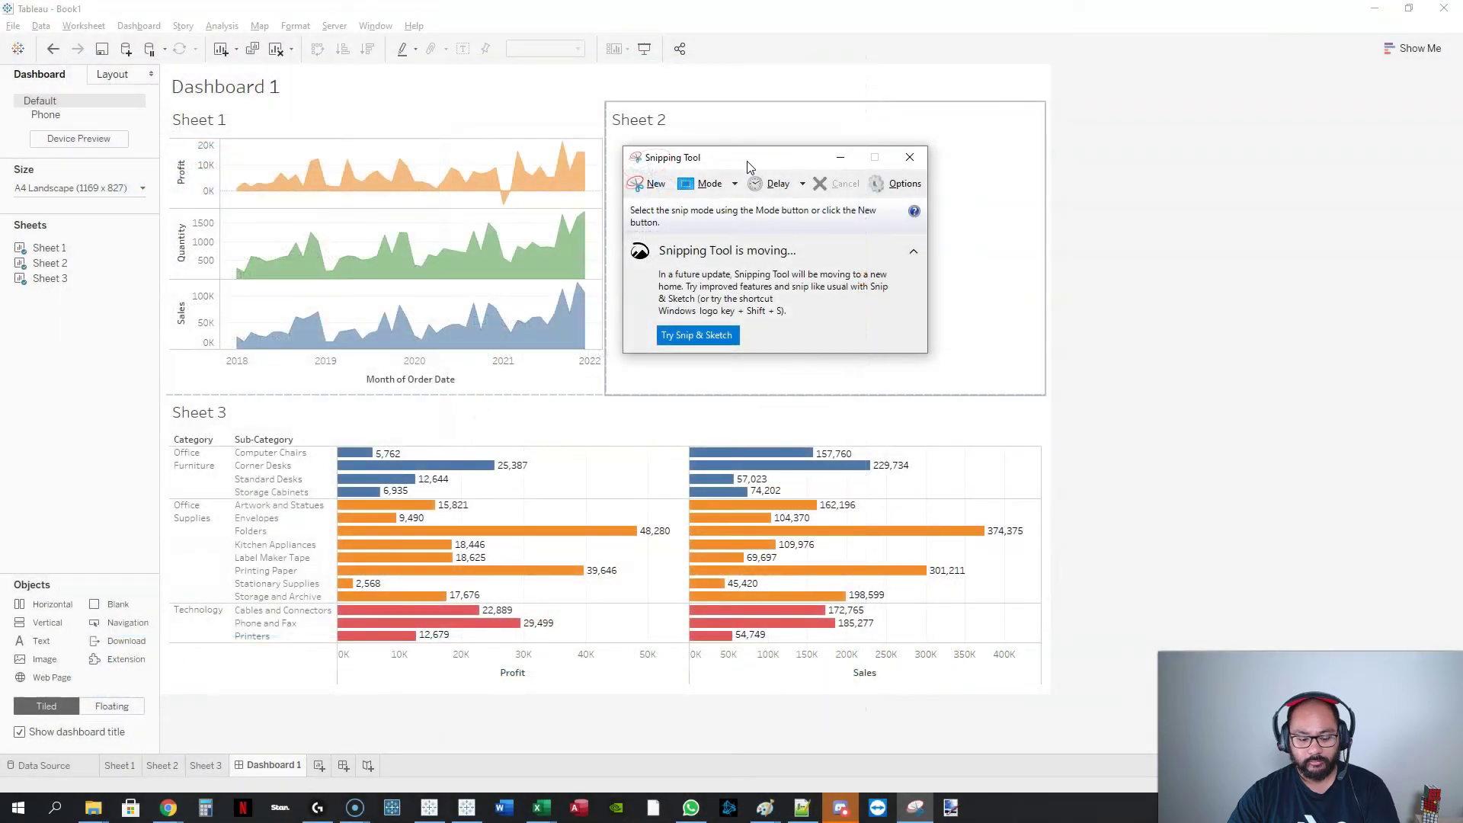
pyautogui.moveTo(690, 150); pyautogui.dragTo(1199, 221)
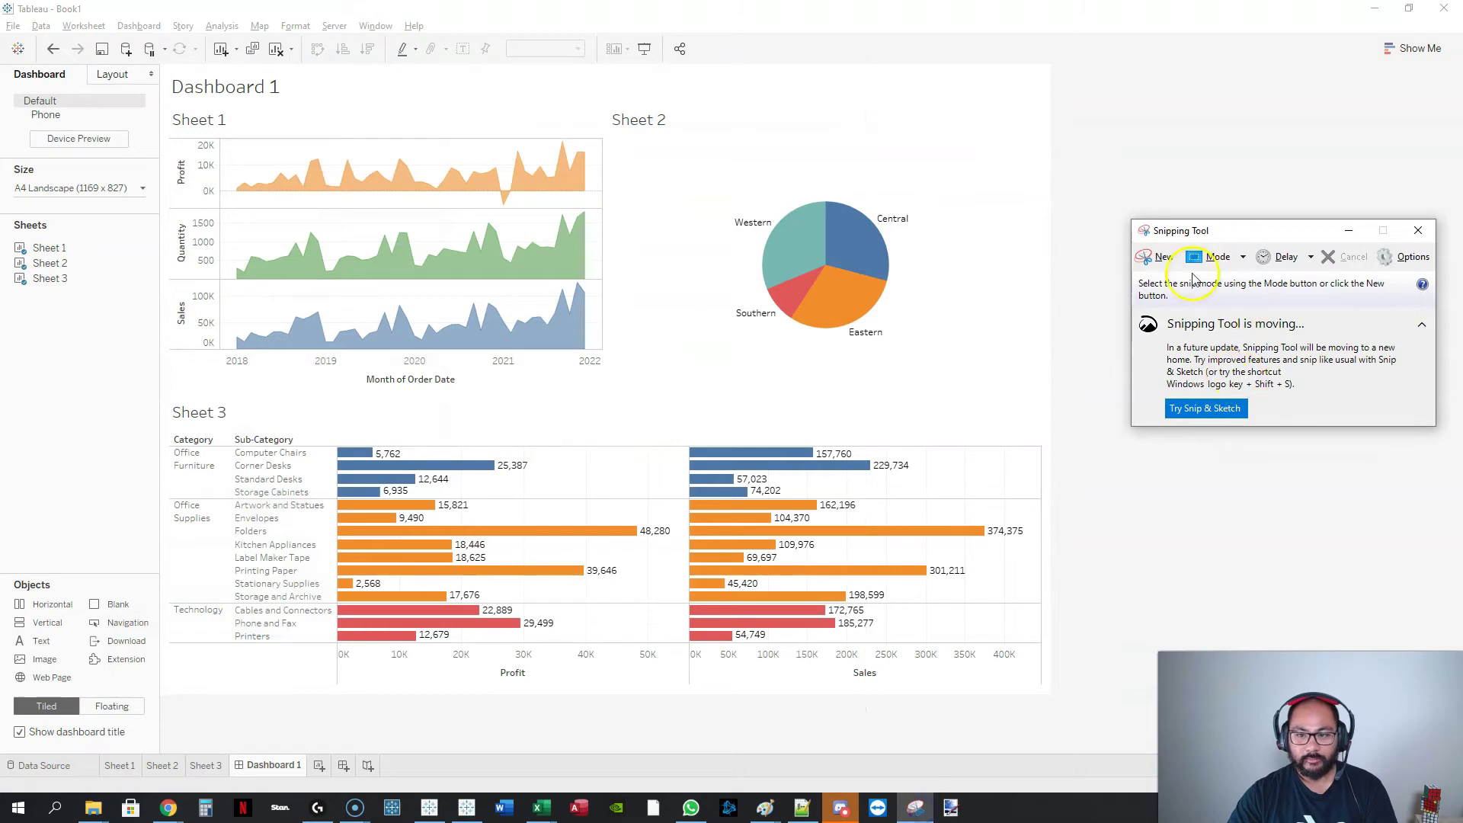
pyautogui.click(1152, 257)
pyautogui.moveTo(157, 74); pyautogui.dragTo(1047, 690)
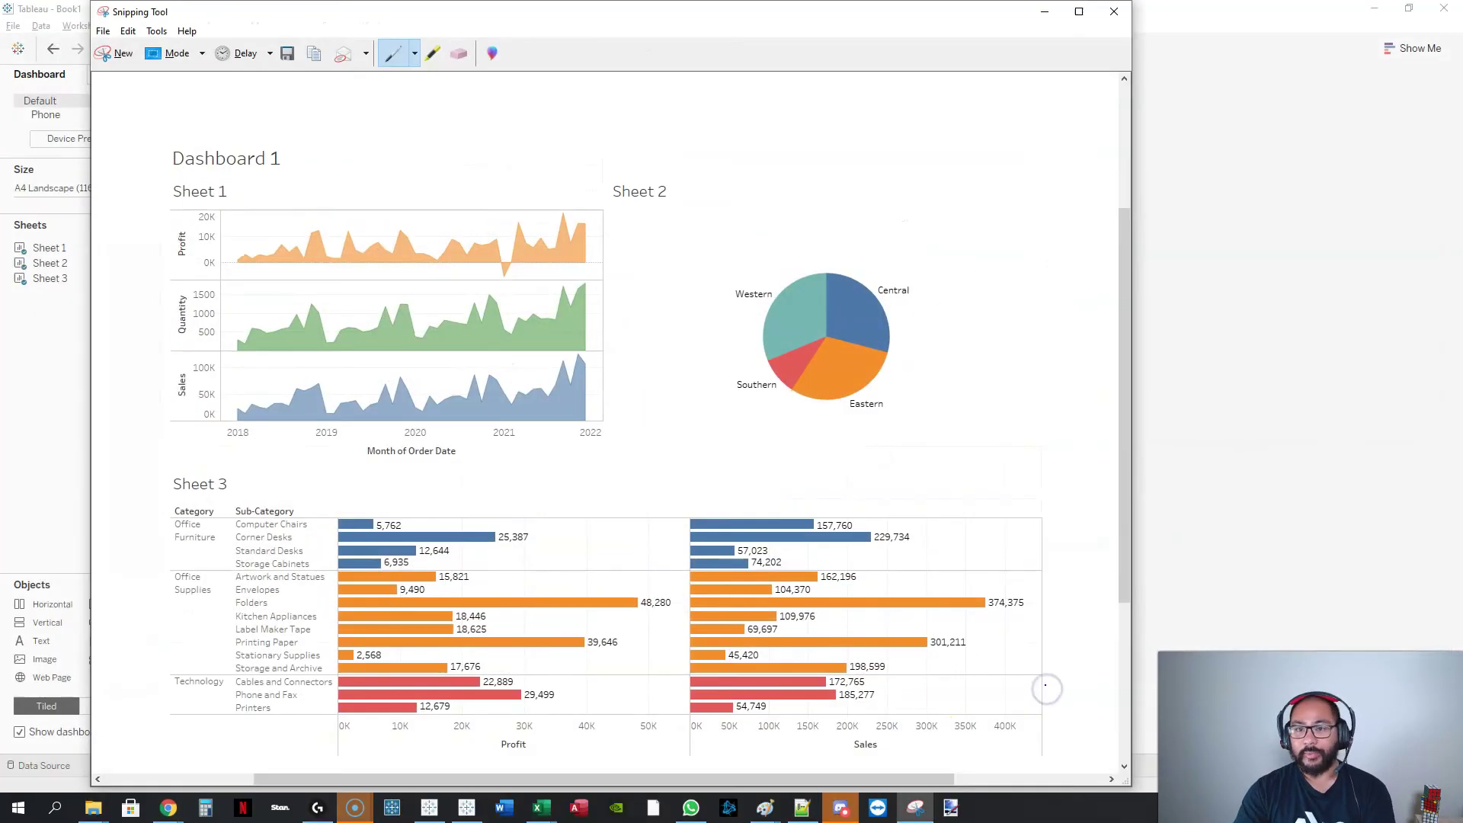
pyautogui.click(1113, 12)
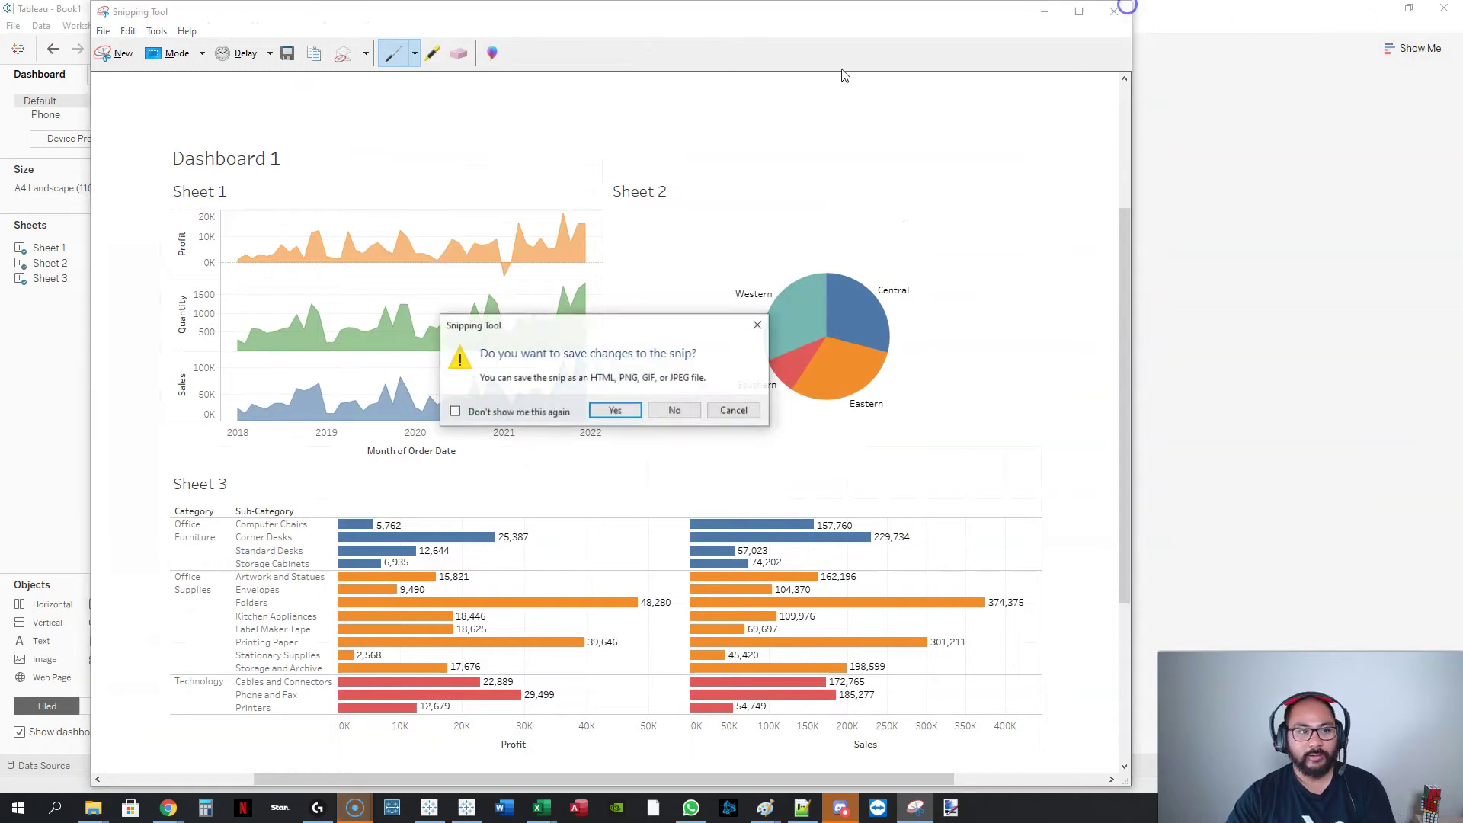
pyautogui.click(679, 400)
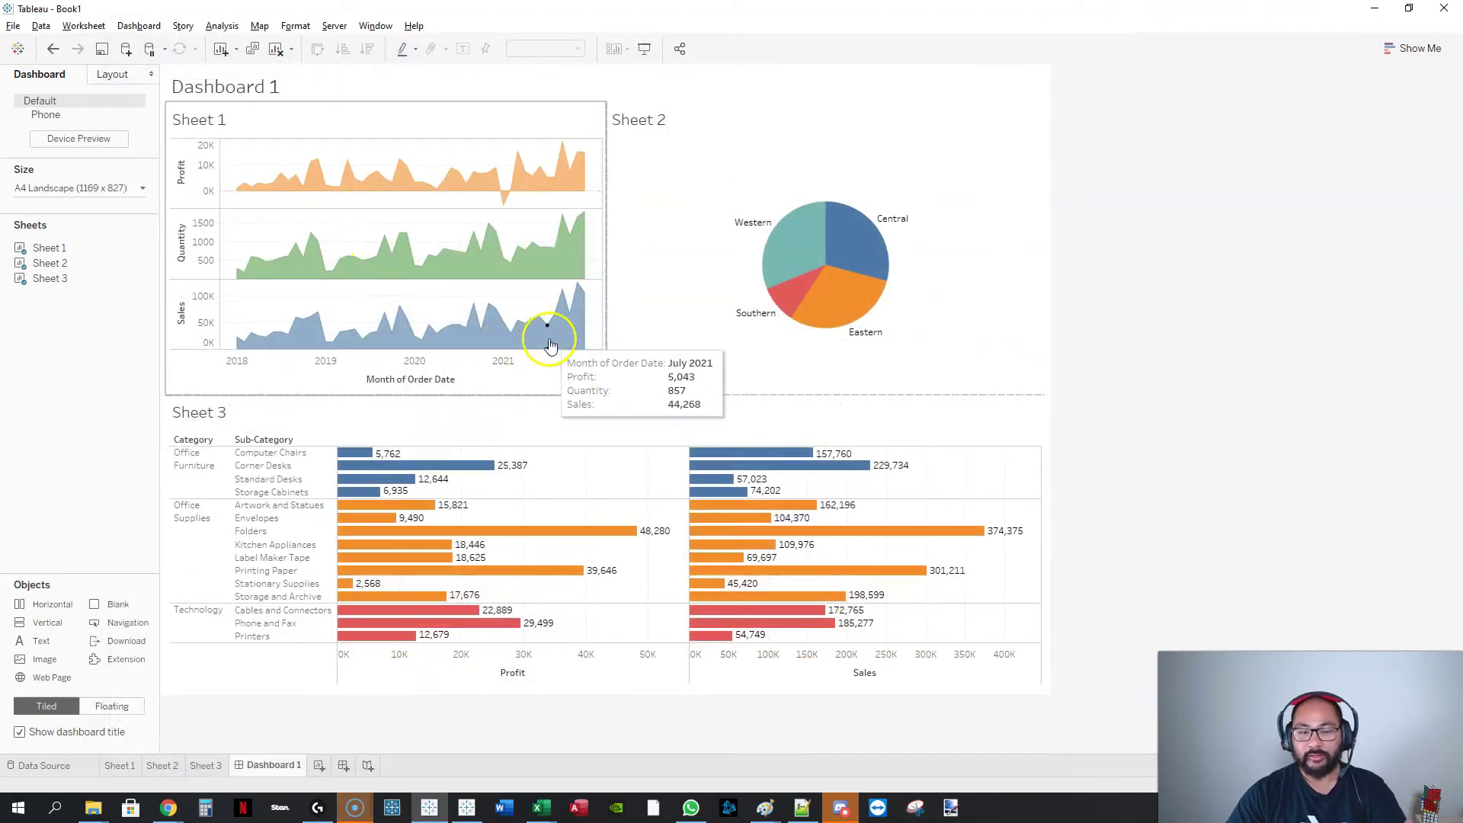
# Step: Switch to Sheet 3 and browse the Worksheet menu's Copy and Export submenus
pyautogui.click(139, 26)
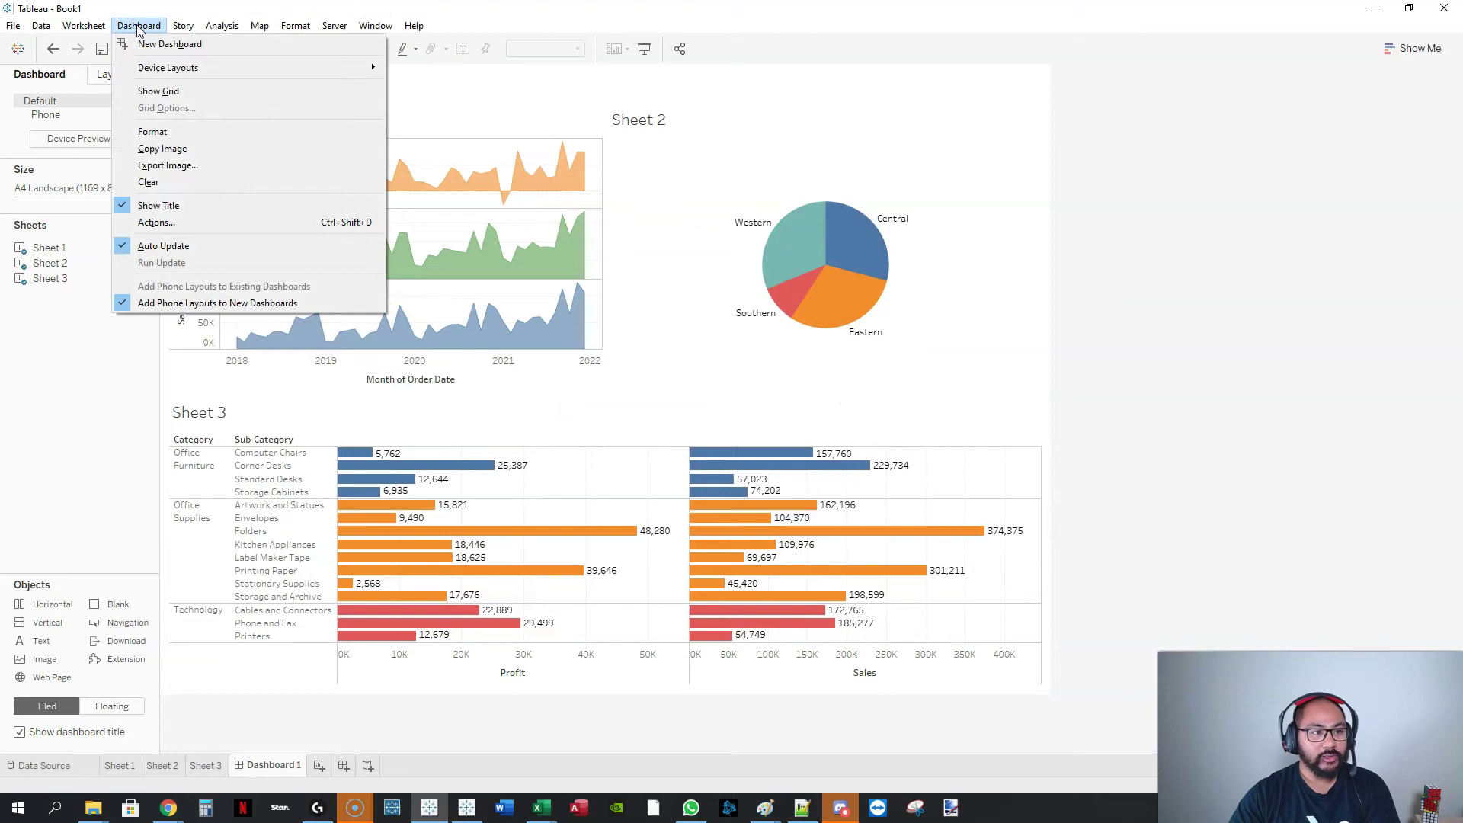
pyautogui.click(84, 26)
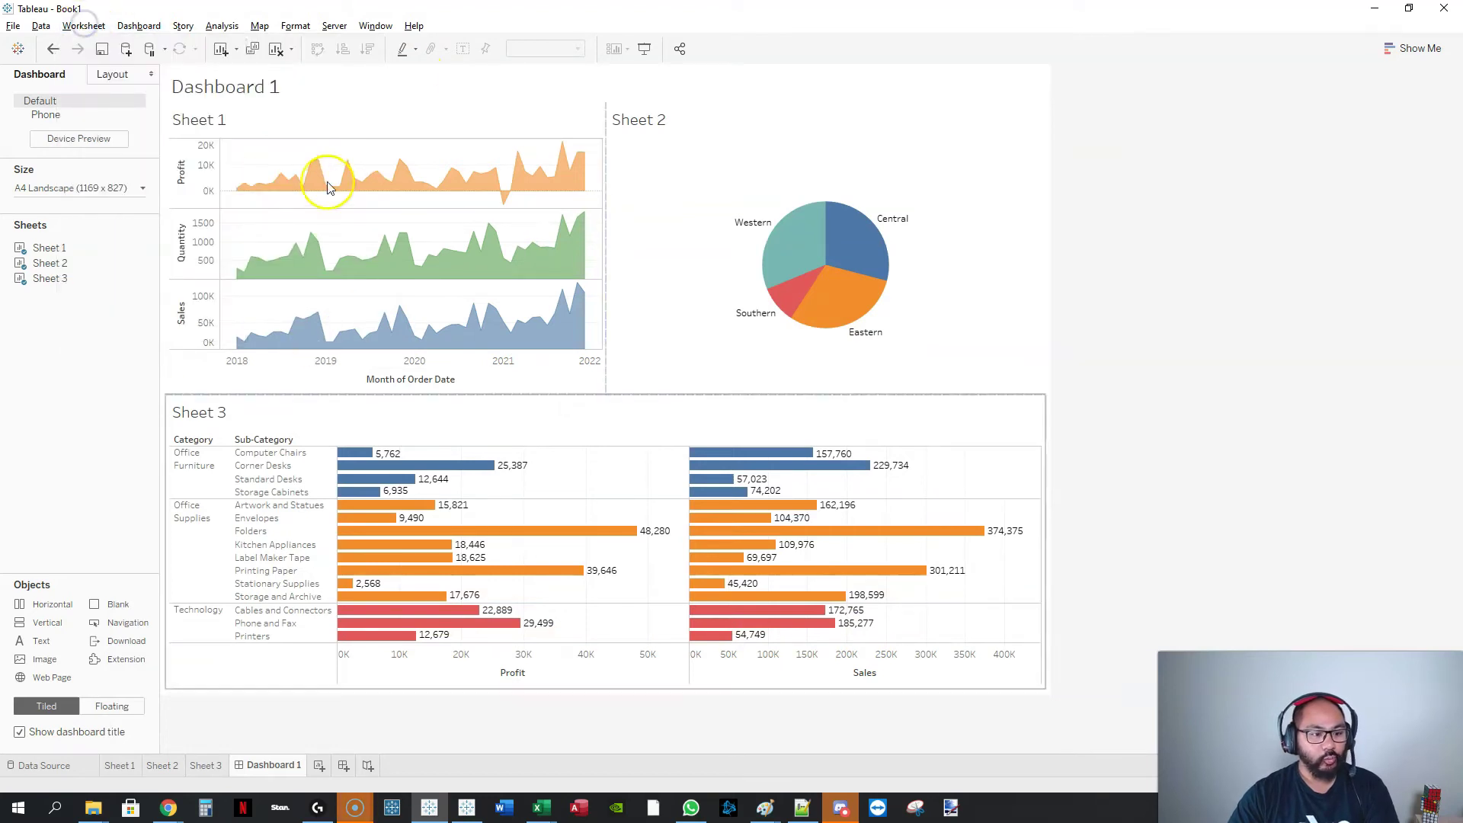
pyautogui.click(206, 765)
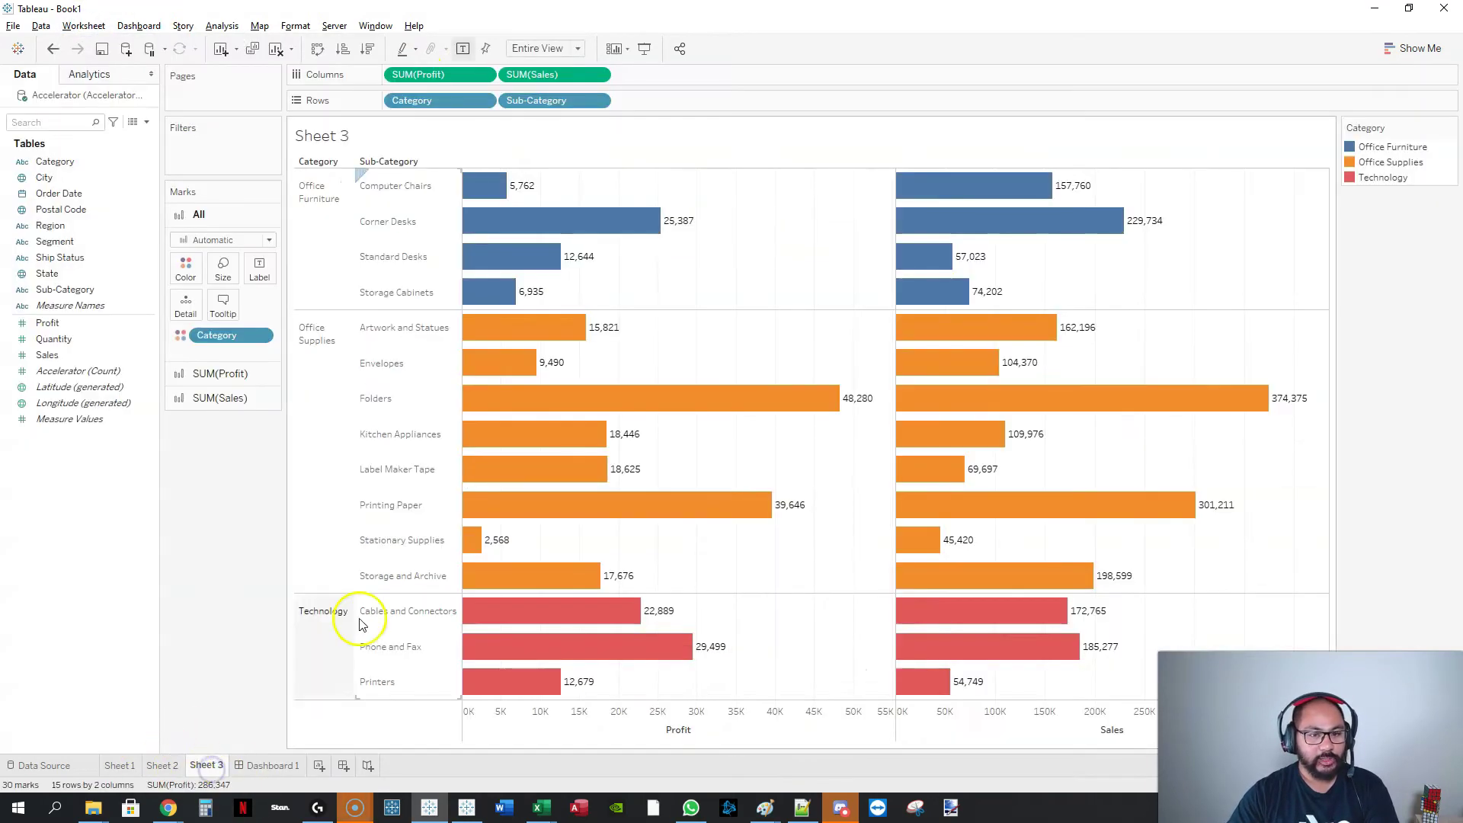
pyautogui.click(99, 27)
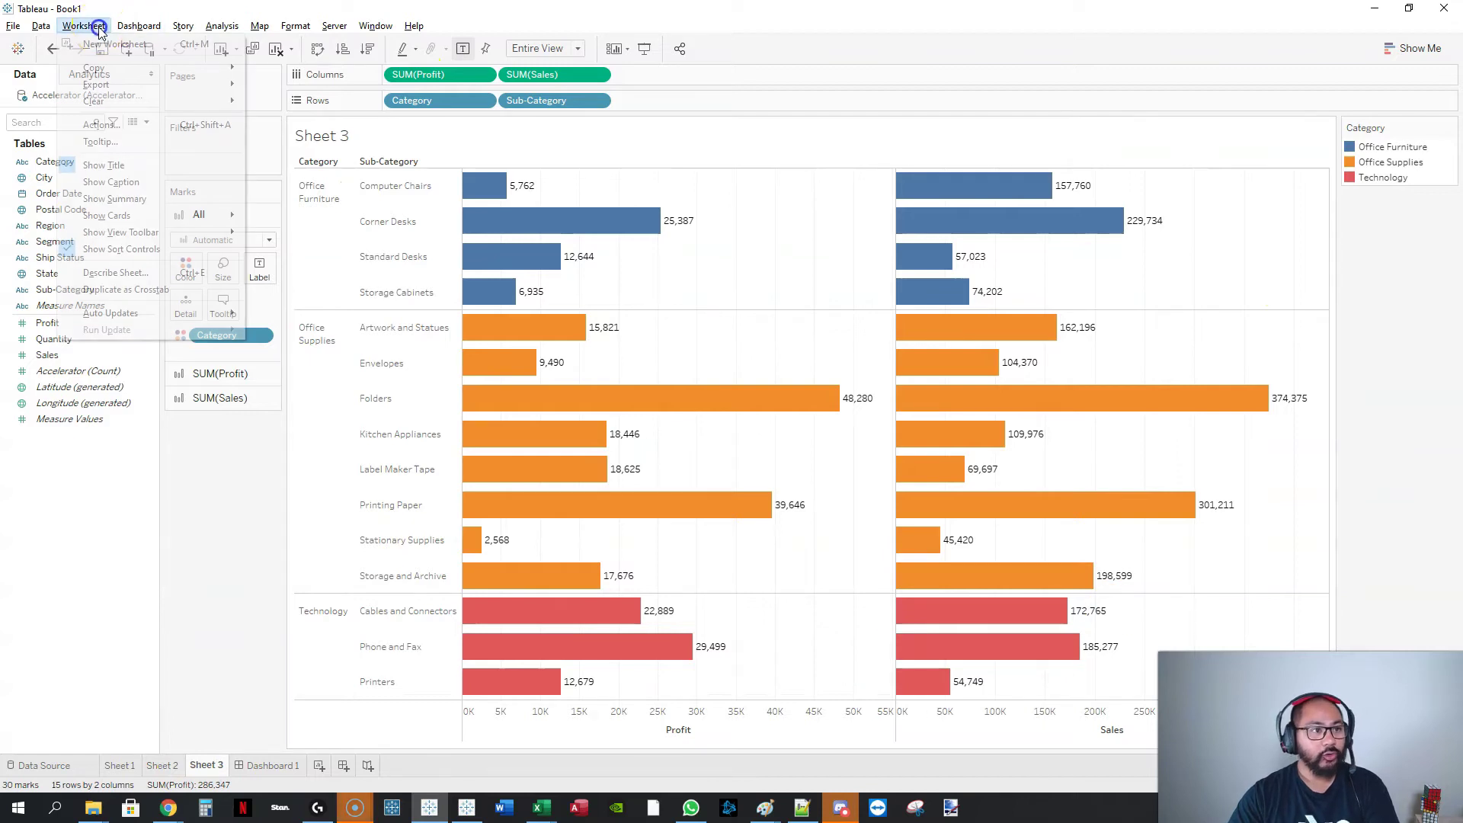
pyautogui.click(113, 68)
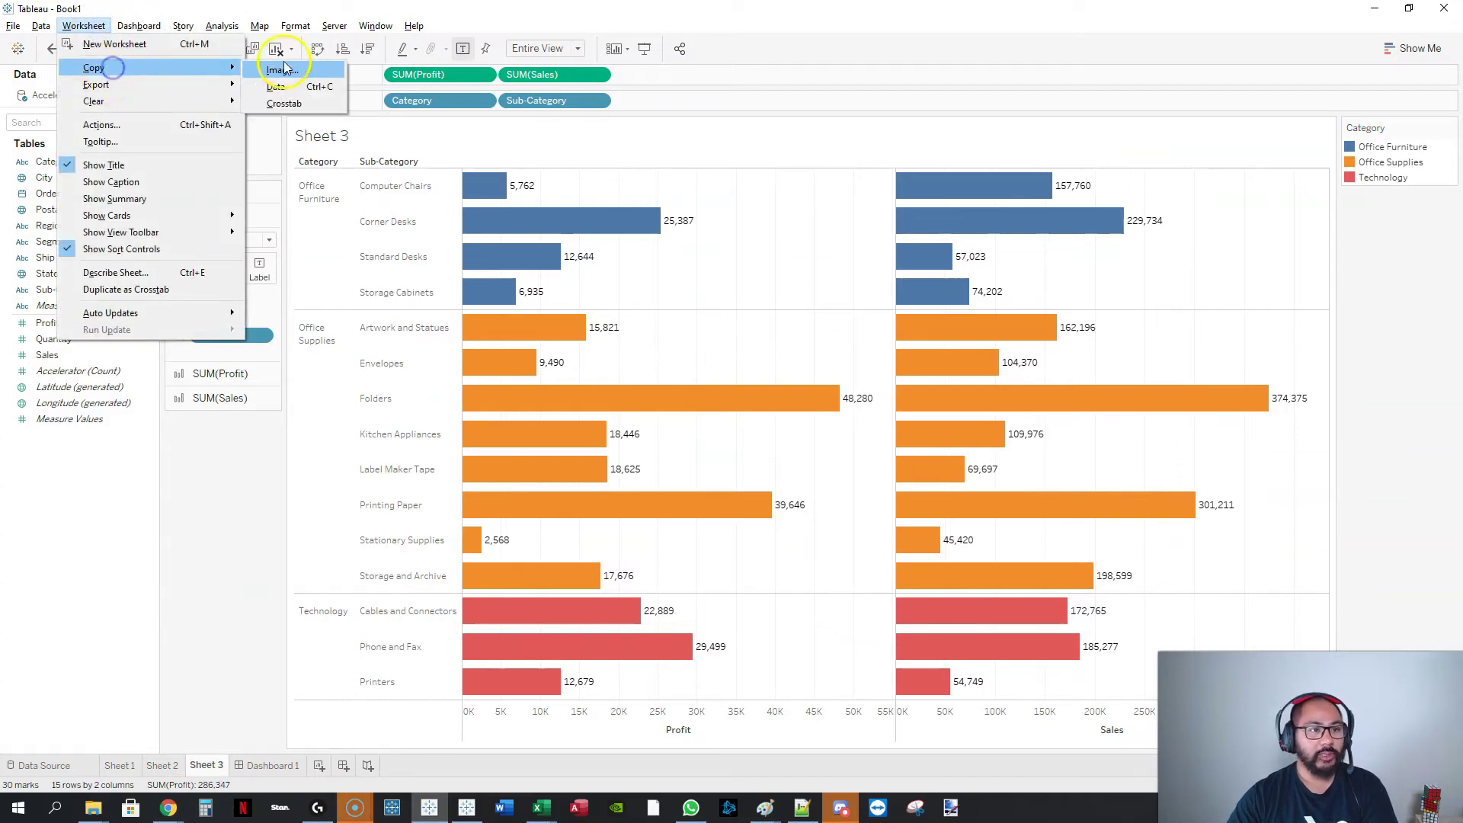
pyautogui.click(187, 85)
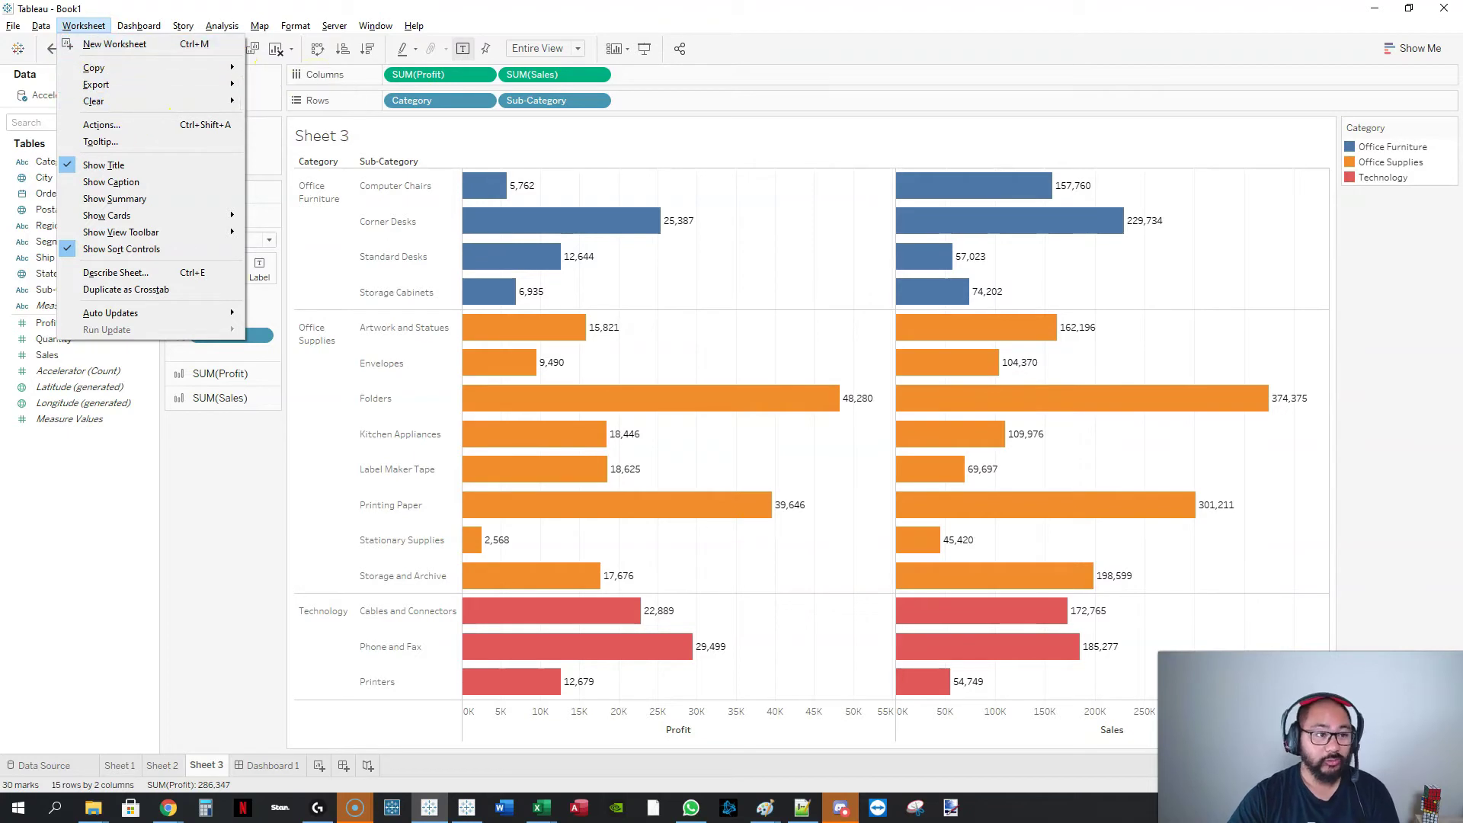
pyautogui.click(220, 7)
pyautogui.click(12, 27)
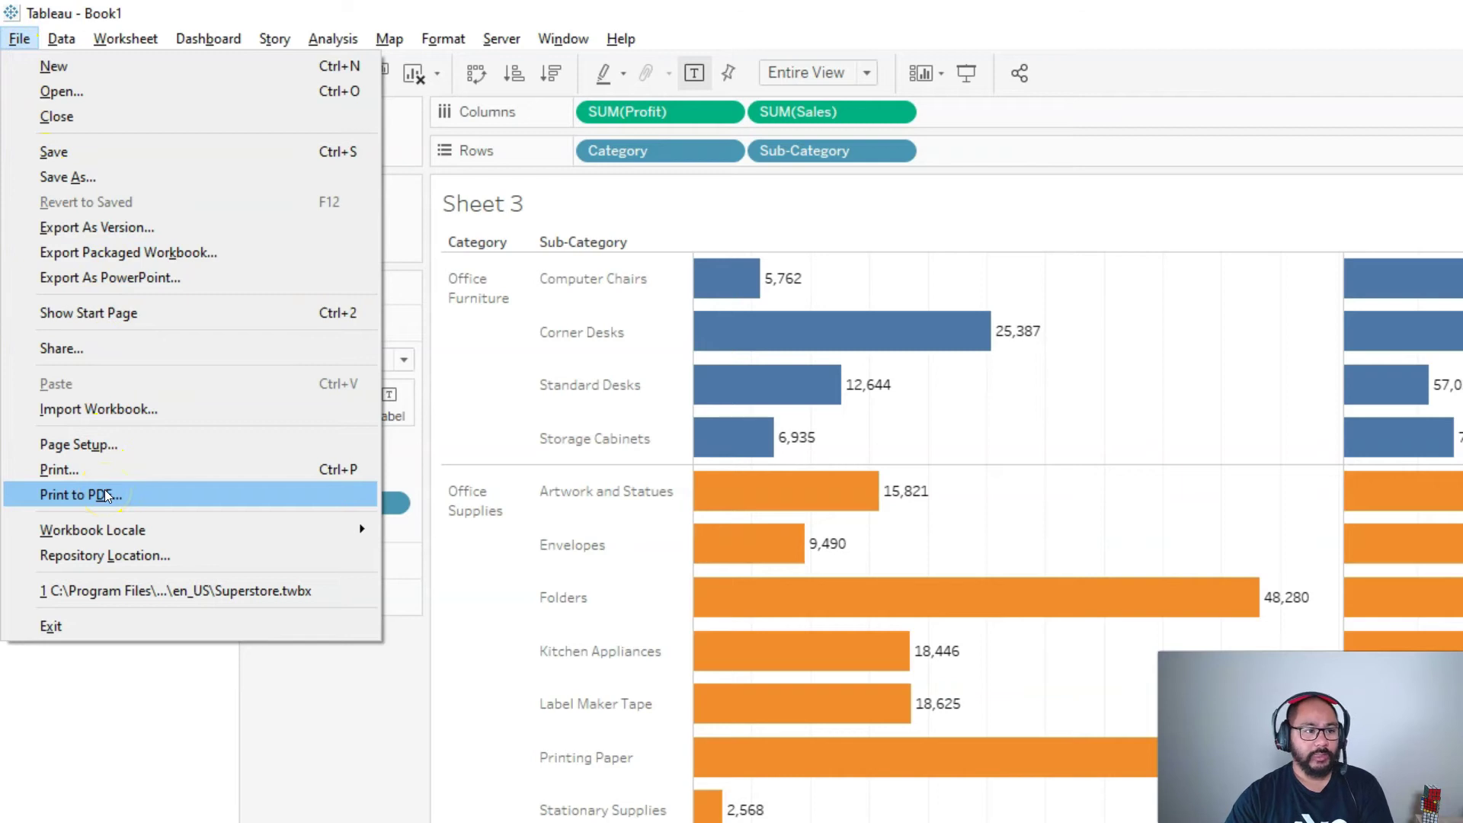
# Step: Set landscape orientation in the print-to-PDF settings
pyautogui.click(107, 495)
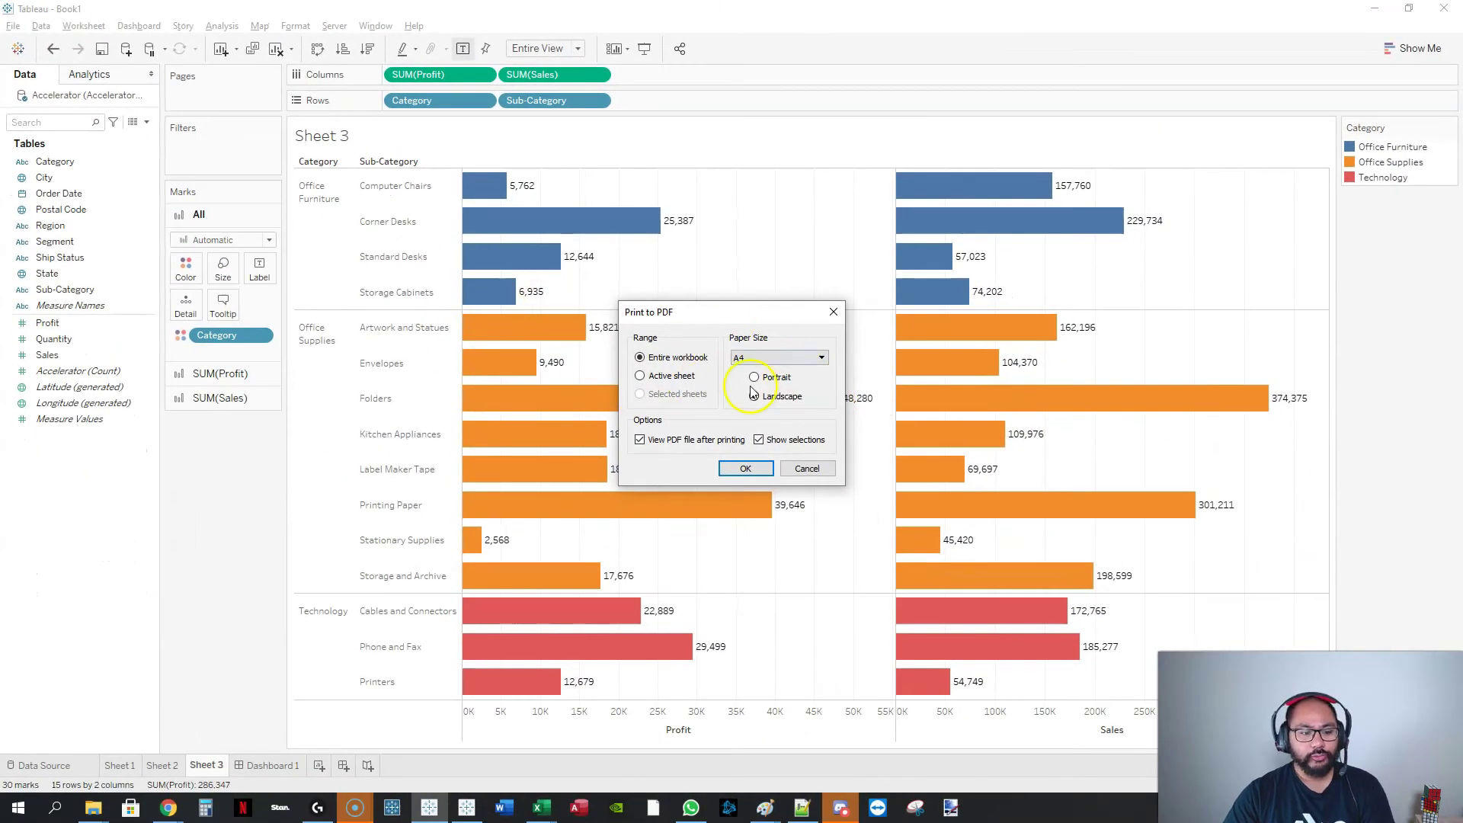
pyautogui.click(753, 395)
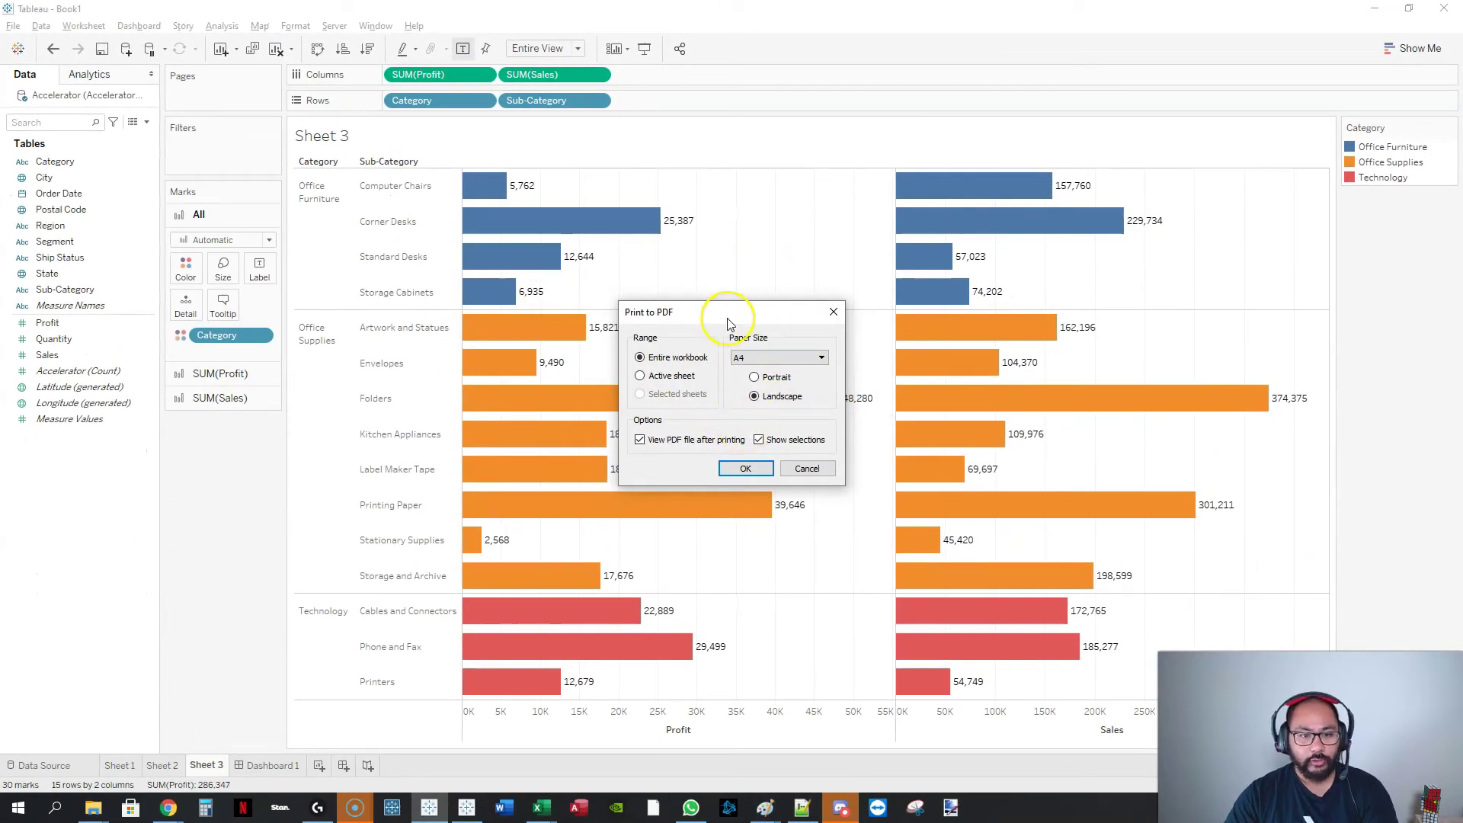
pyautogui.click(745, 468)
# Step: Print Dashboard 1 as the active sheet to 'Landscape PDF' in Downloads
pyautogui.click(272, 765)
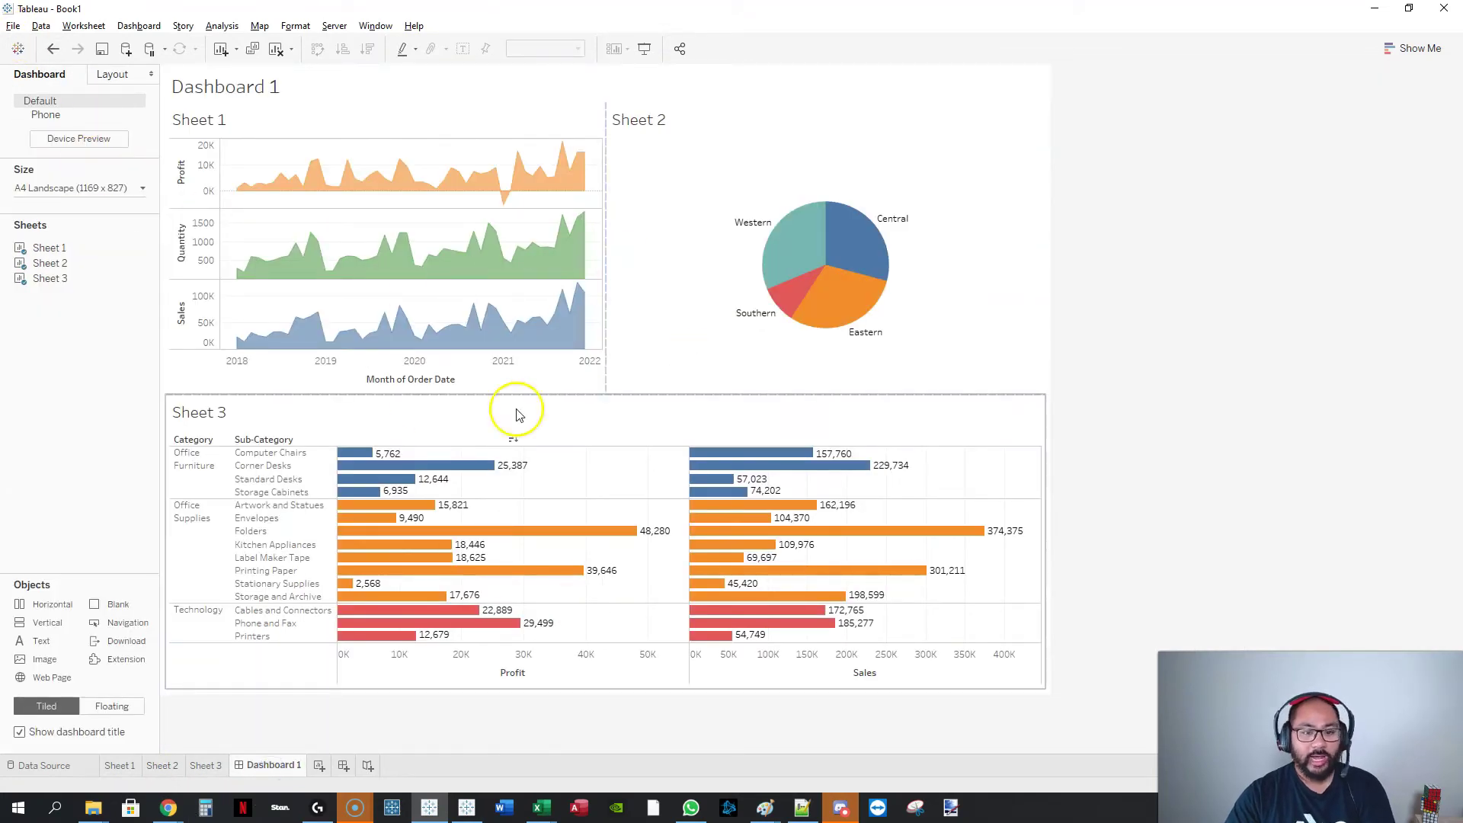
pyautogui.click(13, 26)
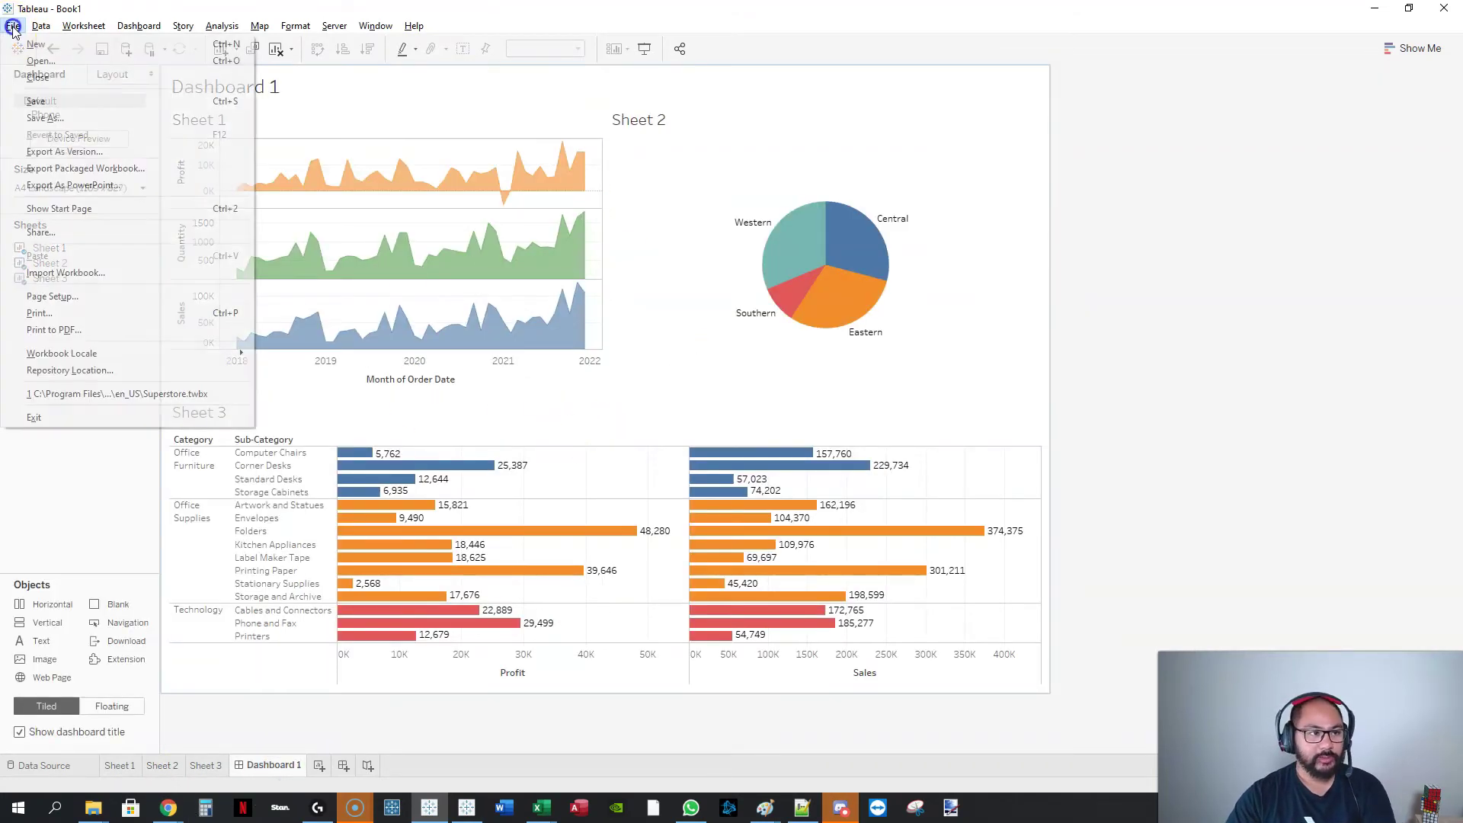
pyautogui.click(88, 328)
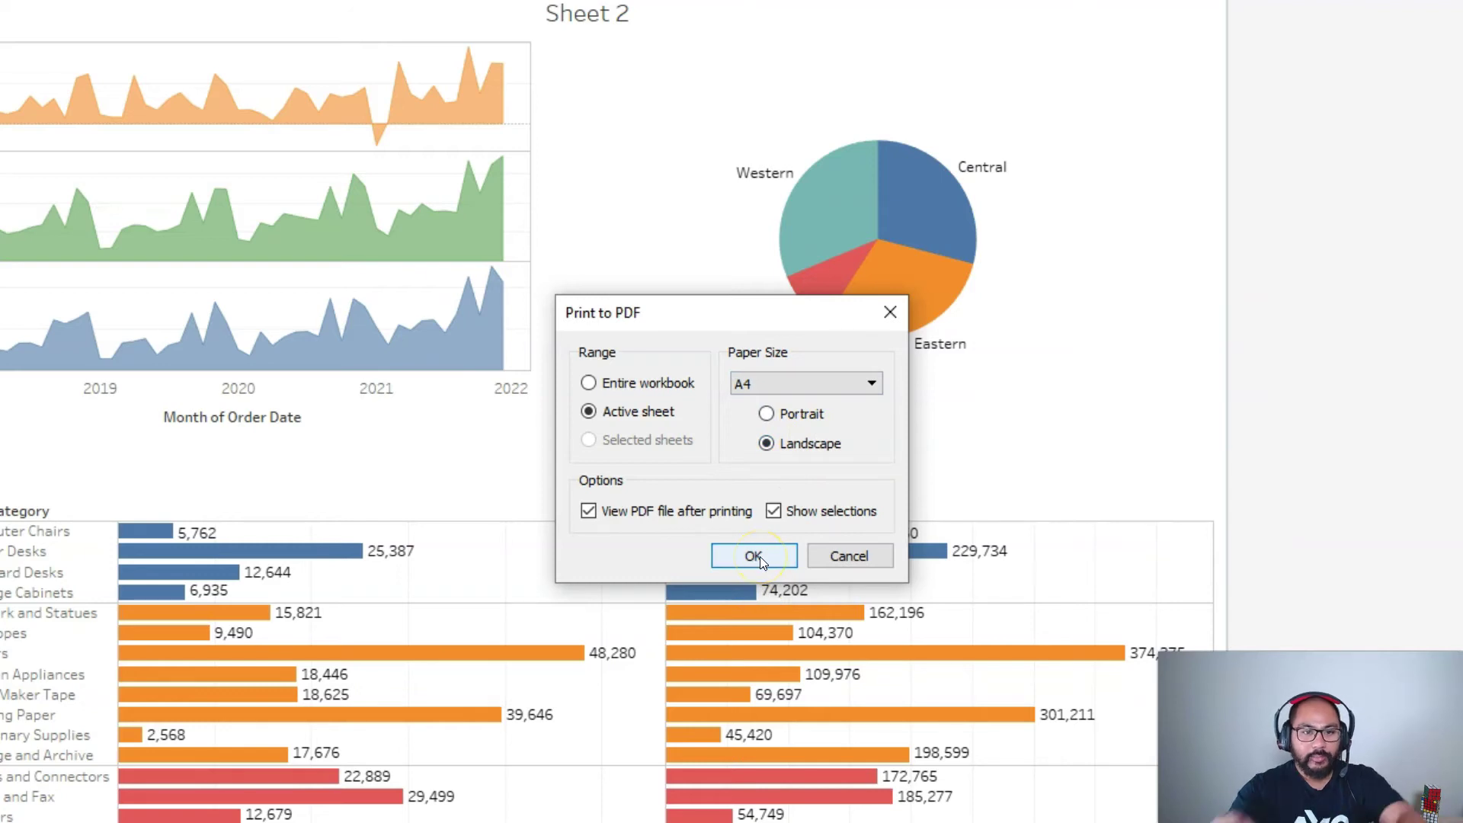
pyautogui.click(755, 557)
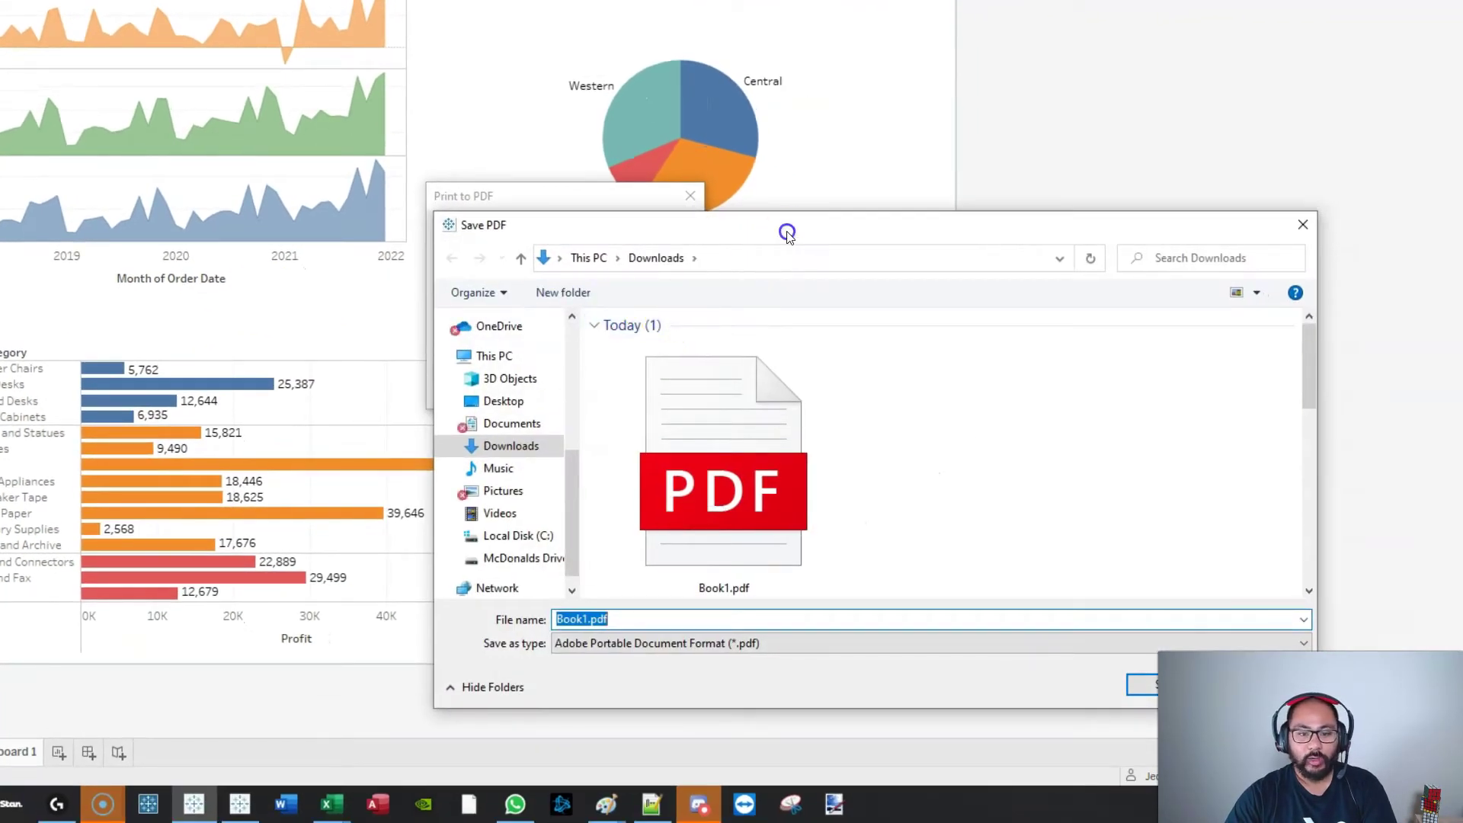
pyautogui.write('Landscape PDF')
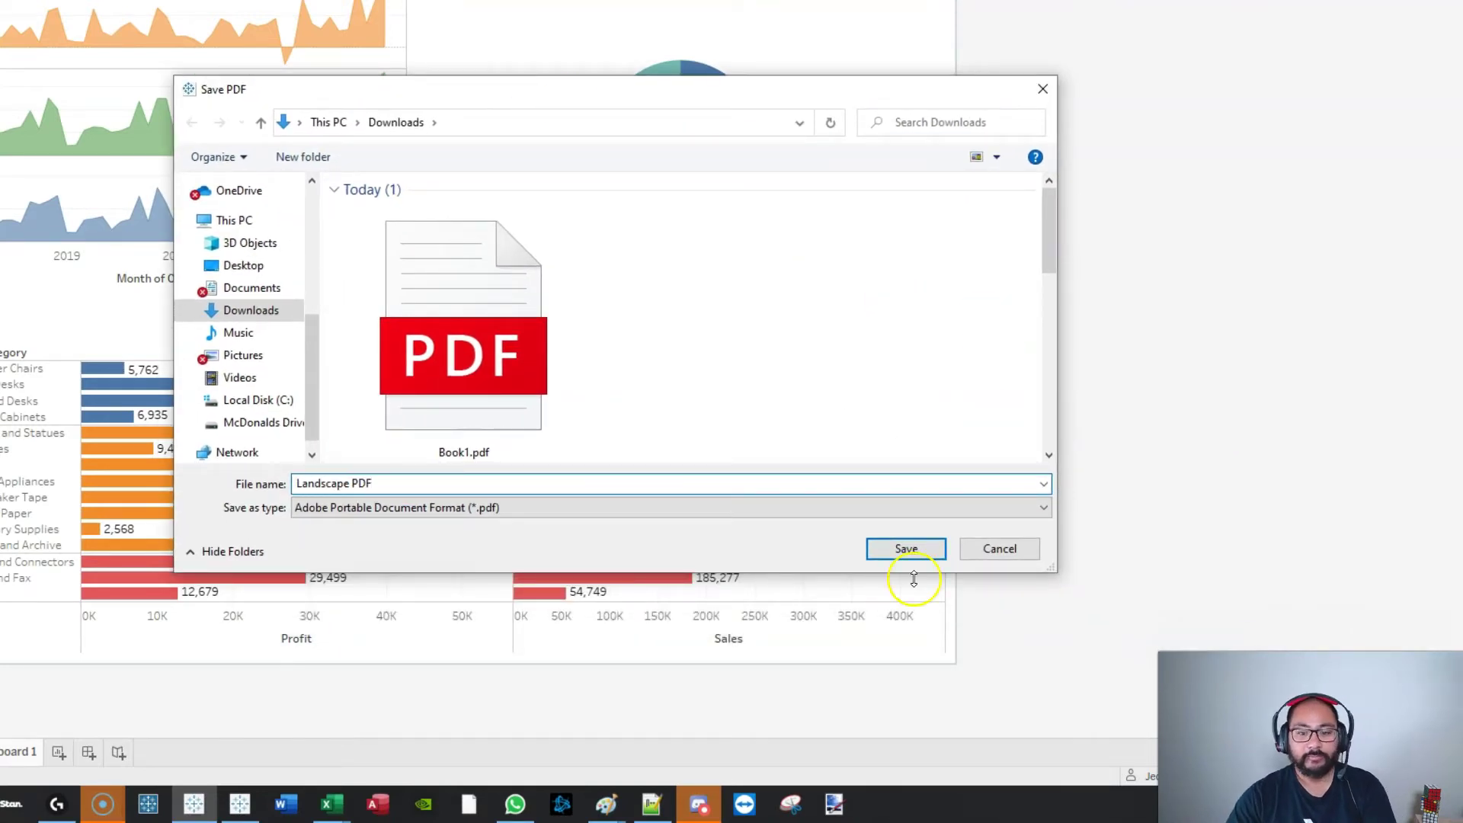
pyautogui.click(906, 548)
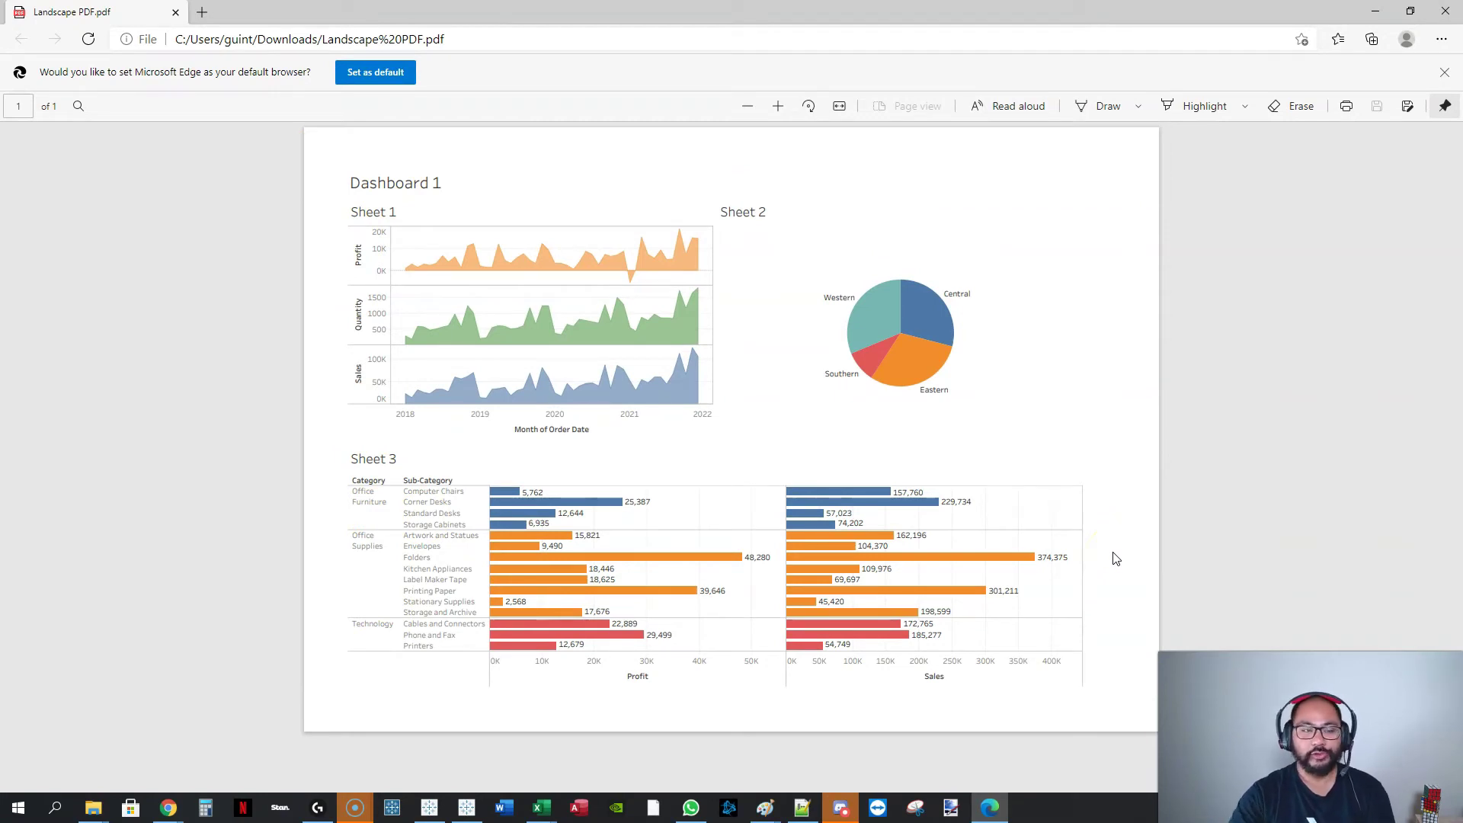
# Step: Return to Tableau Public and print the entire workbook as an A4 landscape PDF named Landscape All
pyautogui.click(1444, 13)
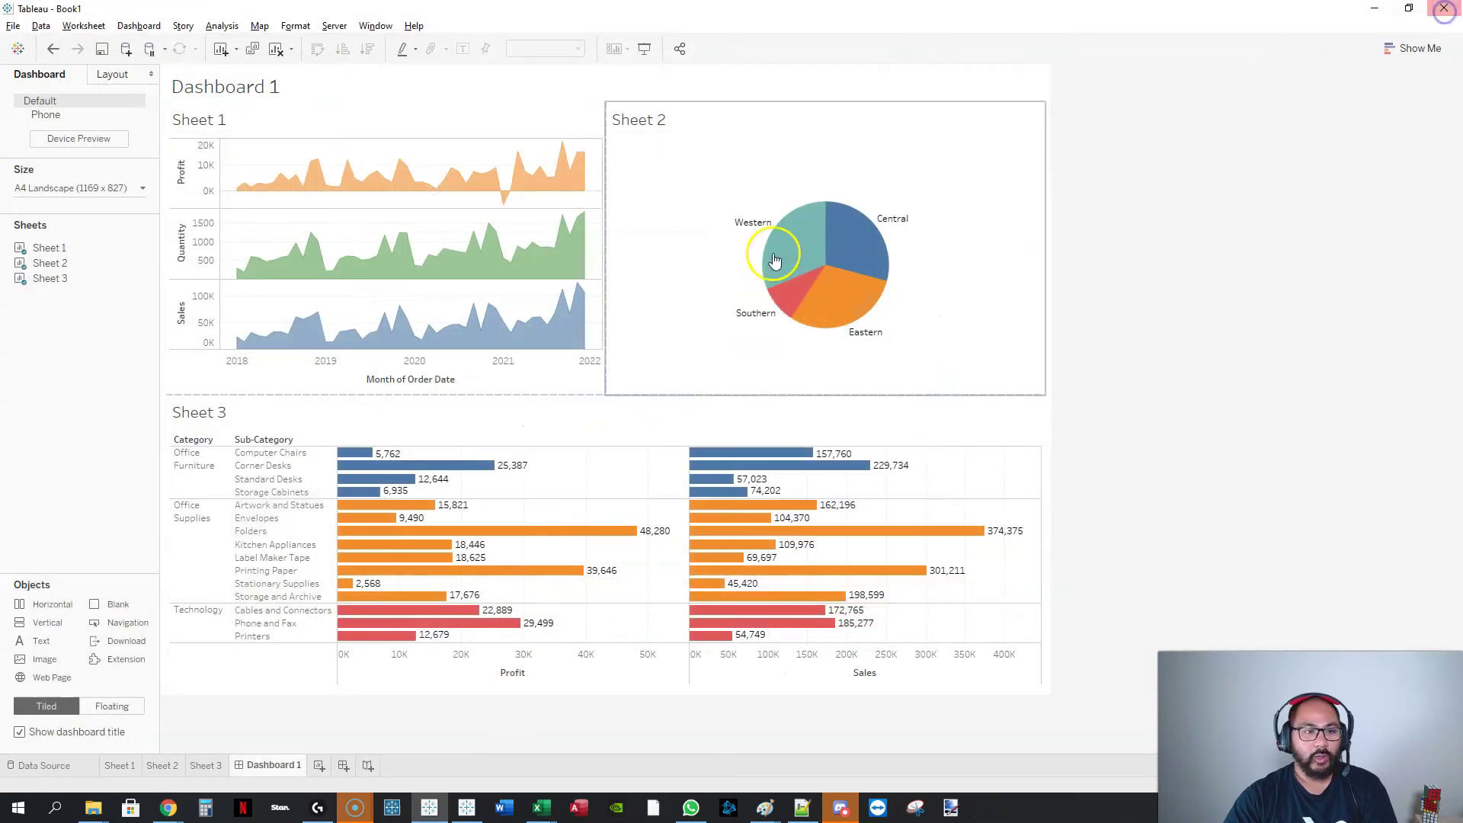
pyautogui.click(1206, 392)
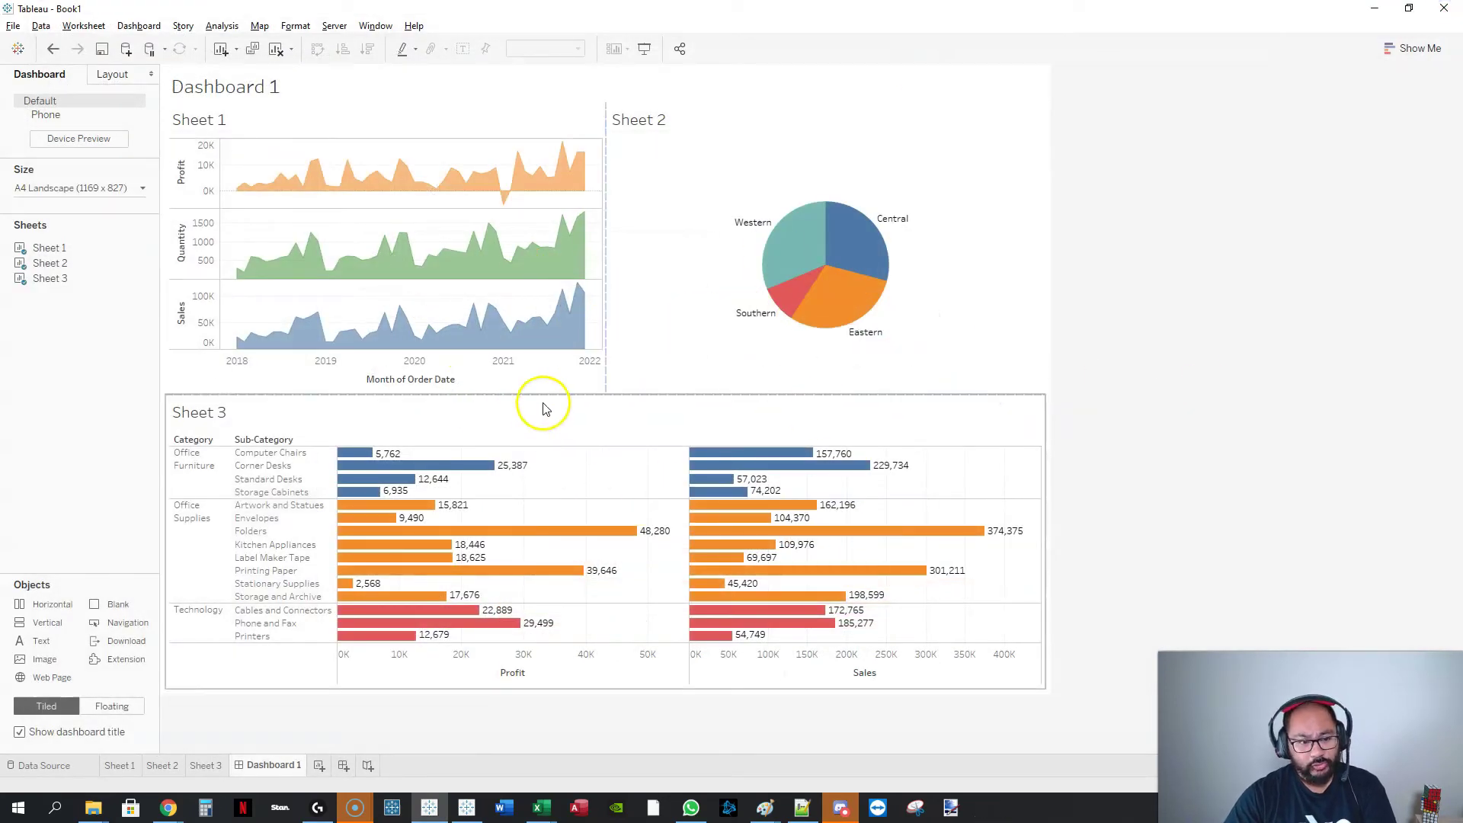
pyautogui.moveTo(438, 614)
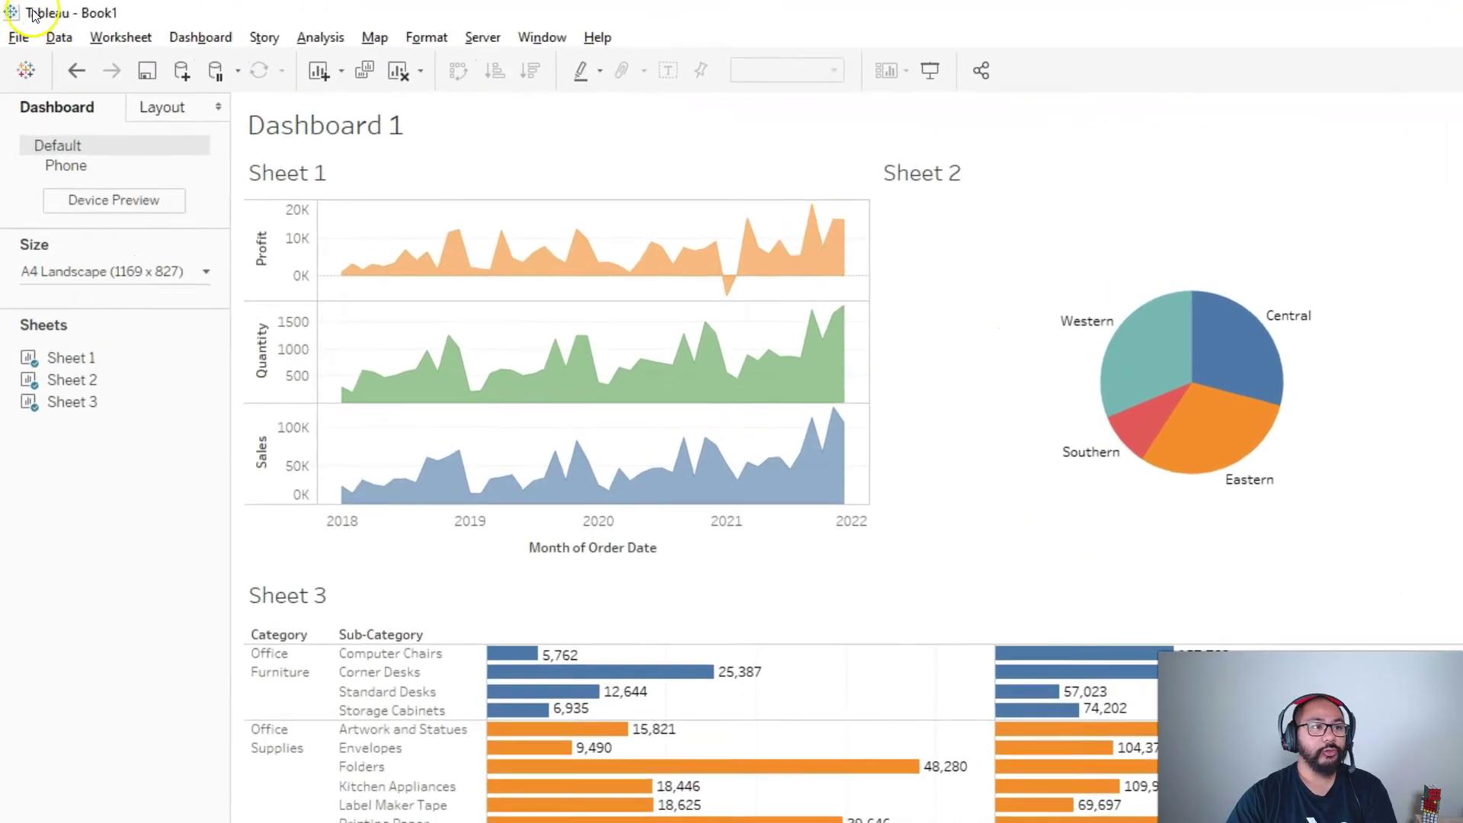
pyautogui.click(13, 25)
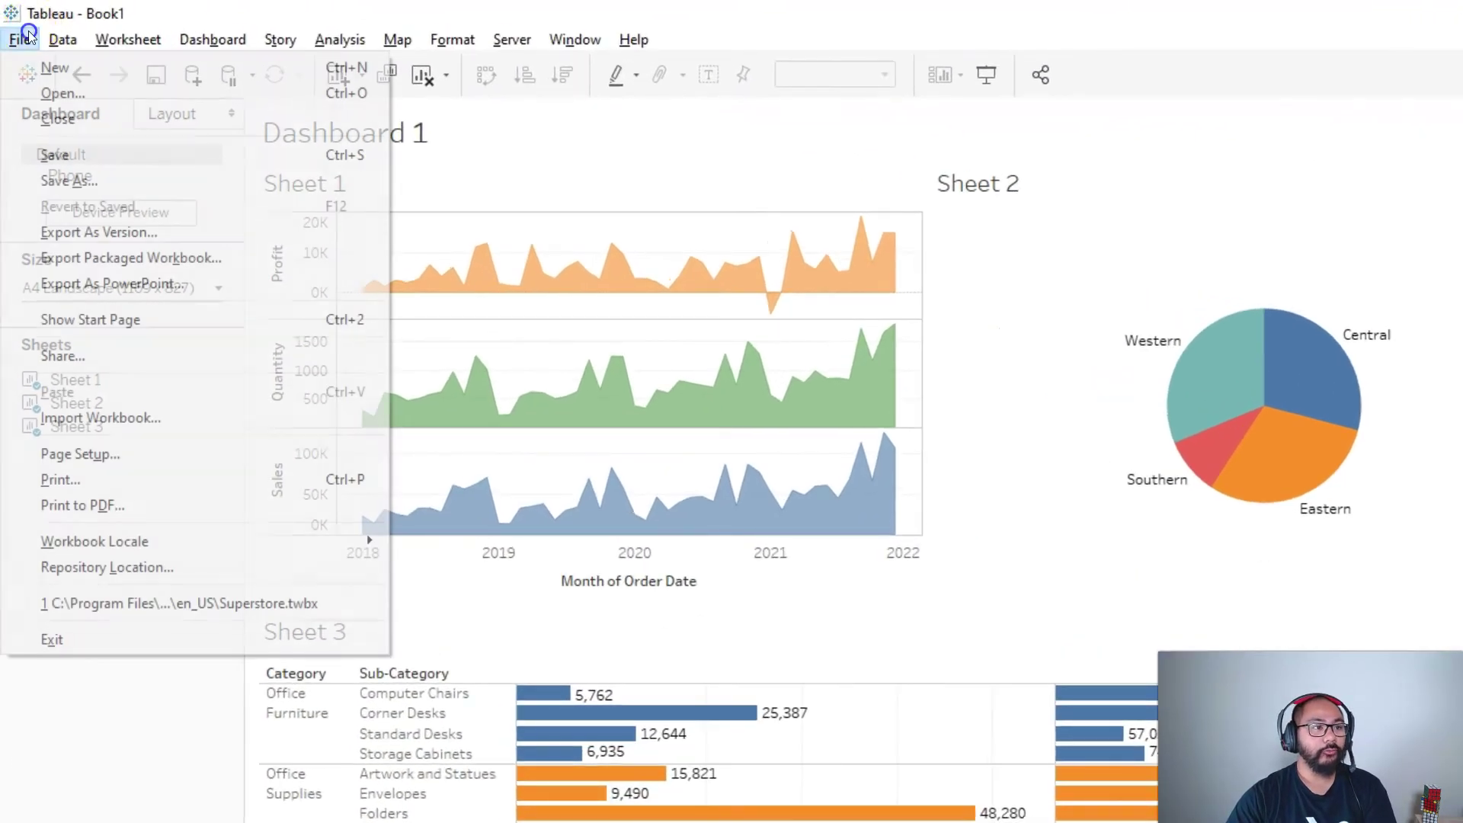
pyautogui.click(177, 509)
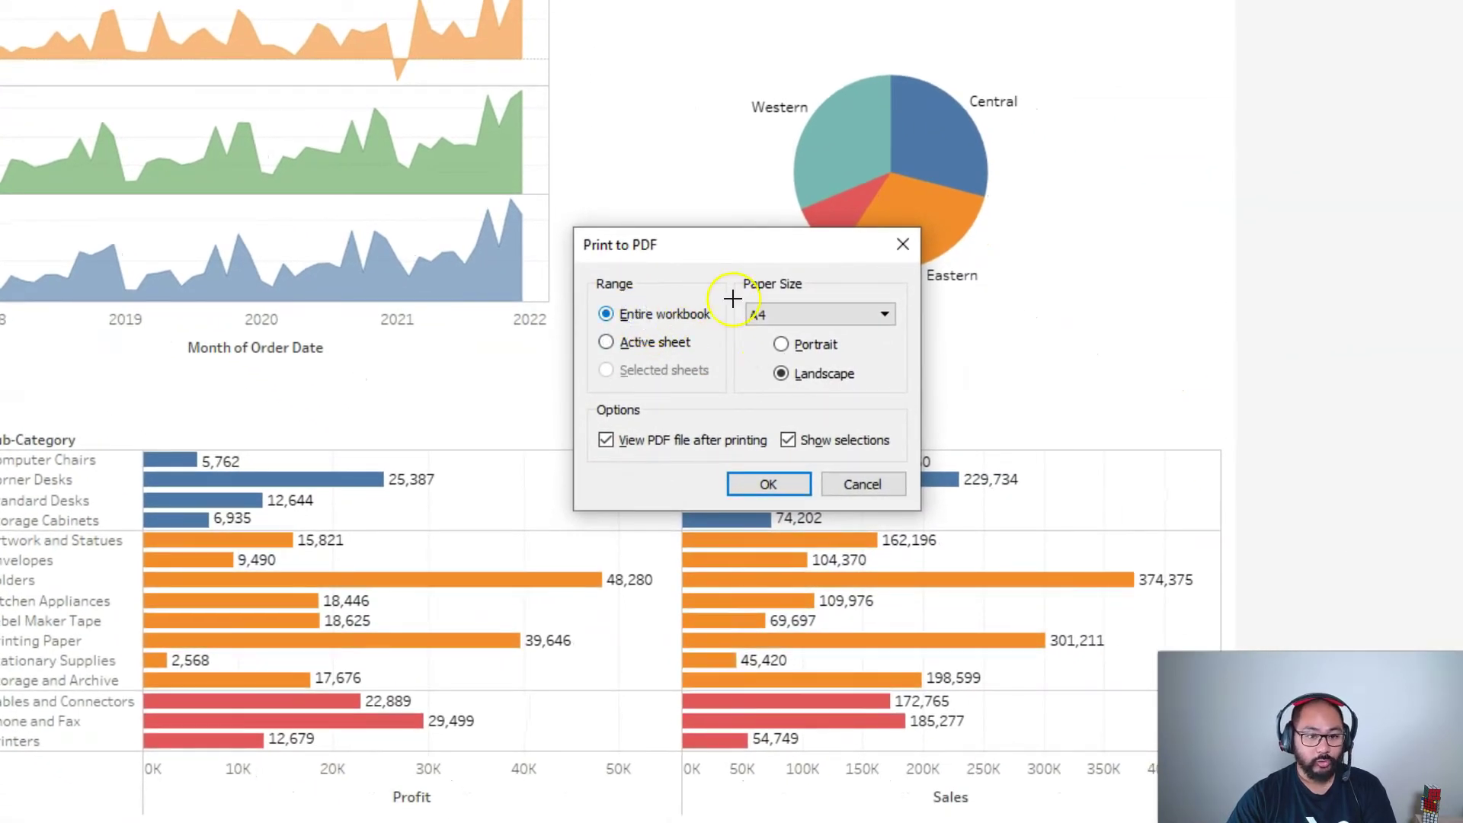
pyautogui.moveTo(734, 293)
pyautogui.mouseDown()
pyautogui.moveTo(558, 290)
pyautogui.moveTo(579, 325)
pyautogui.moveTo(725, 332)
pyautogui.moveTo(716, 294)
pyautogui.mouseUp()
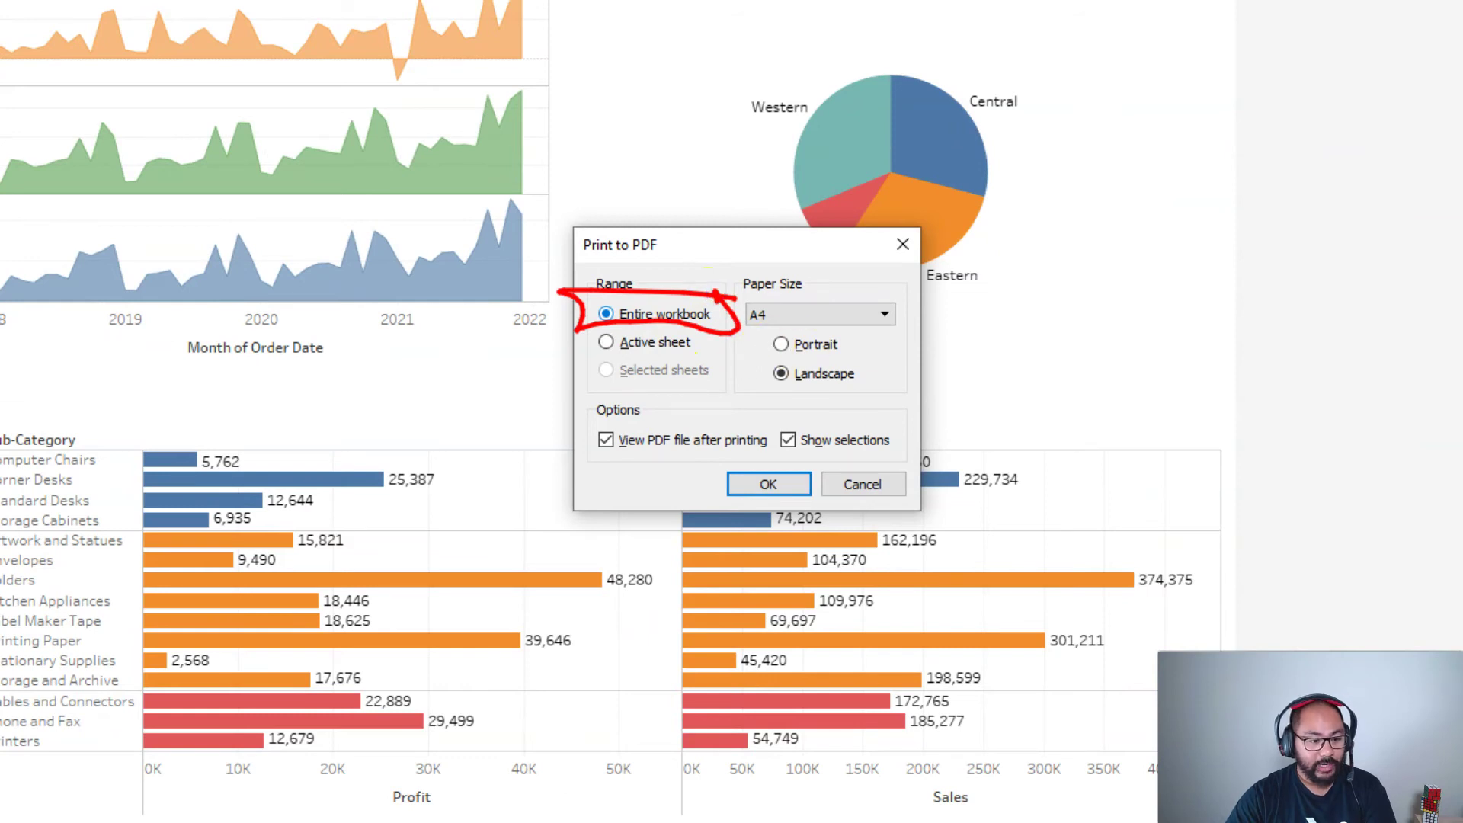
pyautogui.press('Escape')
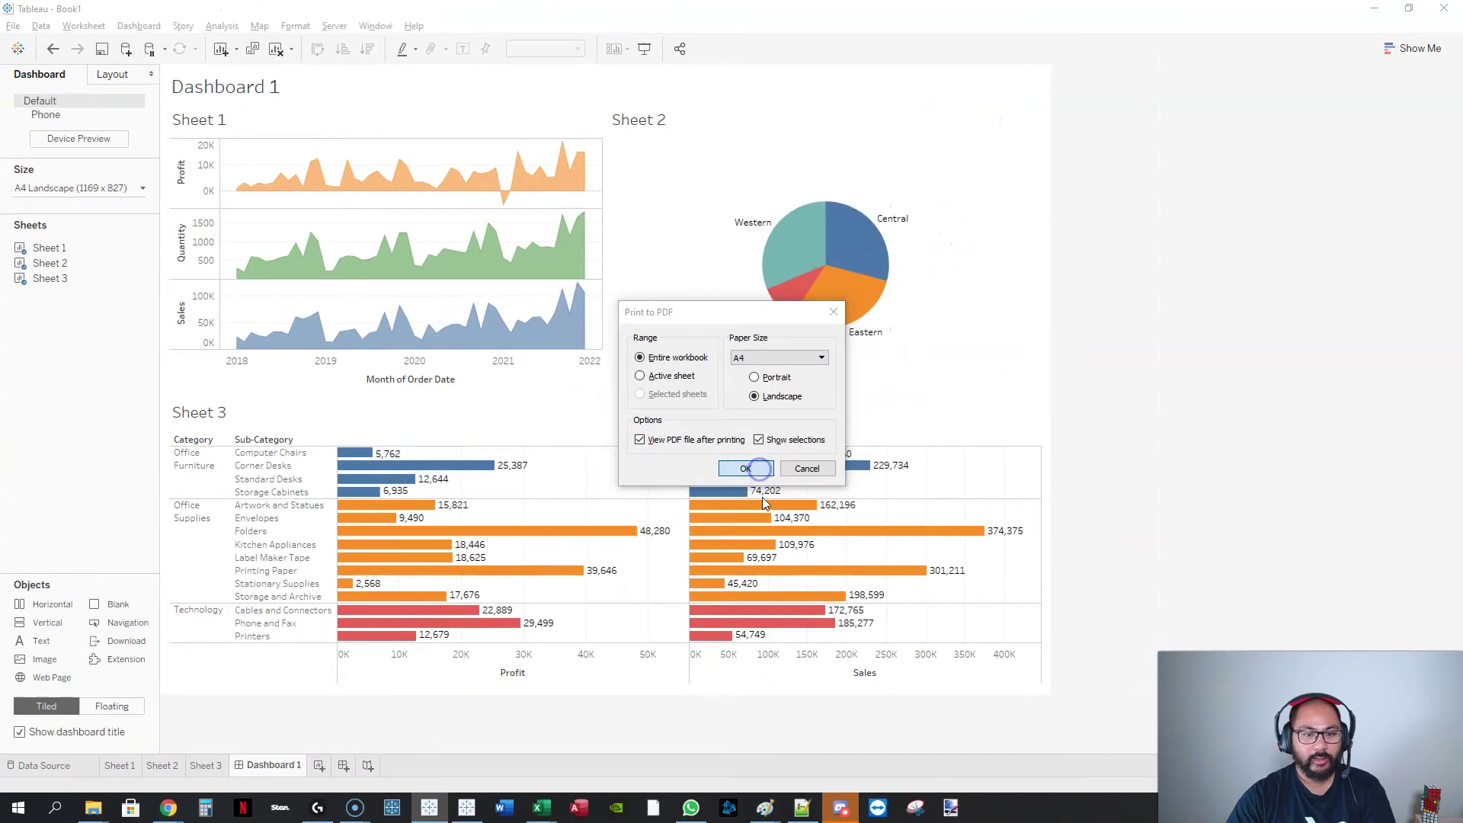
pyautogui.click(768, 484)
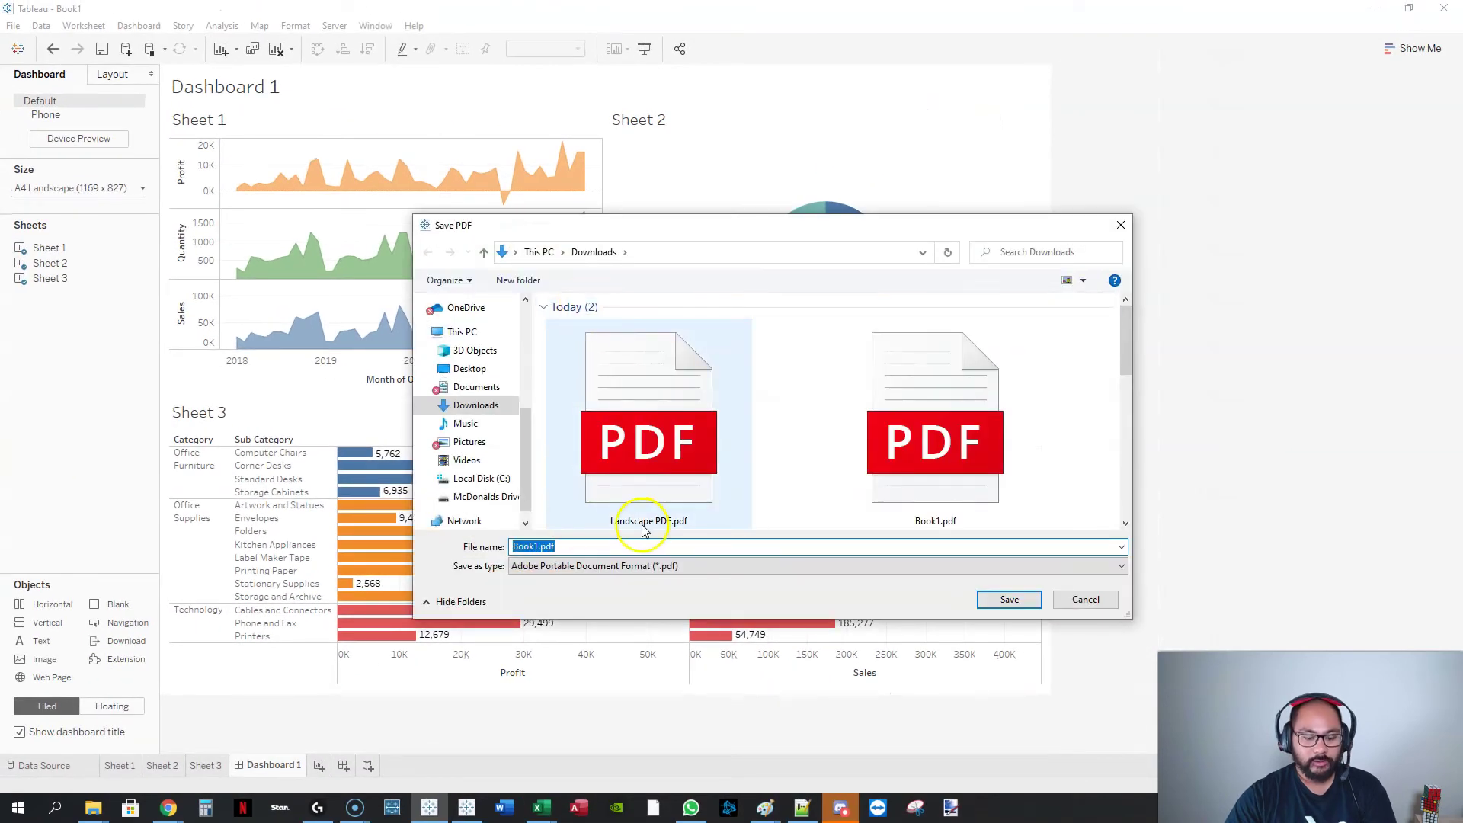
pyautogui.write('Landscape ')
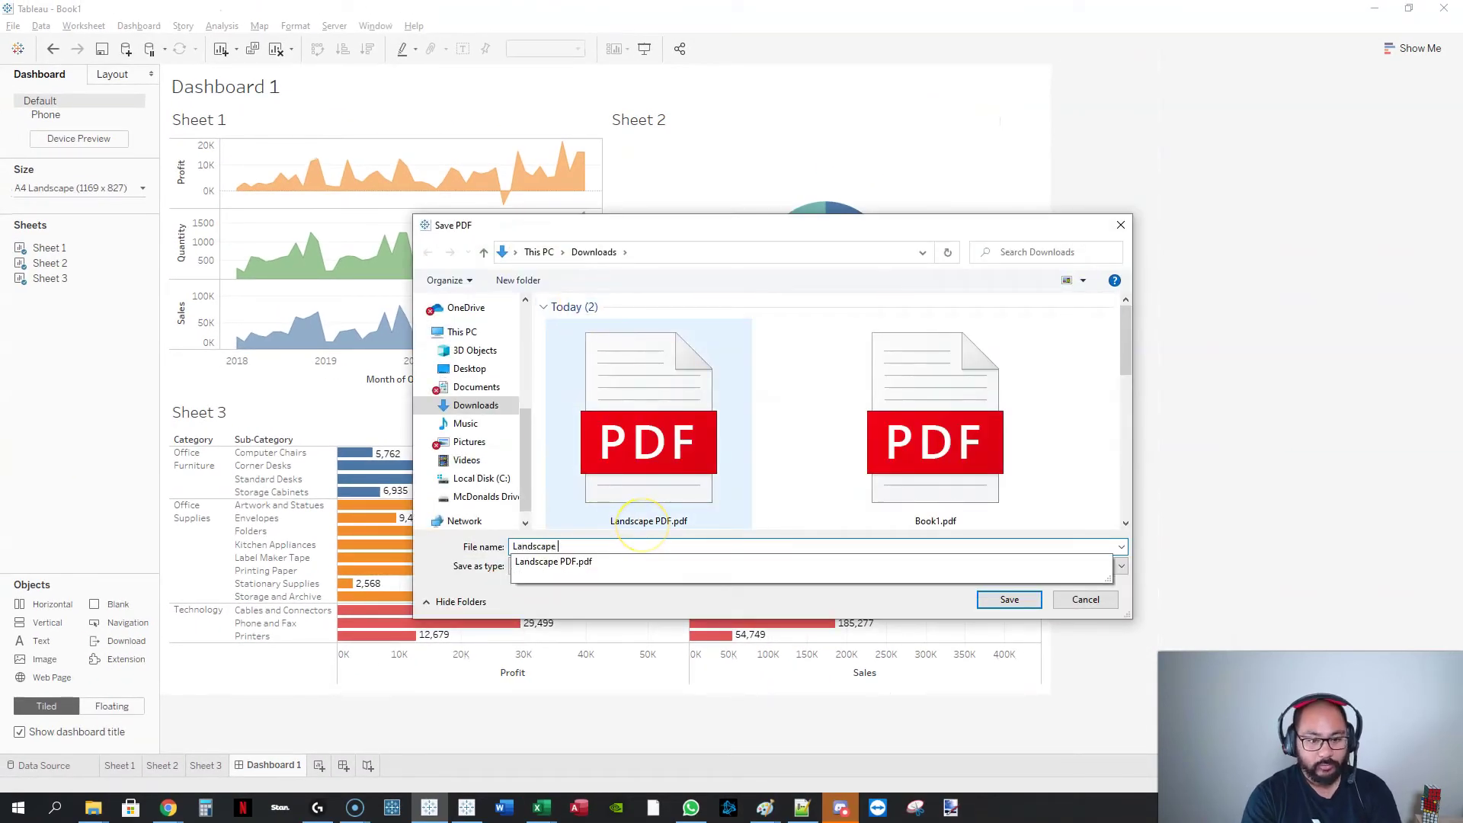
pyautogui.write('All')
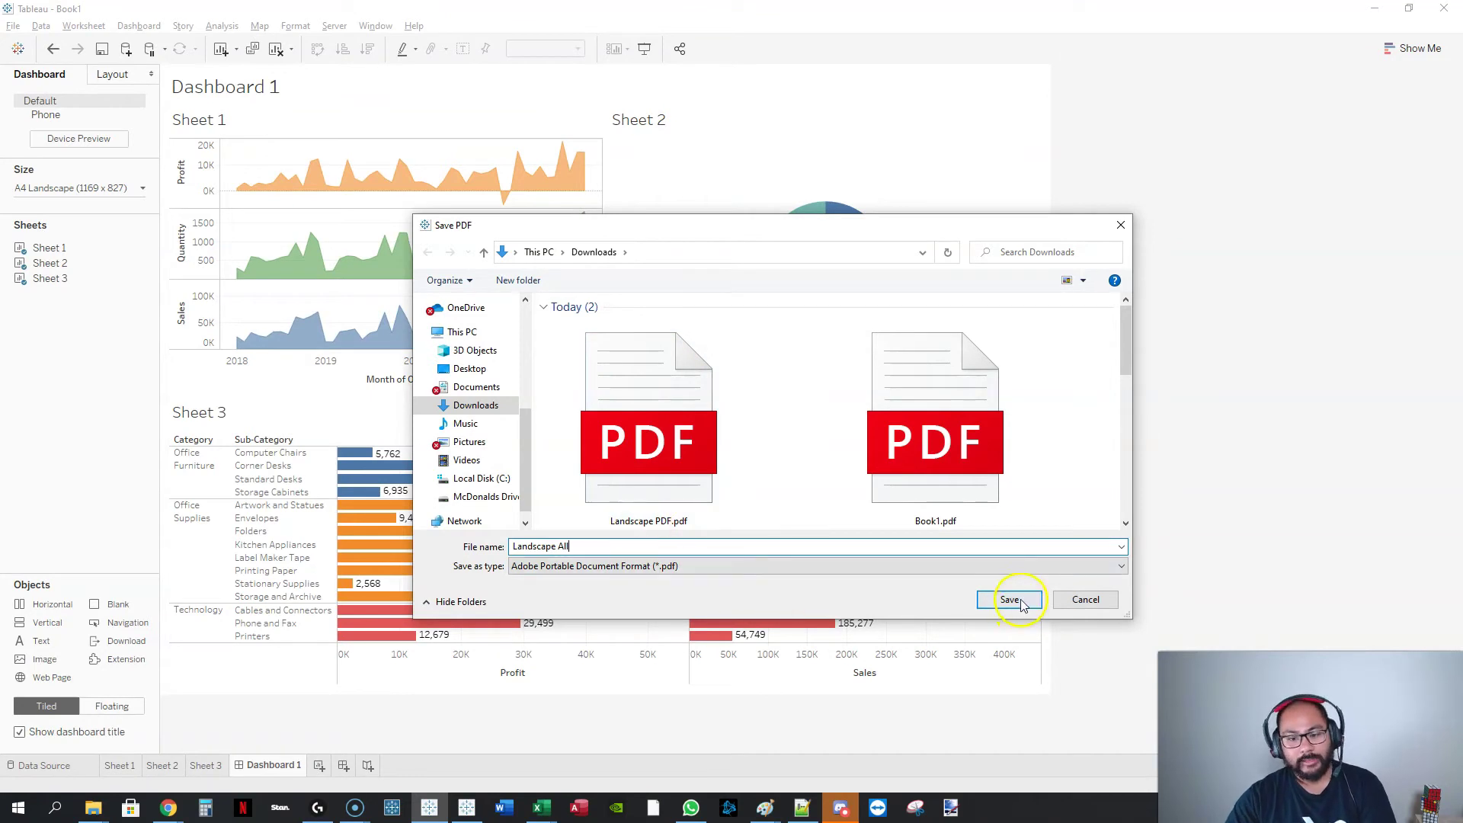
pyautogui.click(1010, 600)
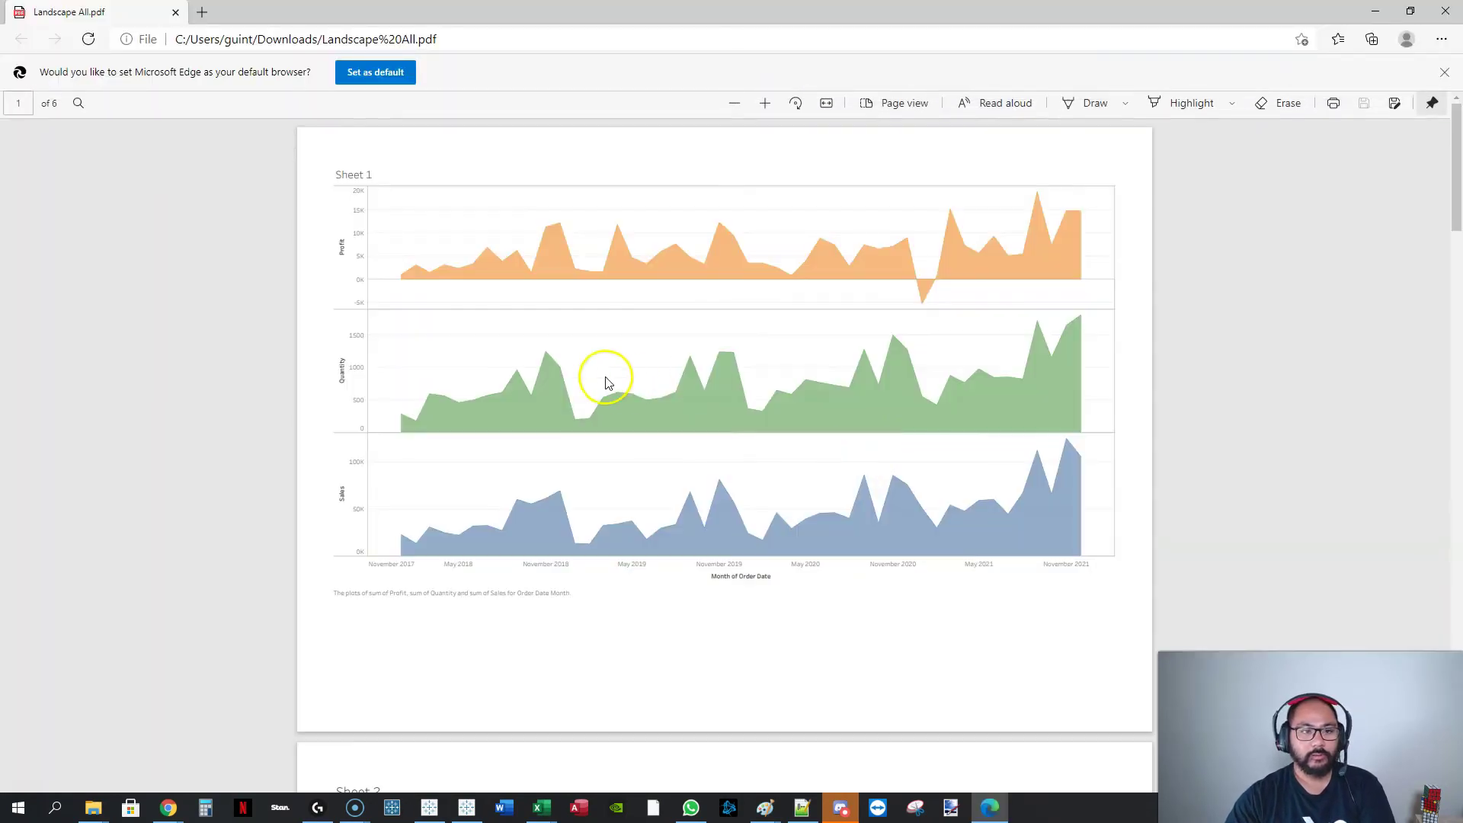
pyautogui.scroll(-3, 663, 381)
pyautogui.scroll(-3, 875, 399)
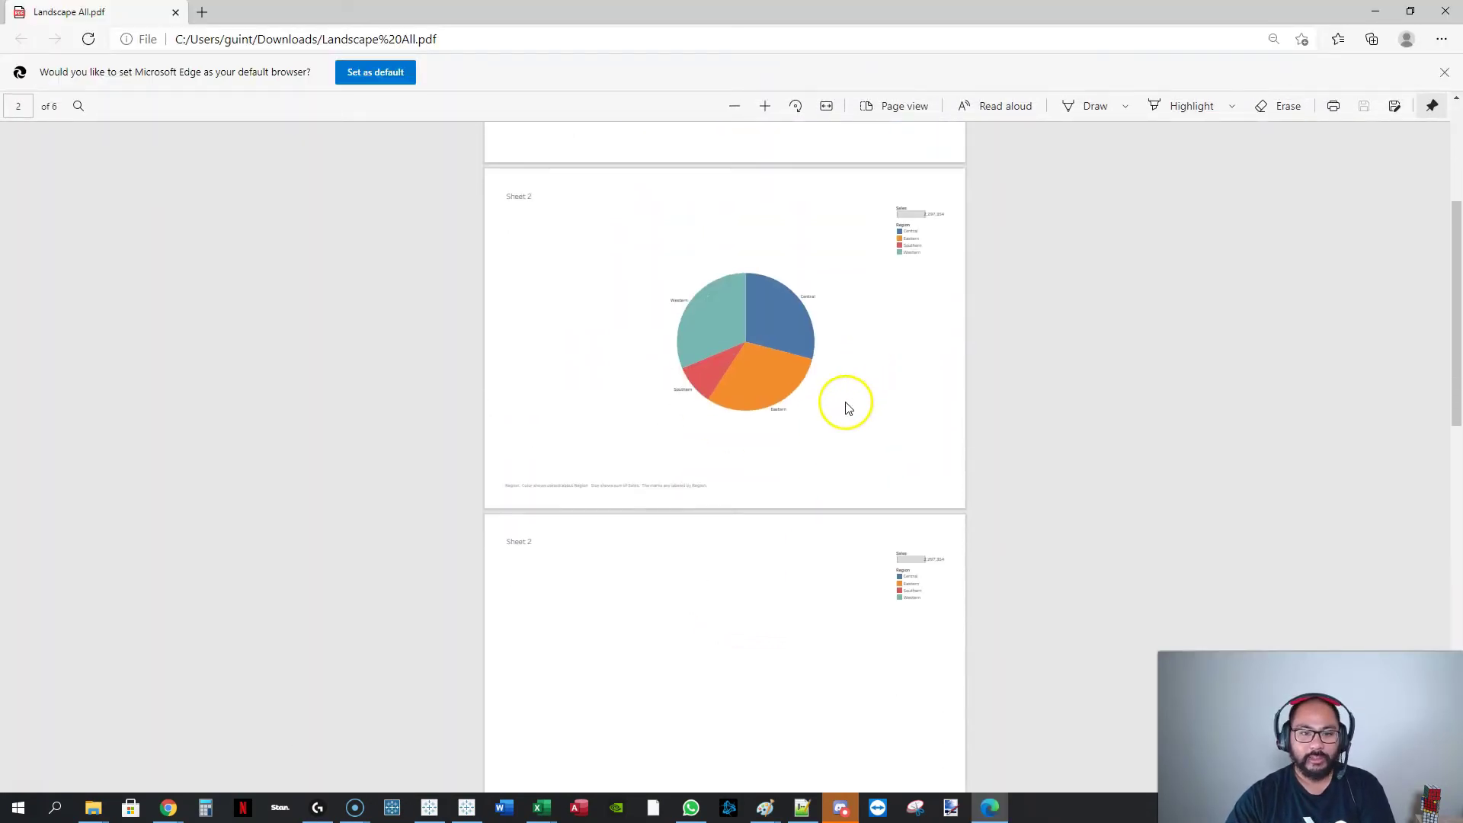
pyautogui.scroll(-3, 848, 408)
pyautogui.scroll(-5, 757, 408)
pyautogui.scroll(5, 823, 321)
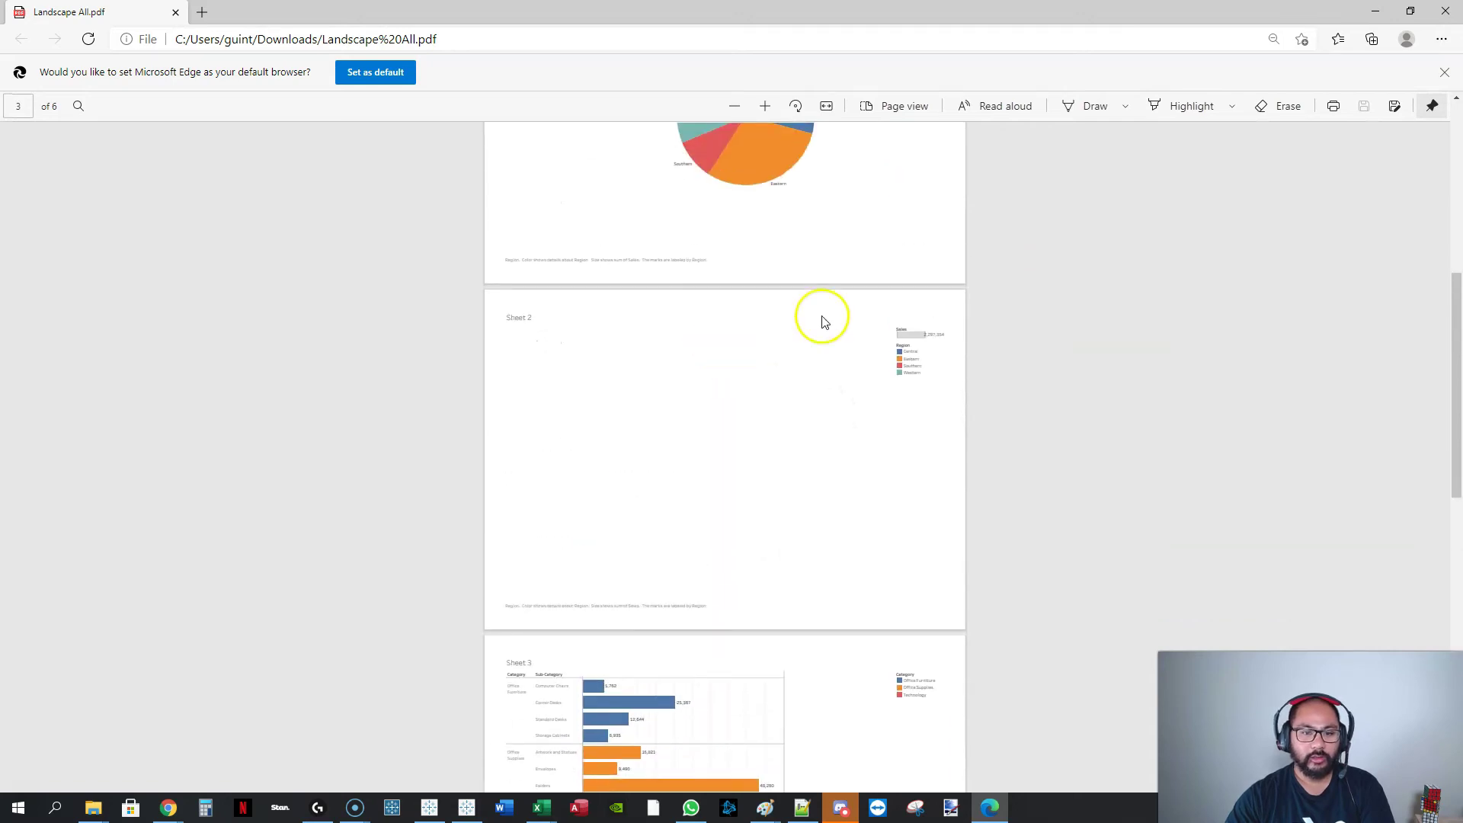
pyautogui.scroll(4, 729, 385)
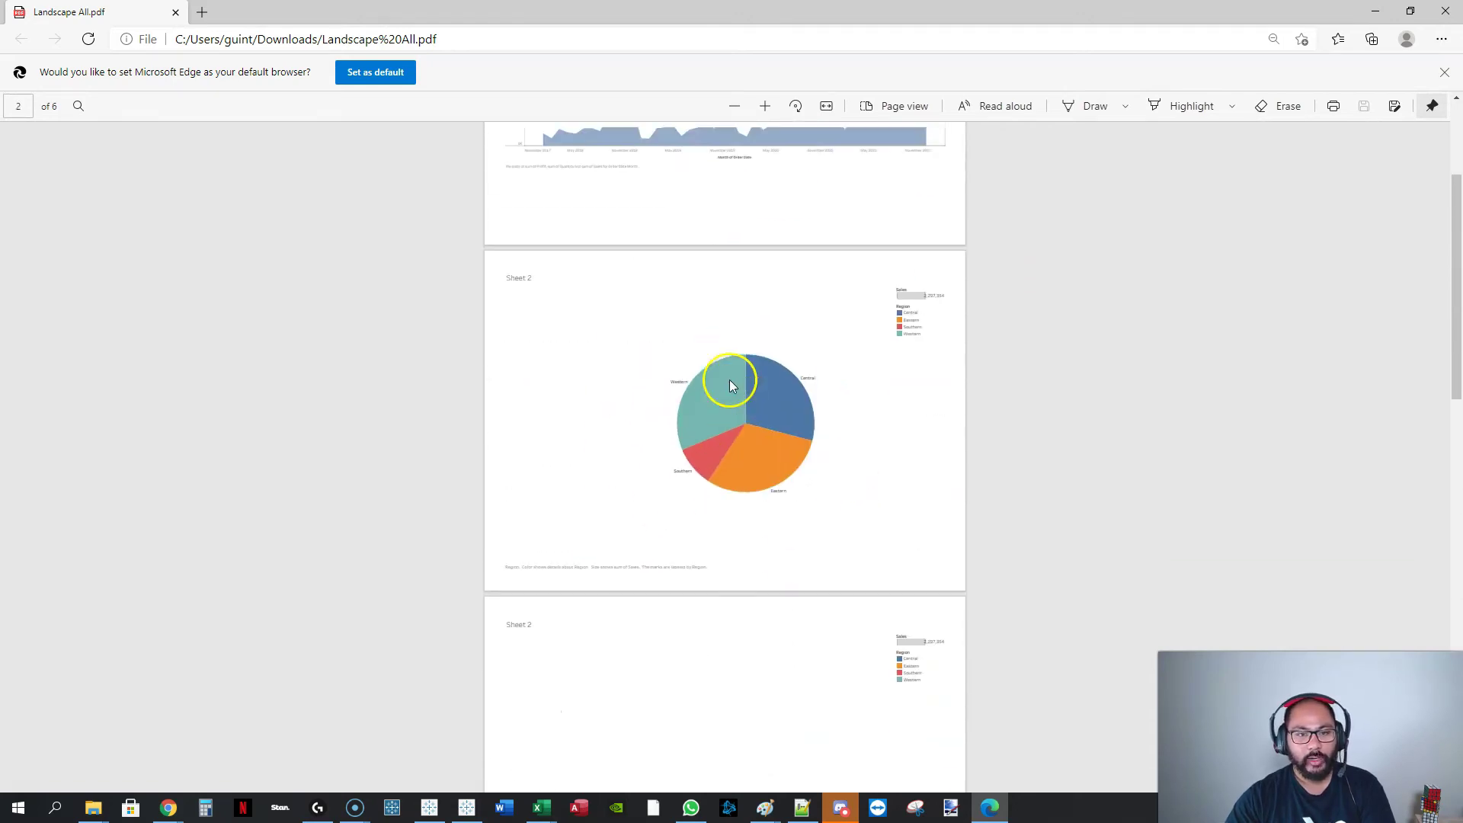
pyautogui.scroll(2, 730, 385)
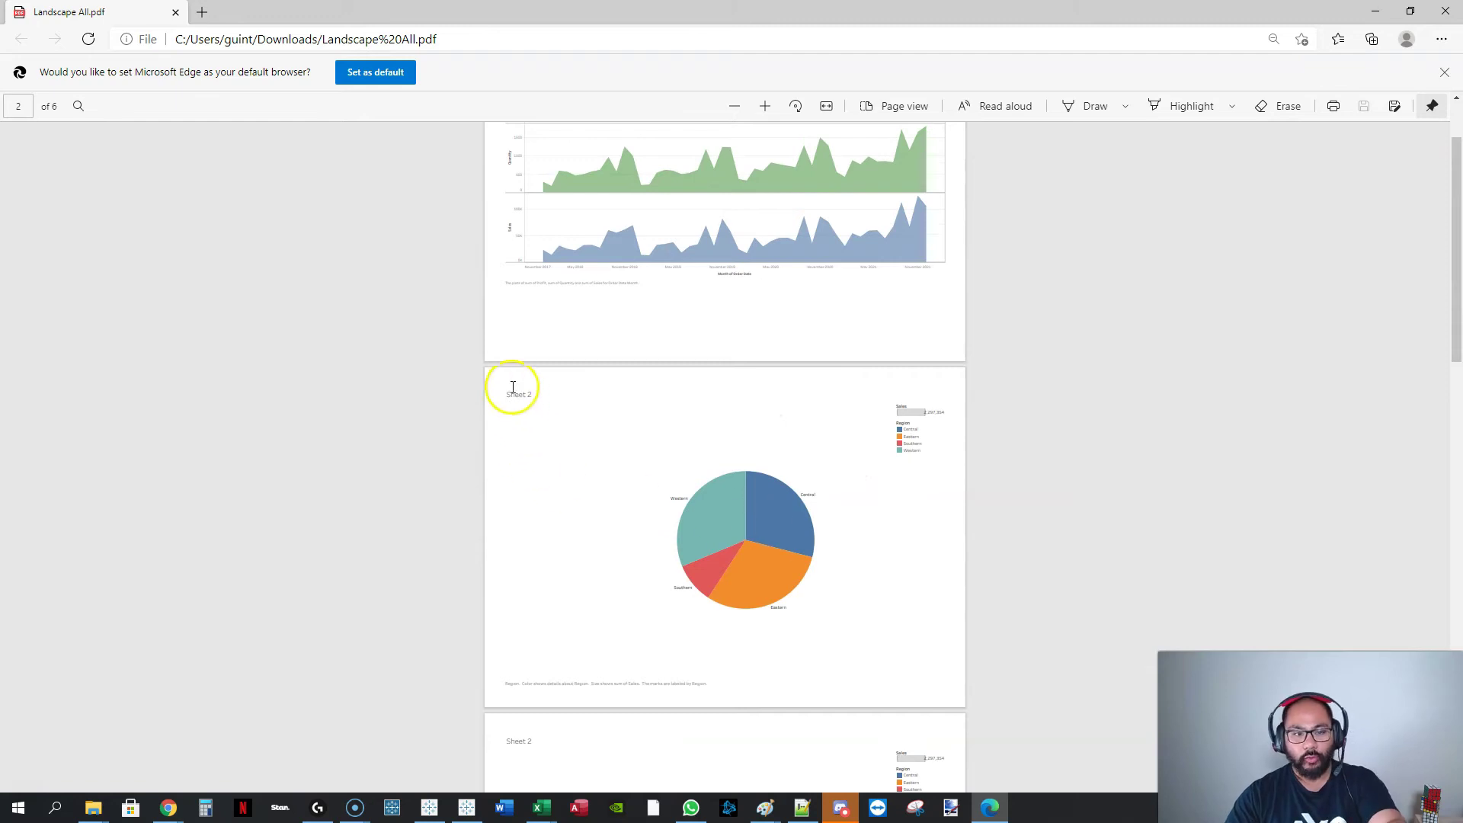
pyautogui.scroll(-12, 761, 559)
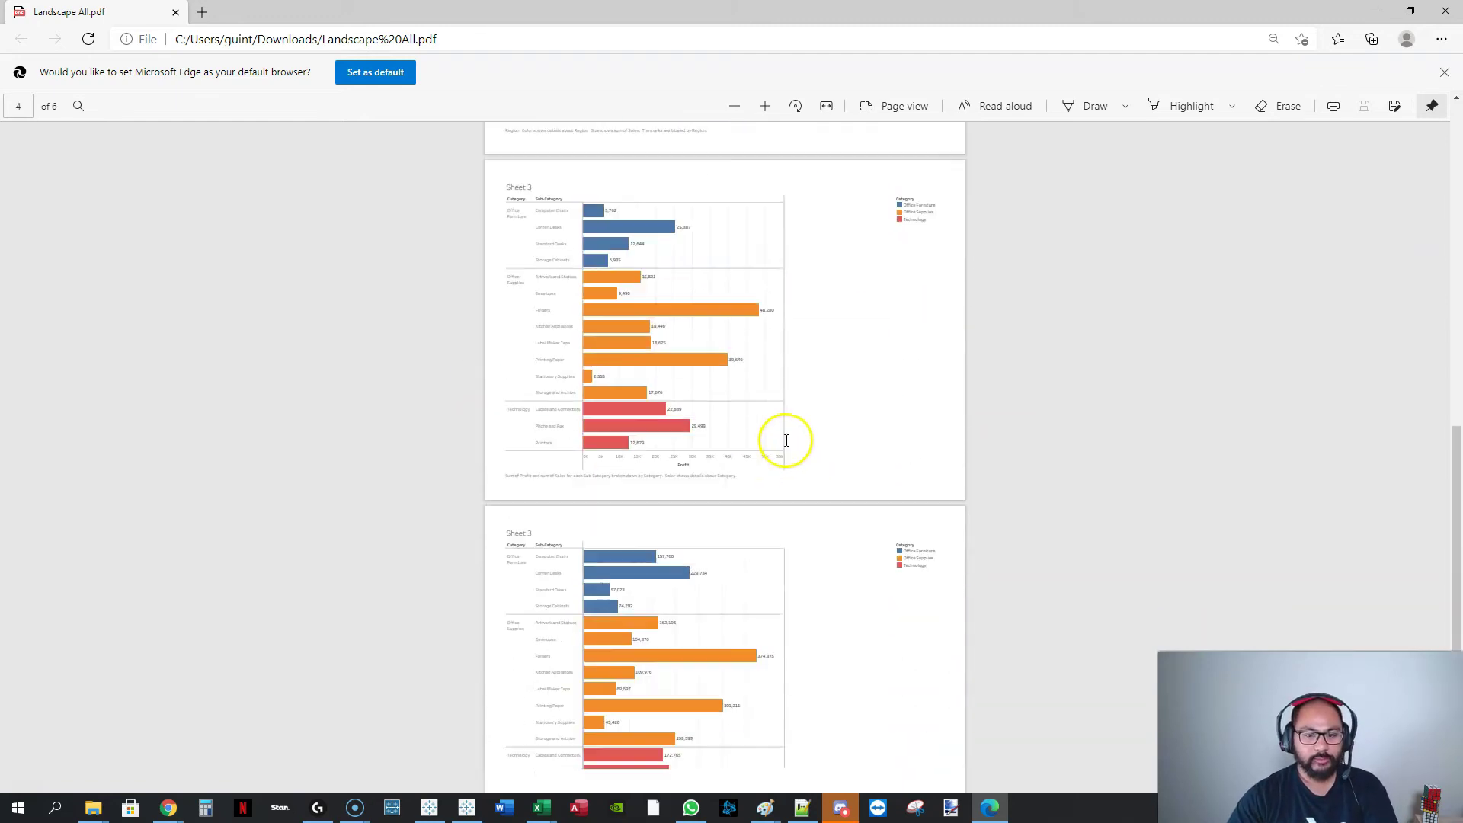
pyautogui.scroll(-2, 786, 440)
pyautogui.scroll(2, 735, 337)
pyautogui.scroll(-2, 793, 453)
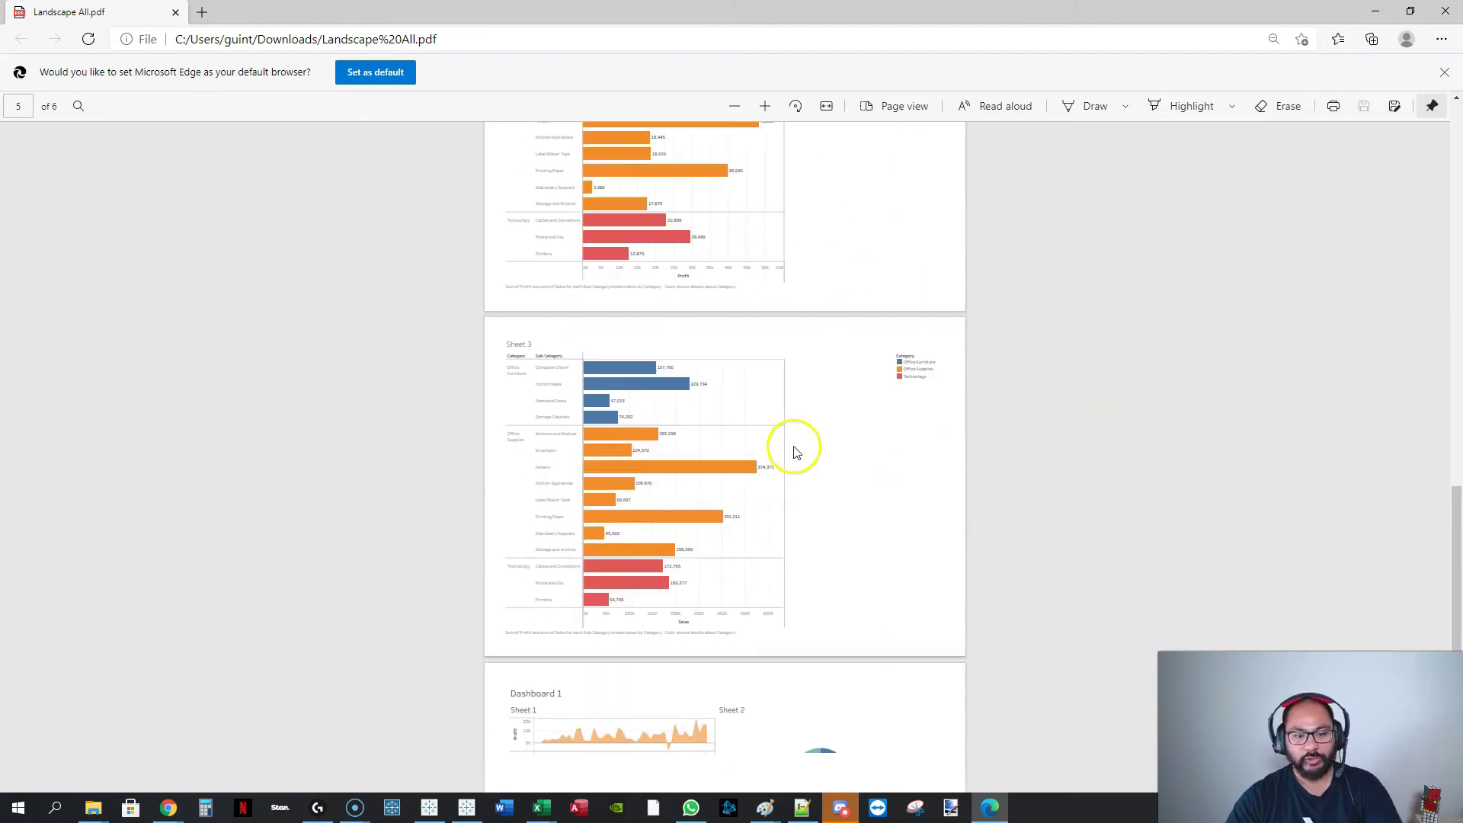
pyautogui.scroll(-1, 793, 453)
pyautogui.scroll(3, 823, 410)
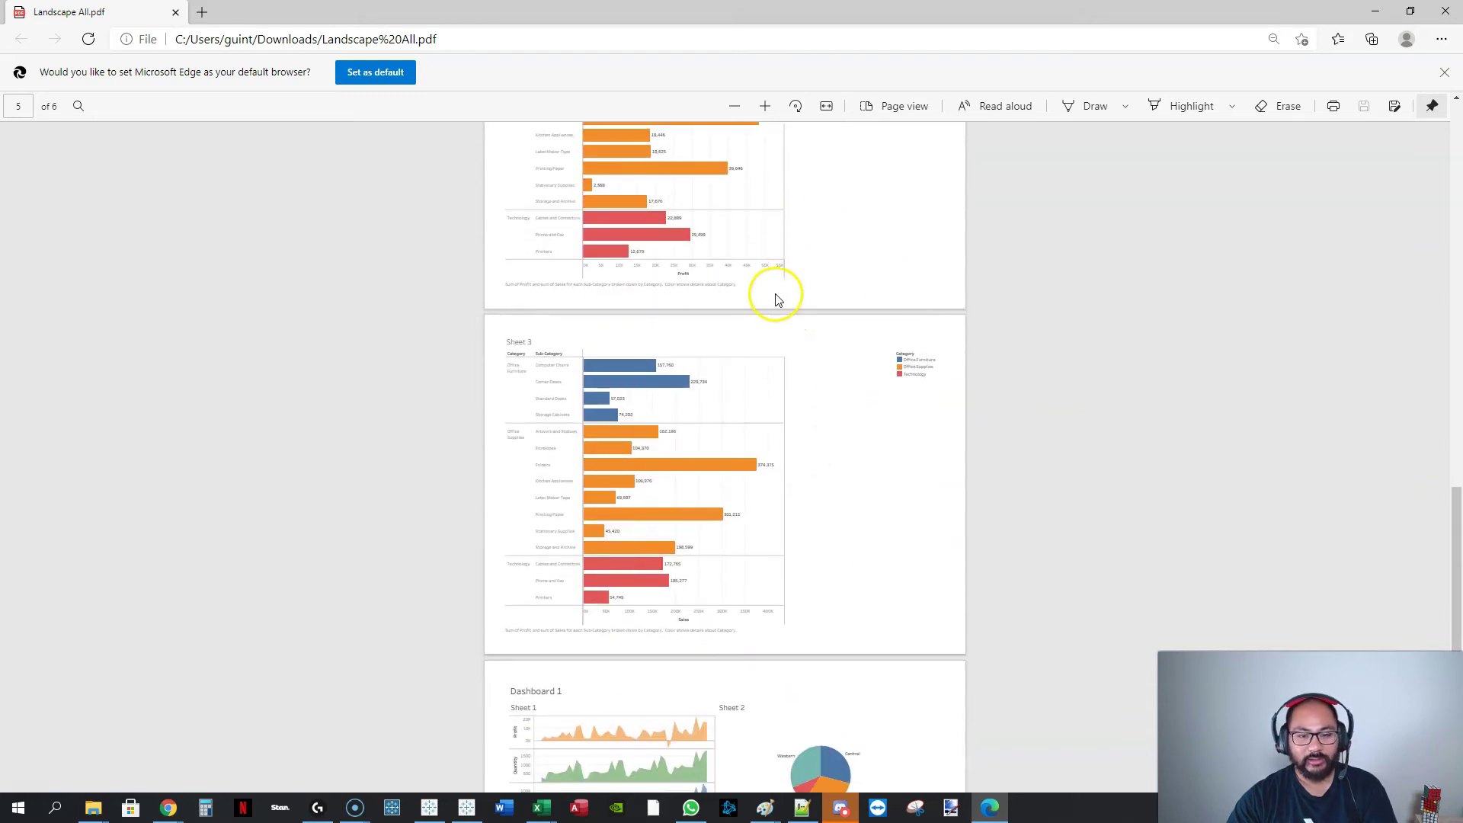
pyautogui.scroll(-3, 778, 292)
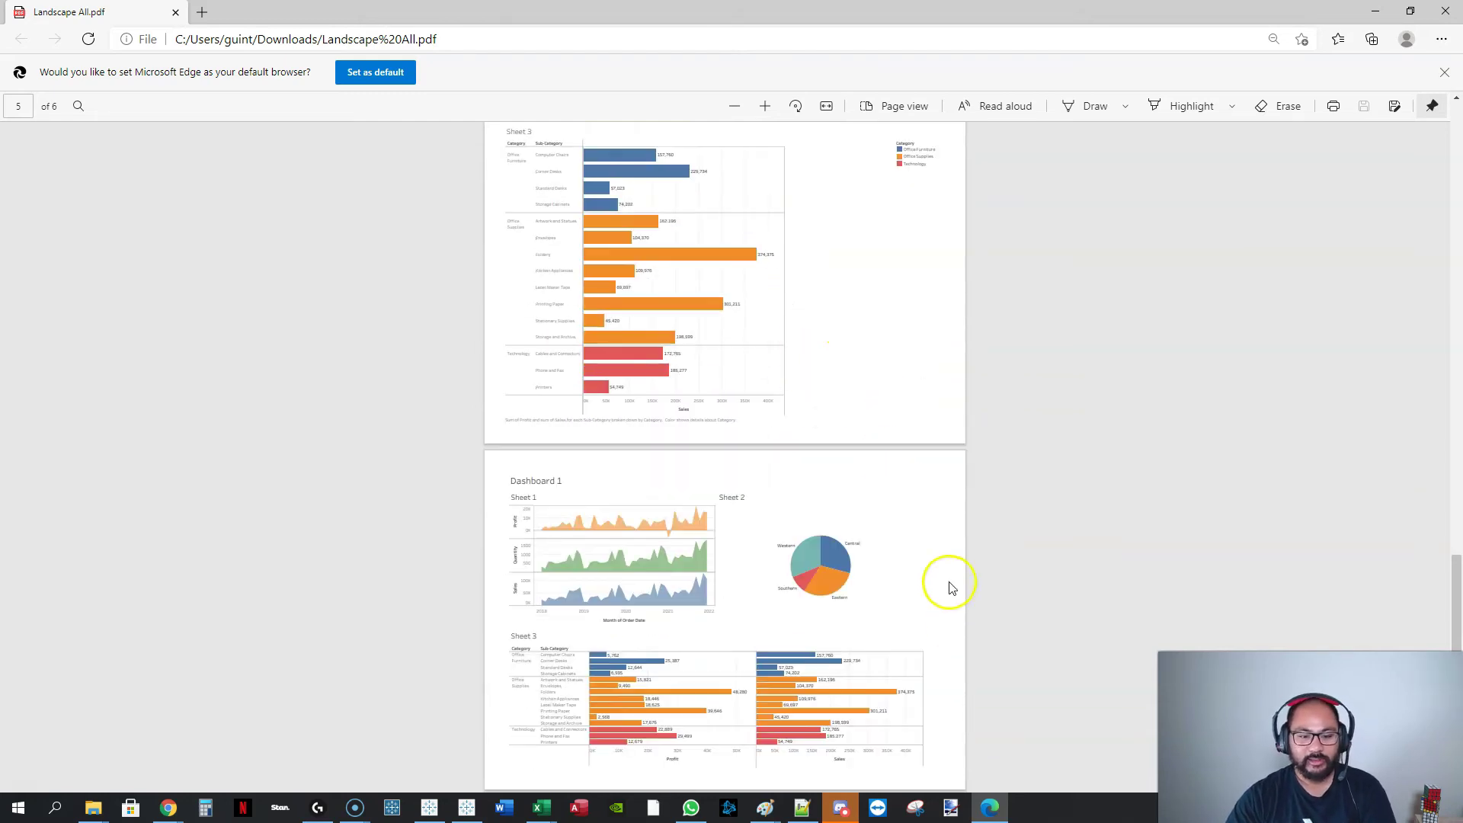
pyautogui.scroll(5, 747, 288)
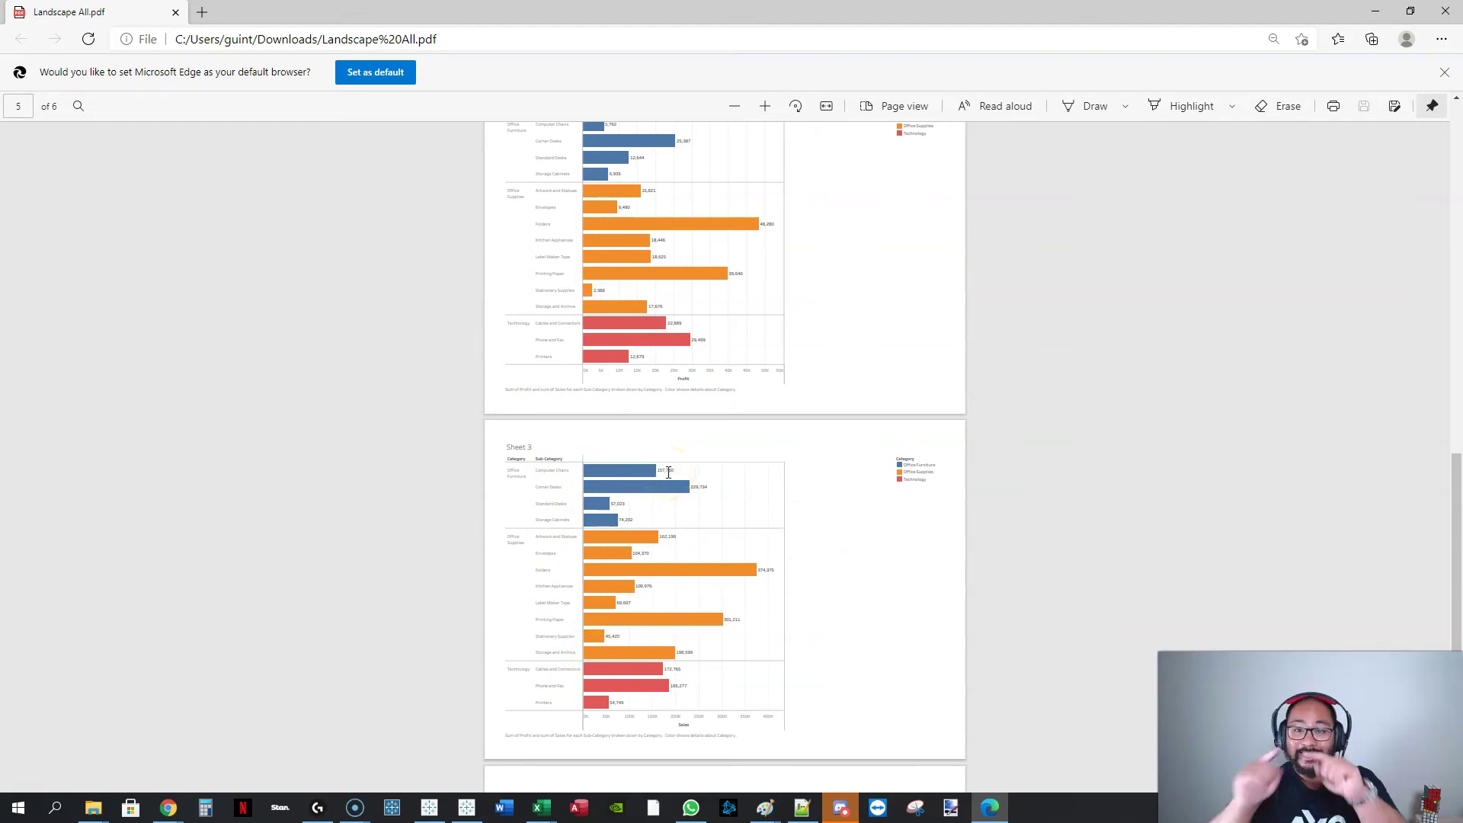
pyautogui.scroll(-4, 737, 490)
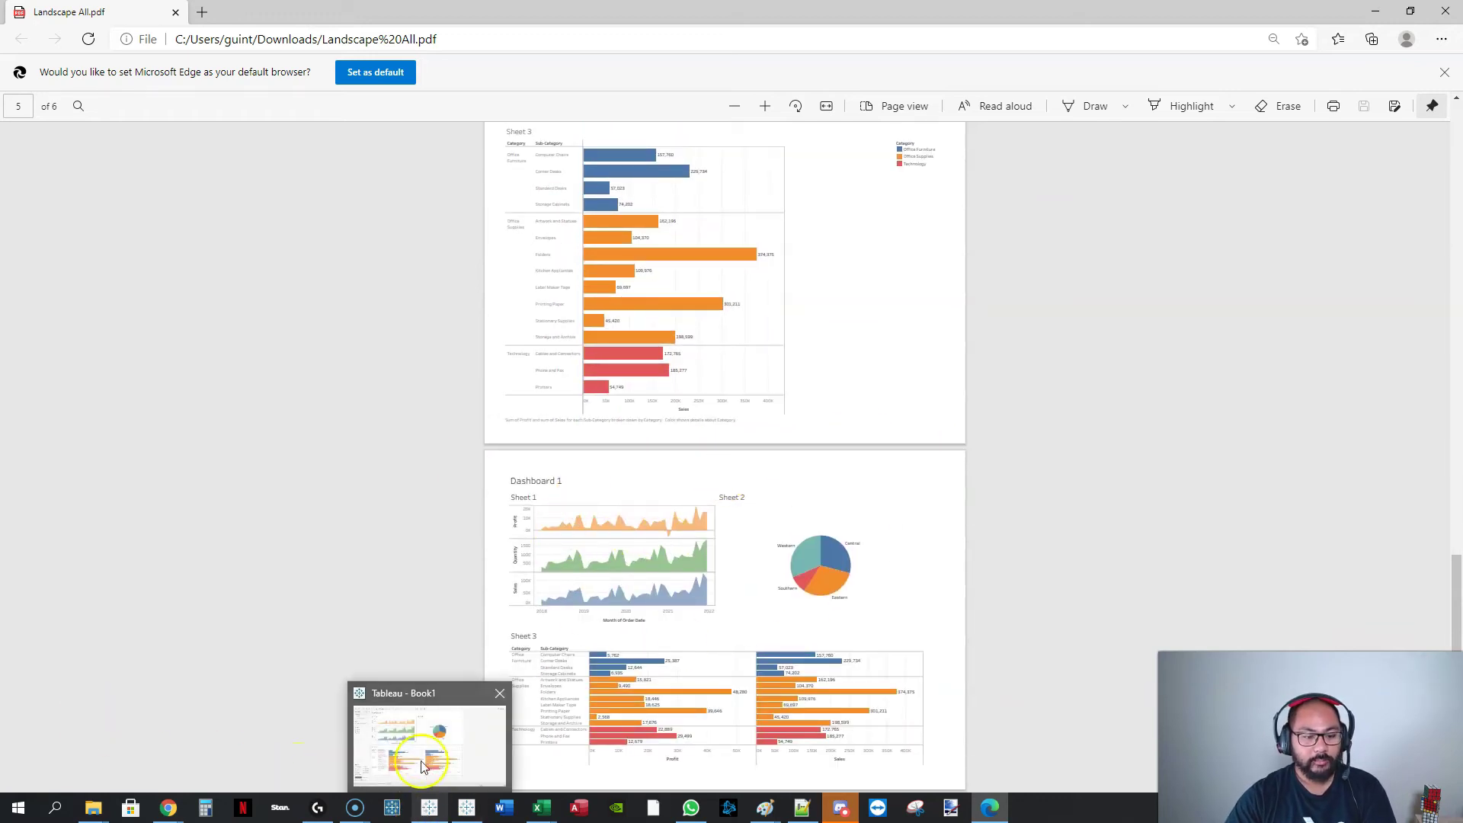
# Step: Back in Tableau, give Dashboard 1 a fixed size of 1069 × 827 px
pyautogui.click(429, 807)
pyautogui.click(1107, 446)
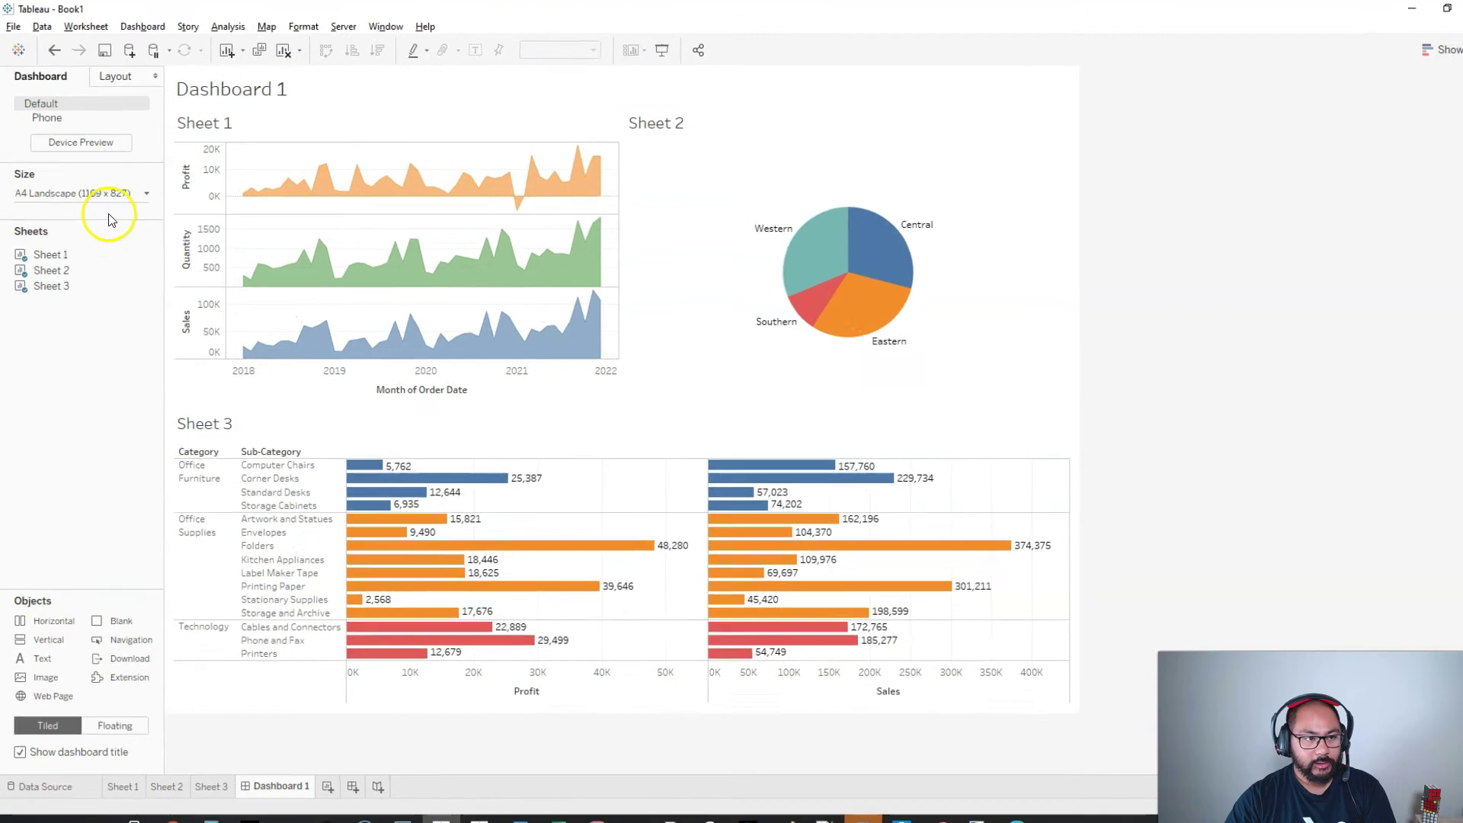
pyautogui.click(115, 187)
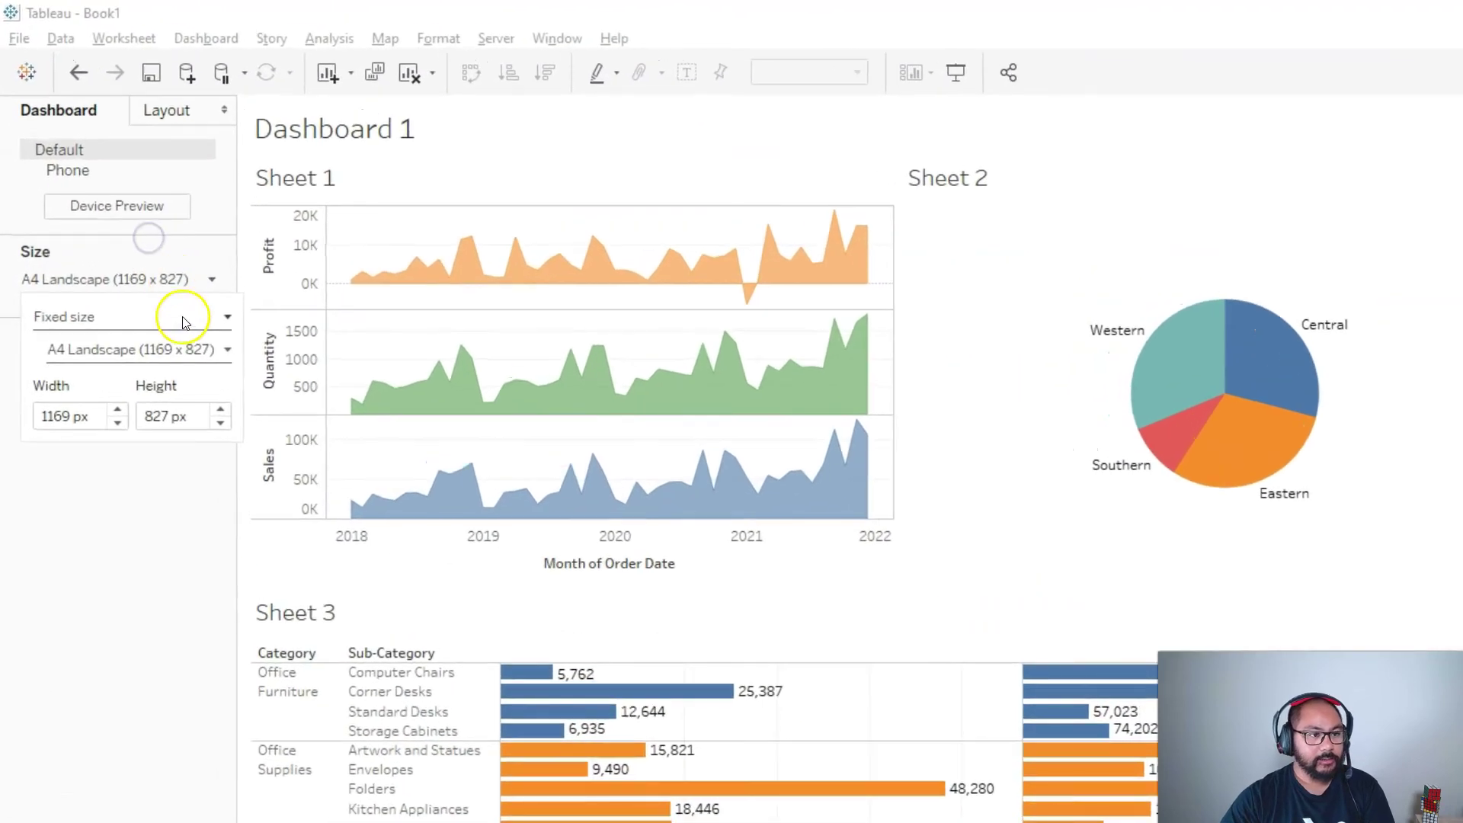
pyautogui.click(182, 322)
pyautogui.click(150, 314)
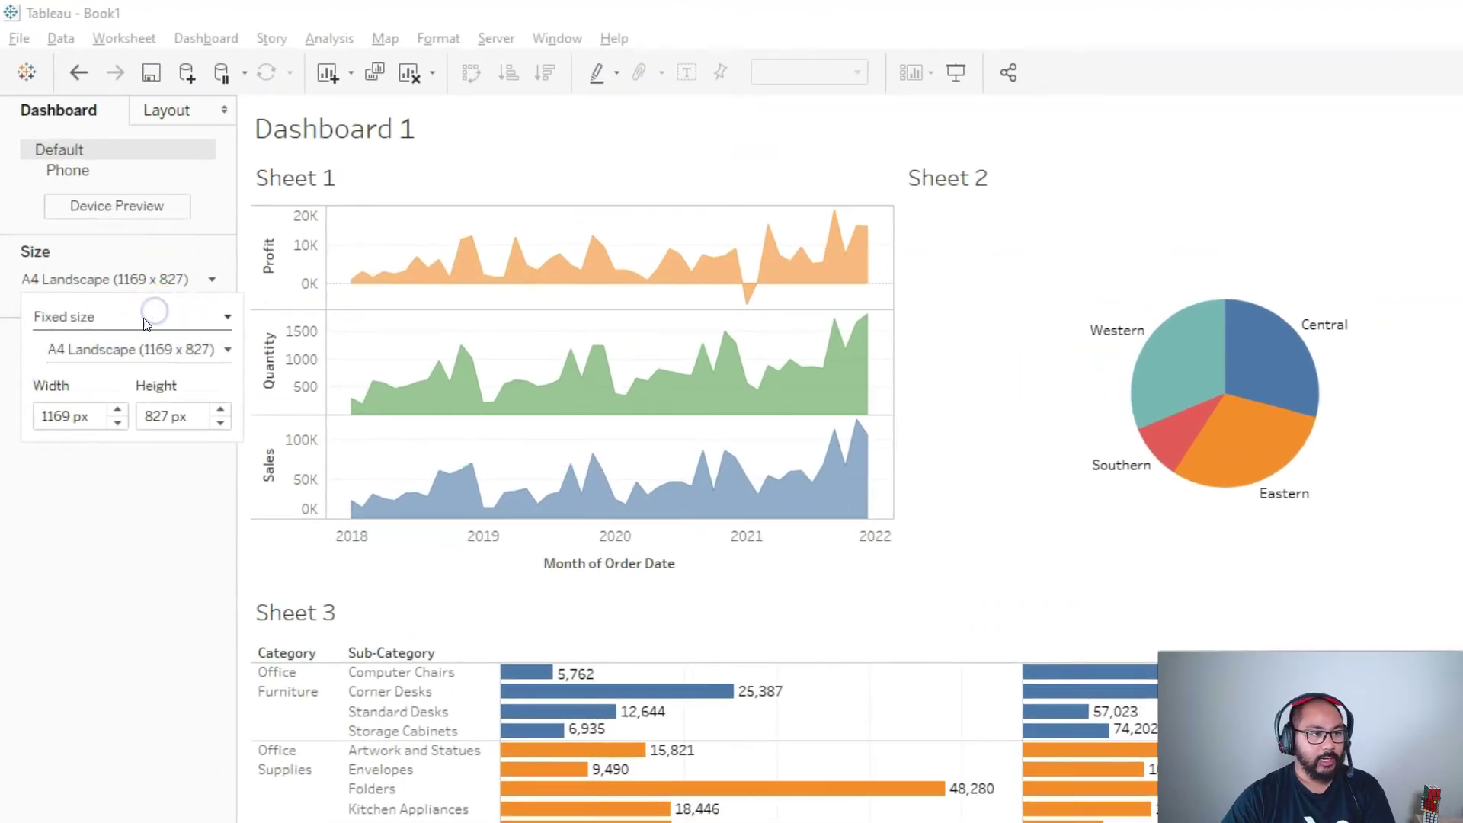
pyautogui.click(117, 422)
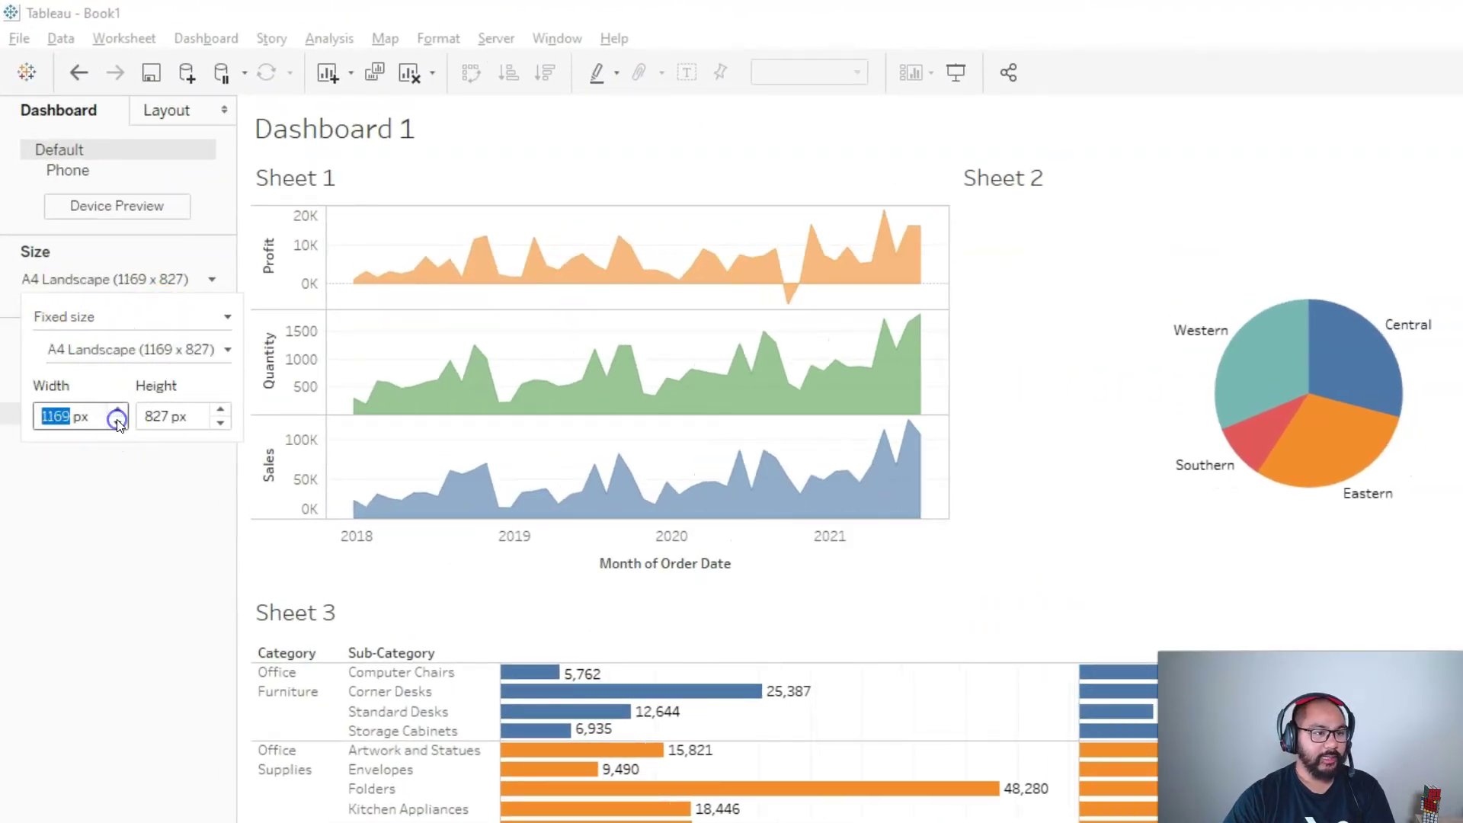
pyautogui.click(219, 410)
pyautogui.click(219, 409)
pyautogui.click(220, 421)
pyautogui.click(220, 421)
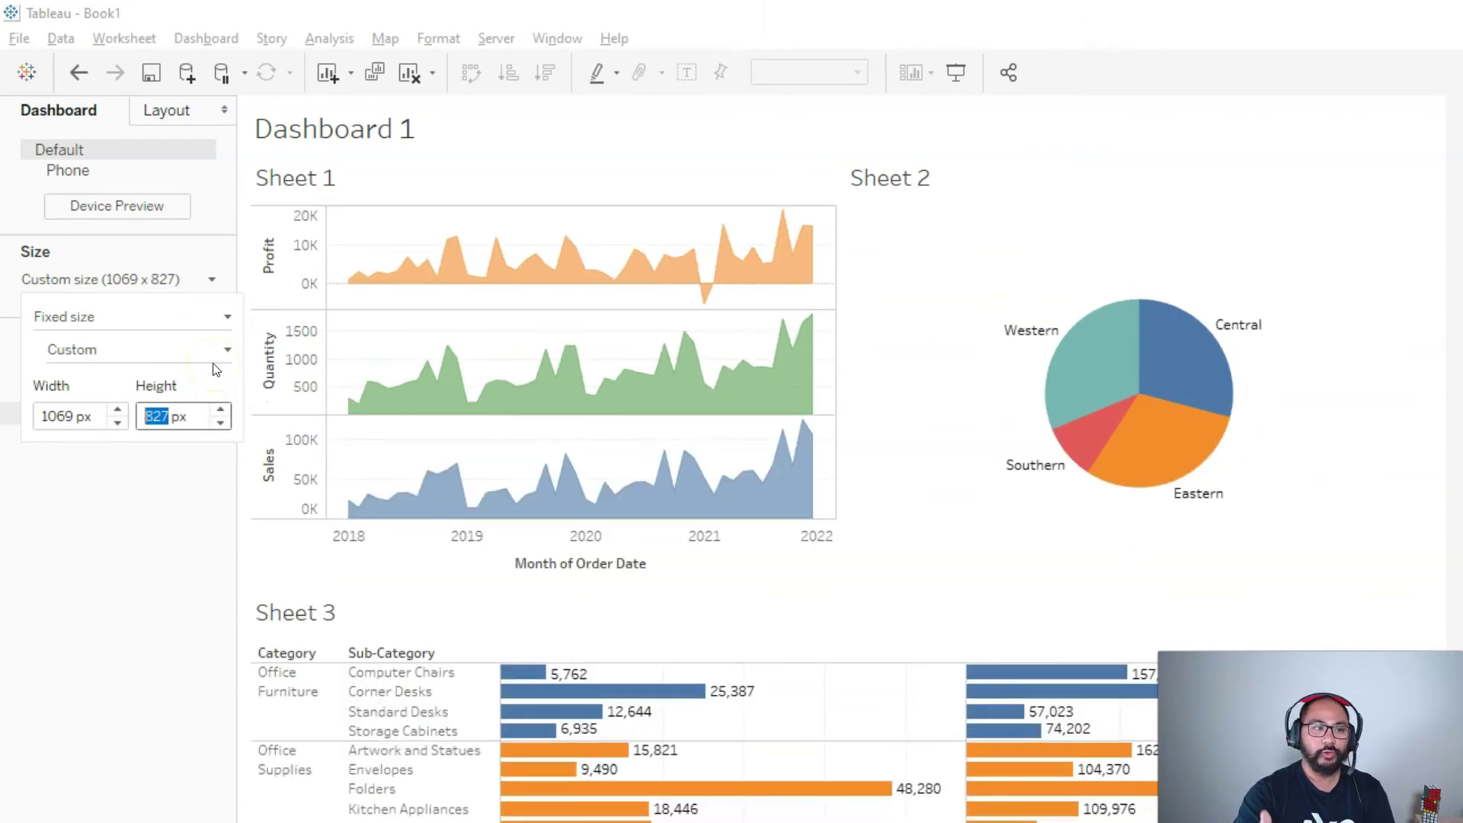
pyautogui.click(218, 355)
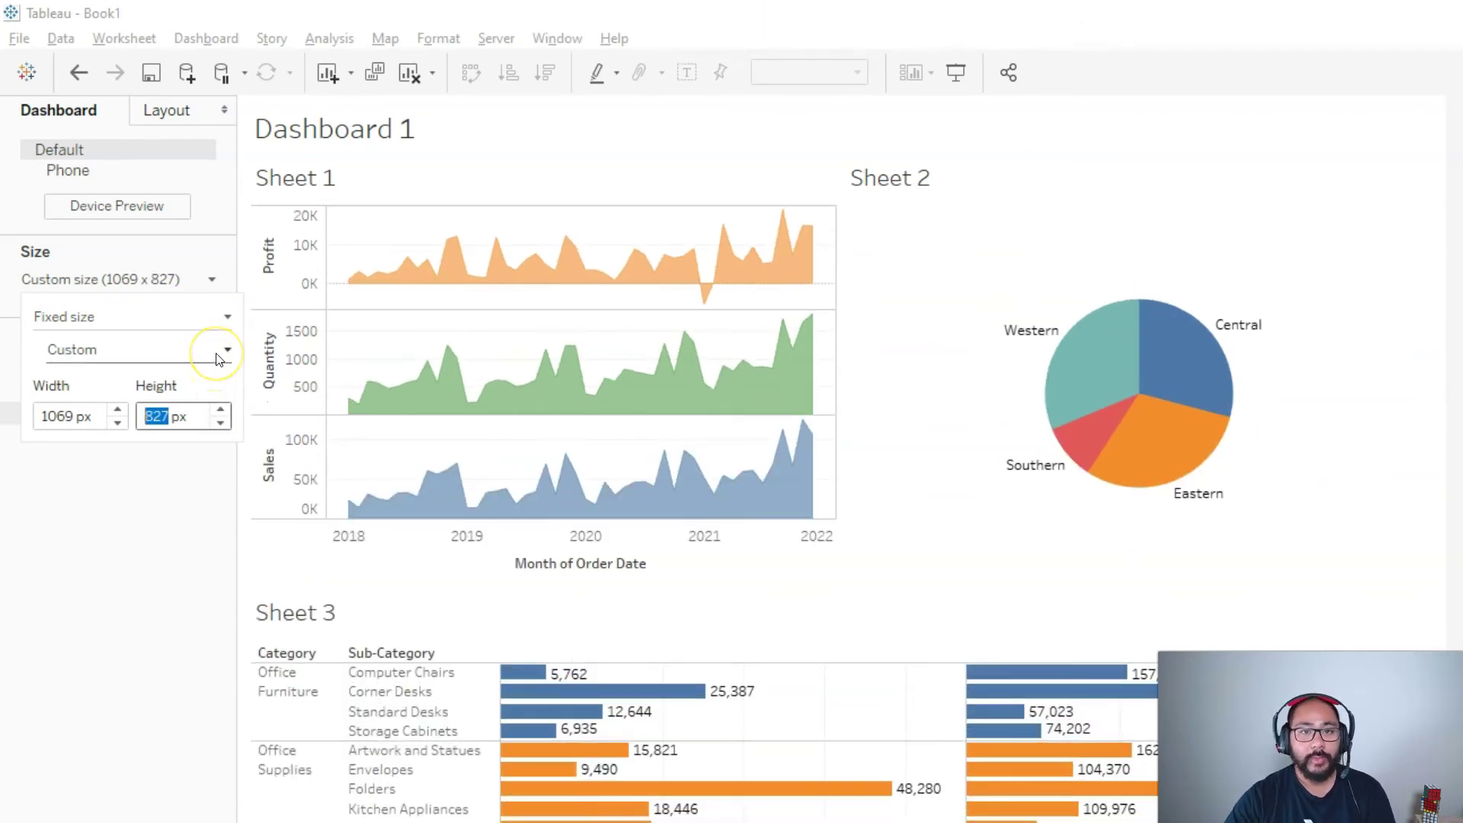
# Step: Pick the A4 Landscape preset (1169 × 827 px) from the dashboard size list
pyautogui.click(220, 355)
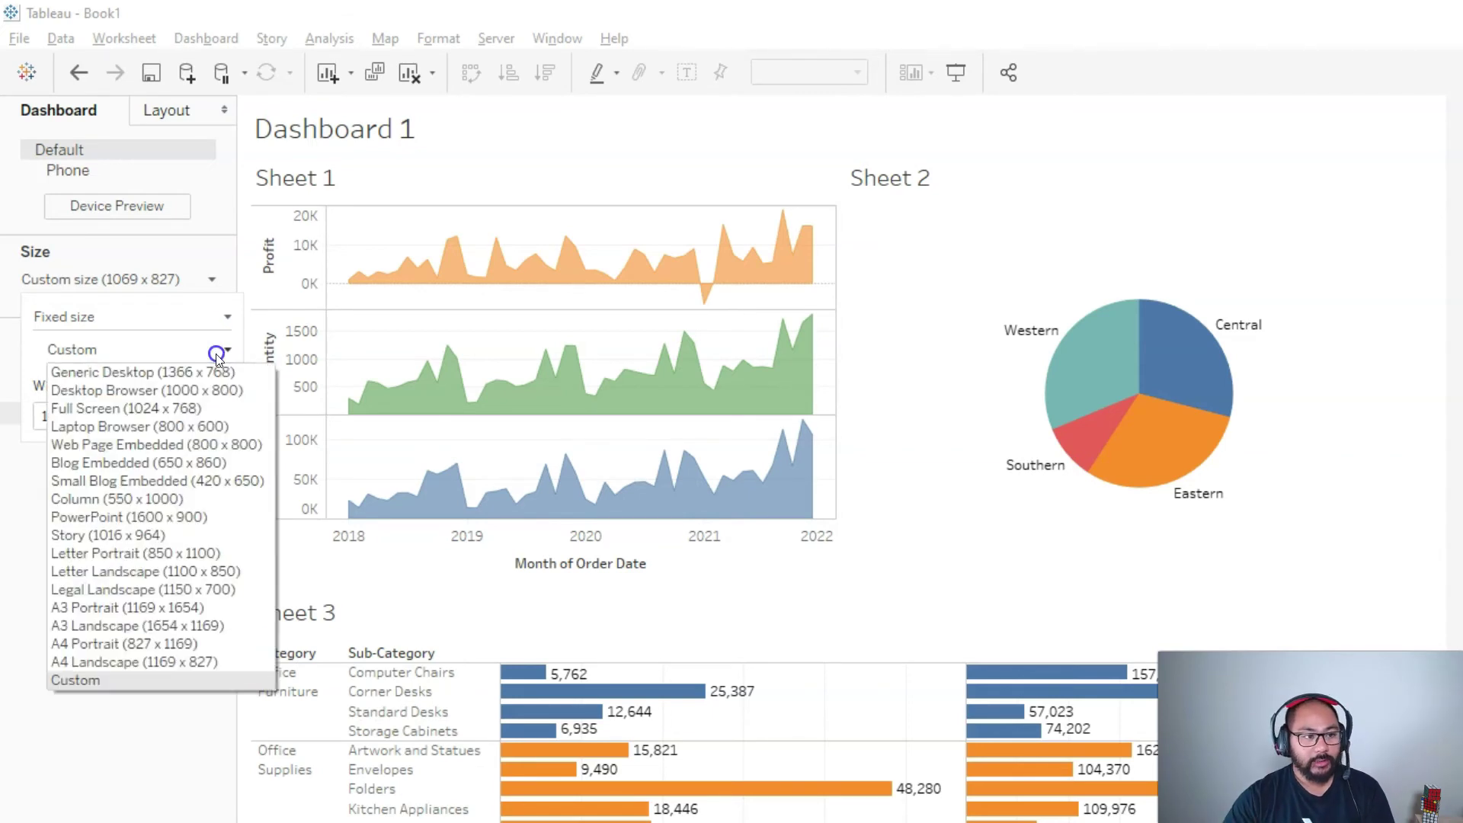
pyautogui.click(173, 352)
pyautogui.click(172, 352)
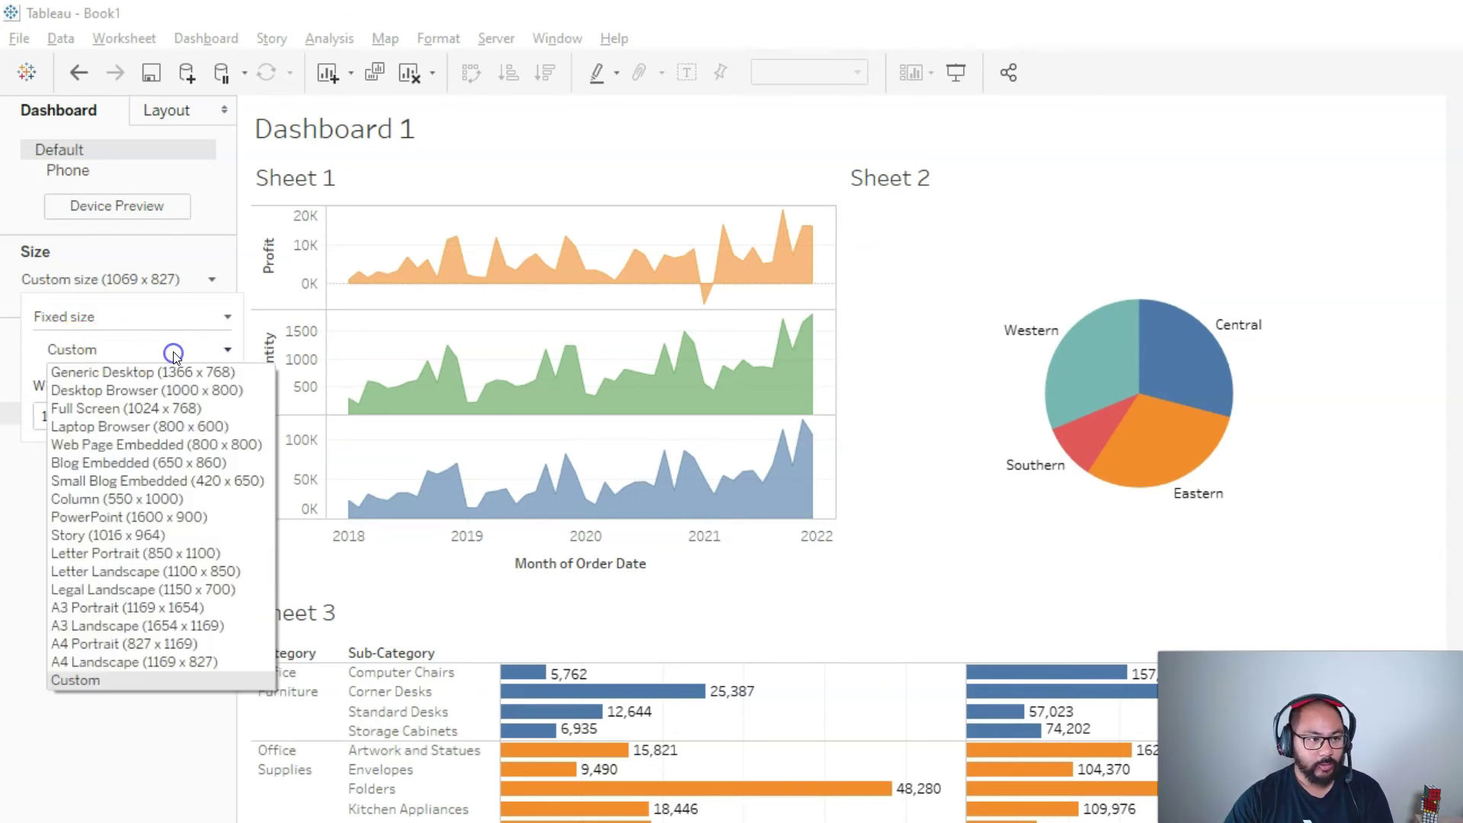
pyautogui.click(190, 586)
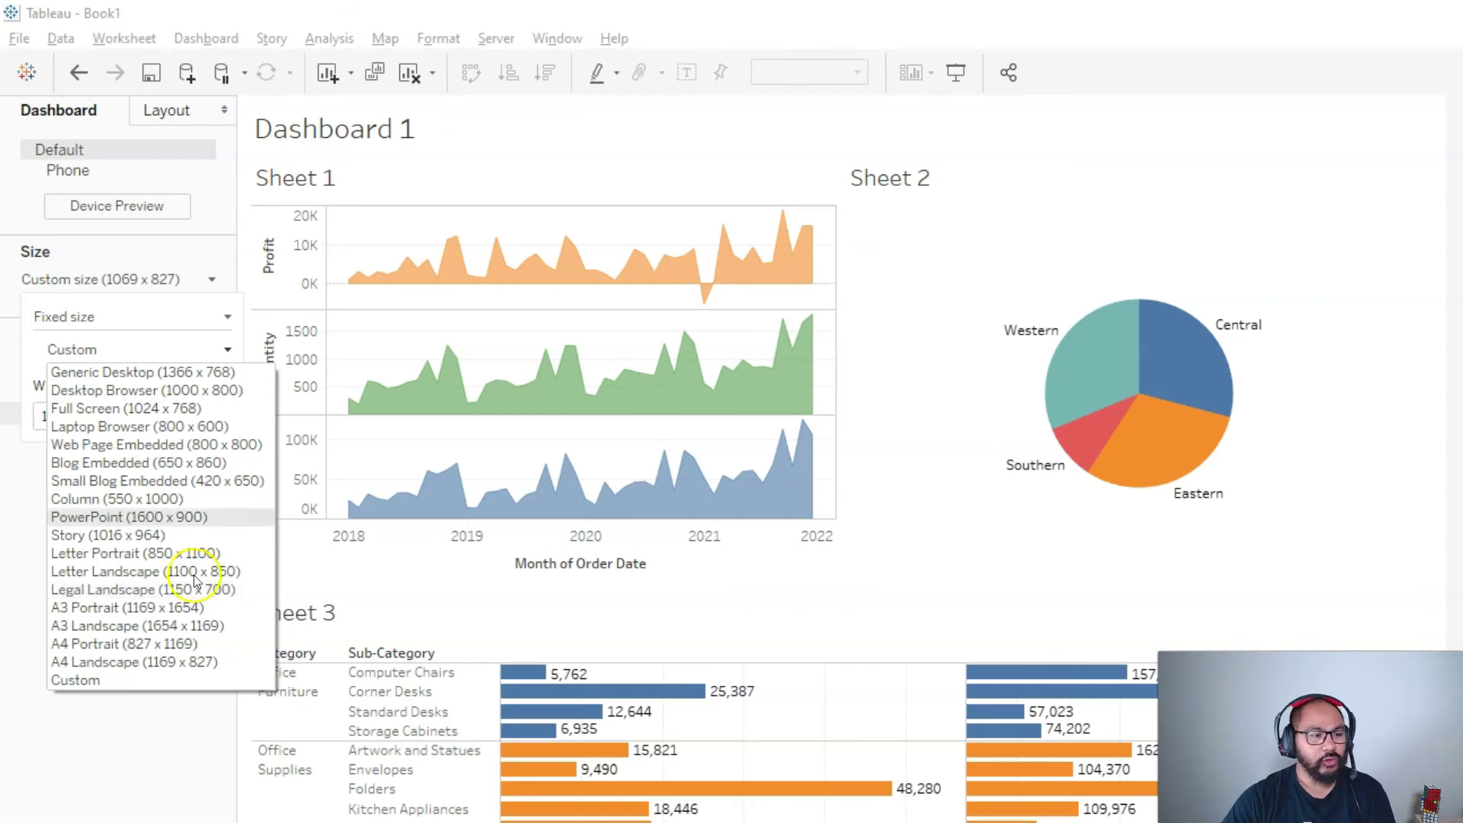
pyautogui.click(157, 662)
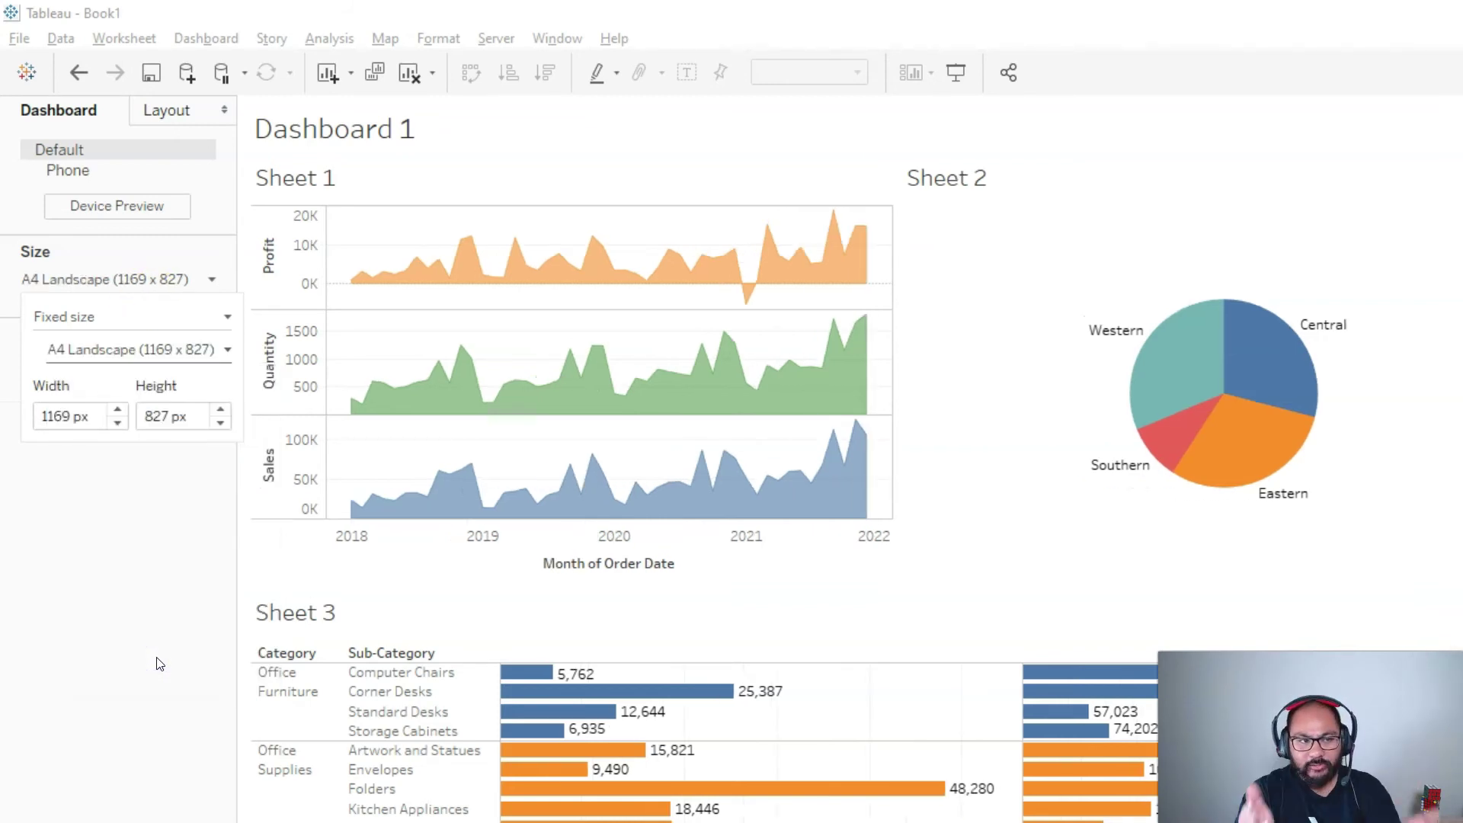
# Step: Print only the active sheet on A4 landscape, overwriting Book1.pdf in Downloads
pyautogui.click(92, 603)
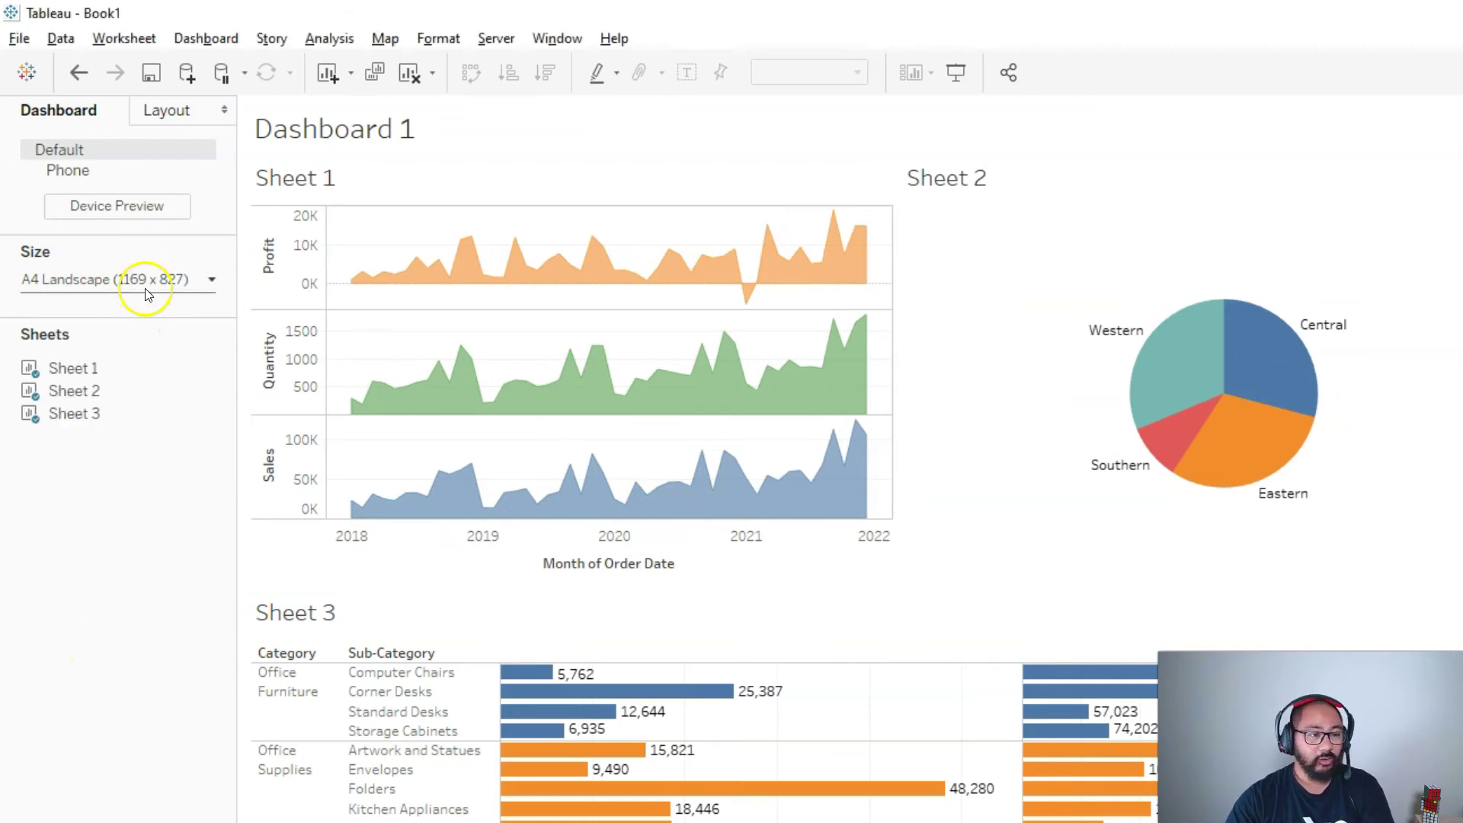
pyautogui.click(19, 38)
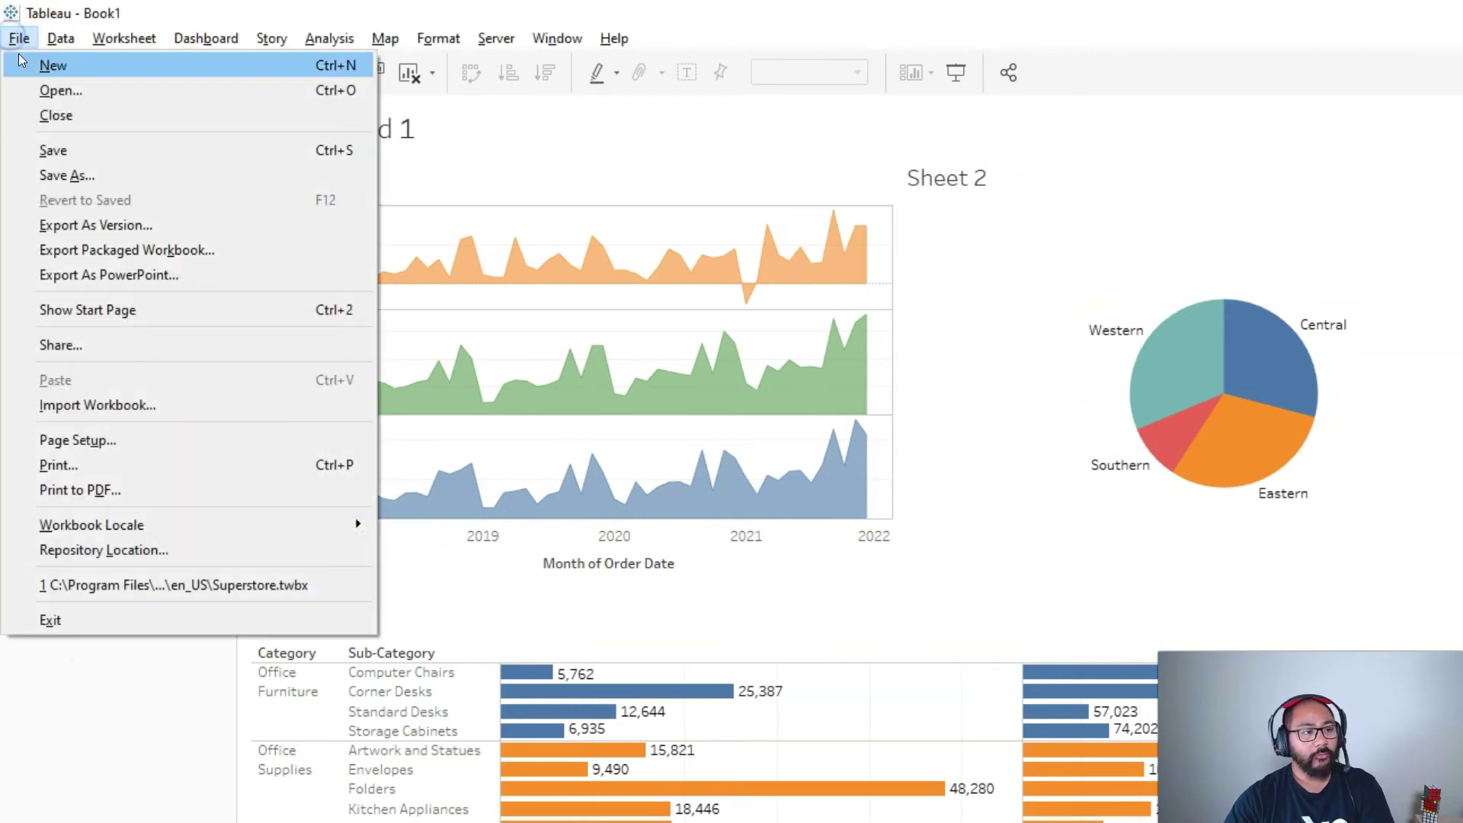
pyautogui.click(81, 490)
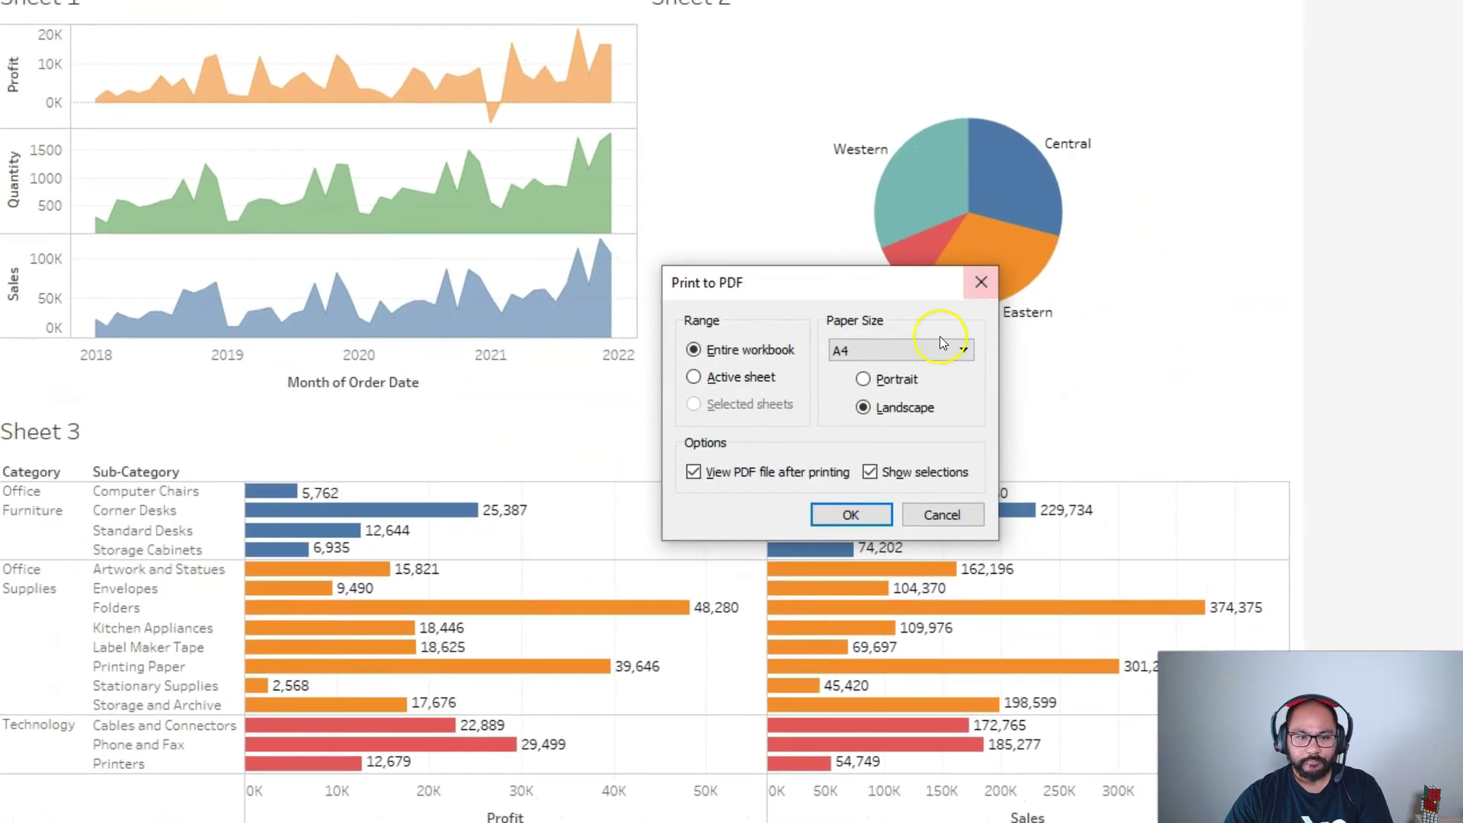
pyautogui.click(730, 377)
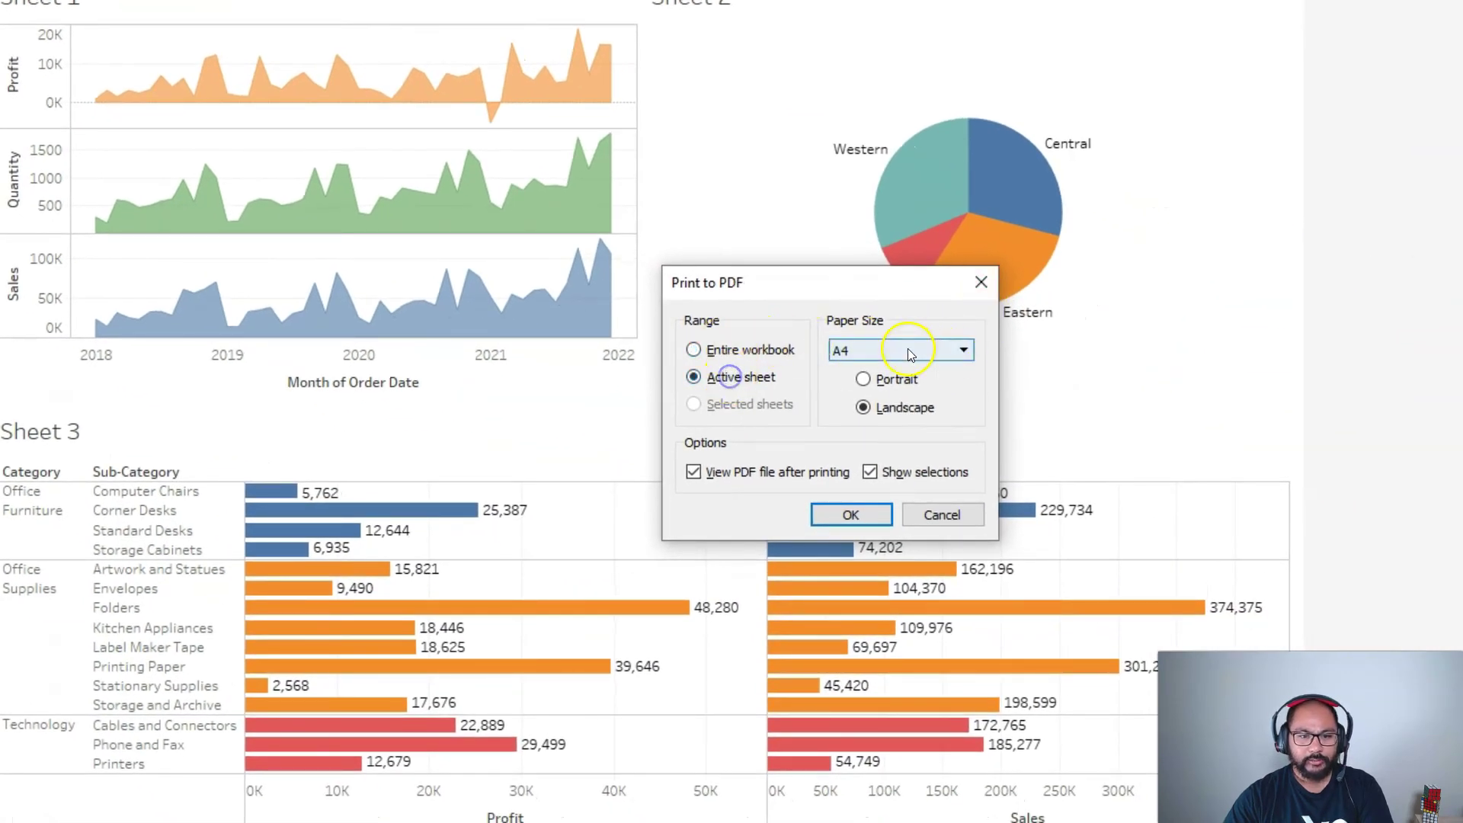
pyautogui.click(873, 416)
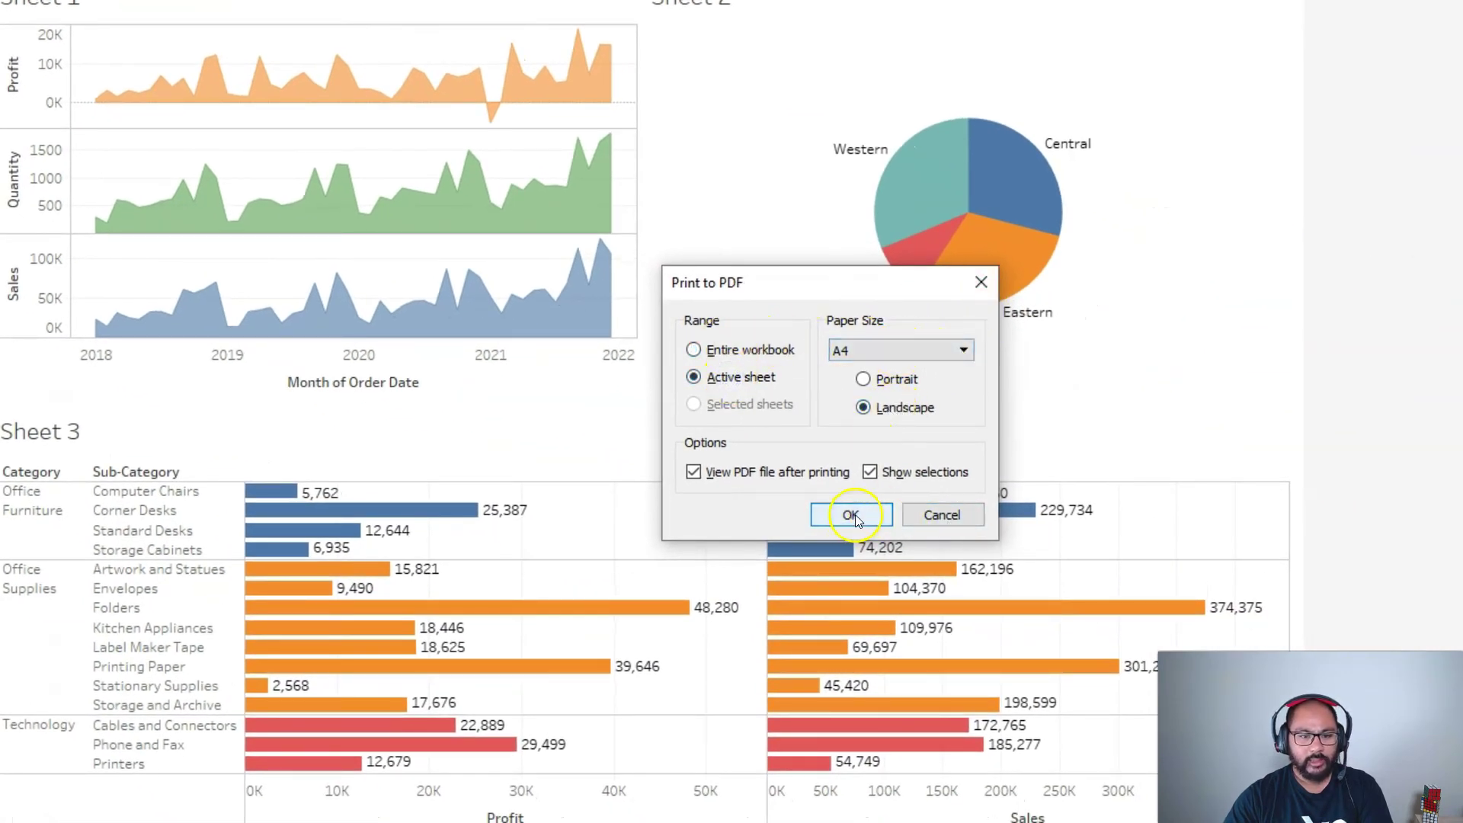
pyautogui.click(851, 515)
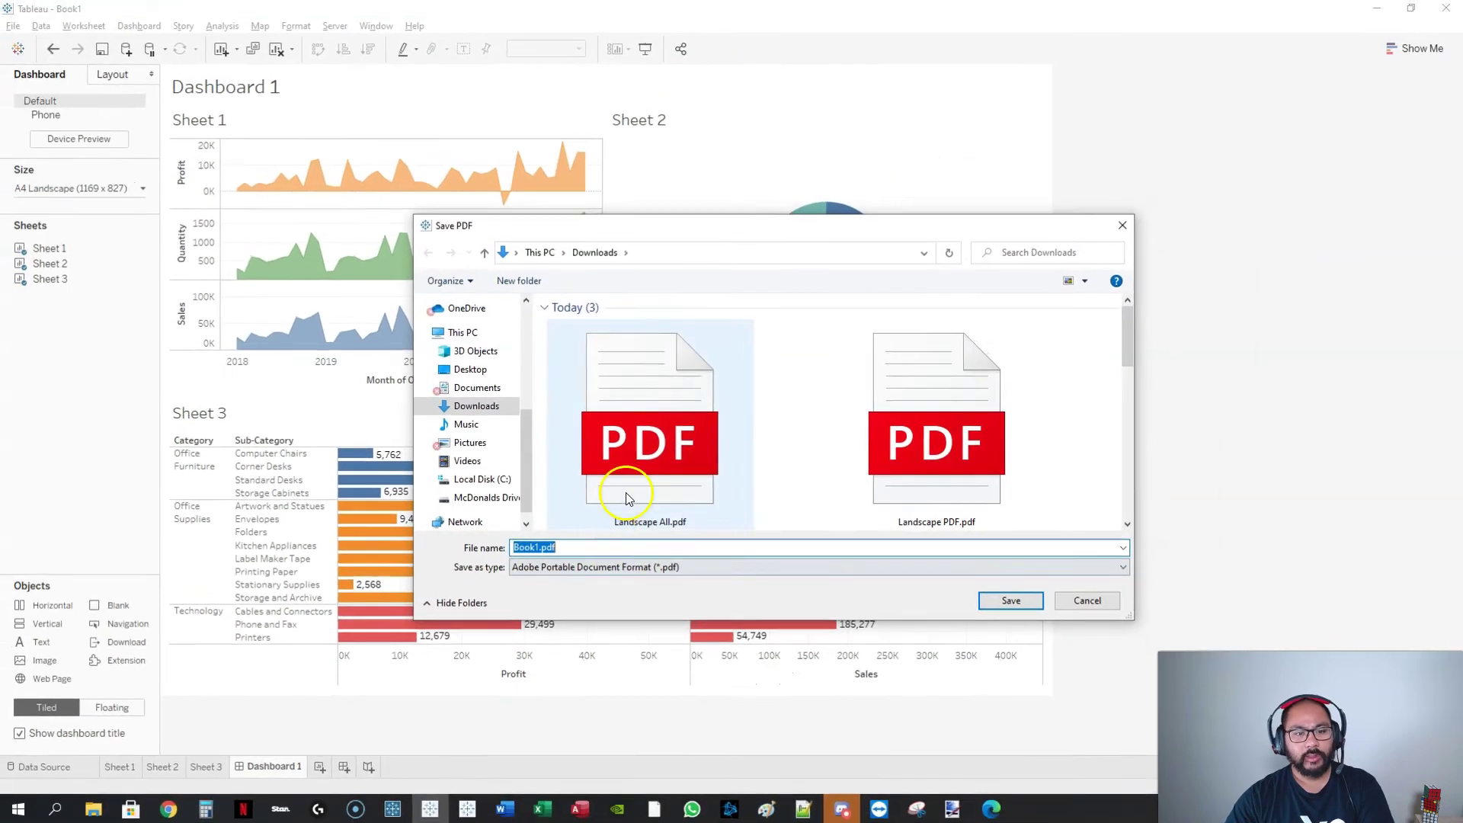
pyautogui.click(1006, 600)
pyautogui.click(761, 404)
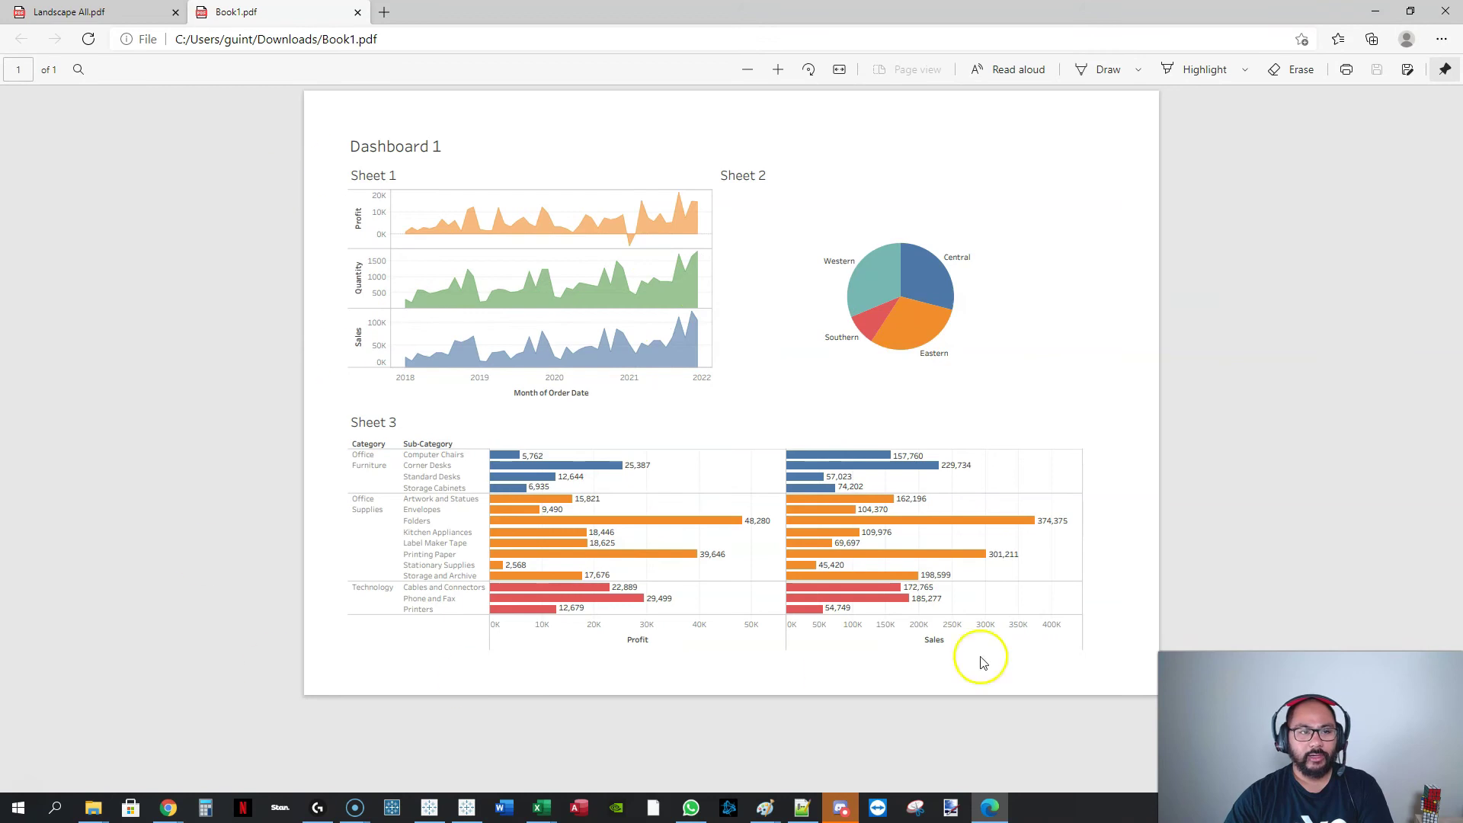
pyautogui.click(1380, 12)
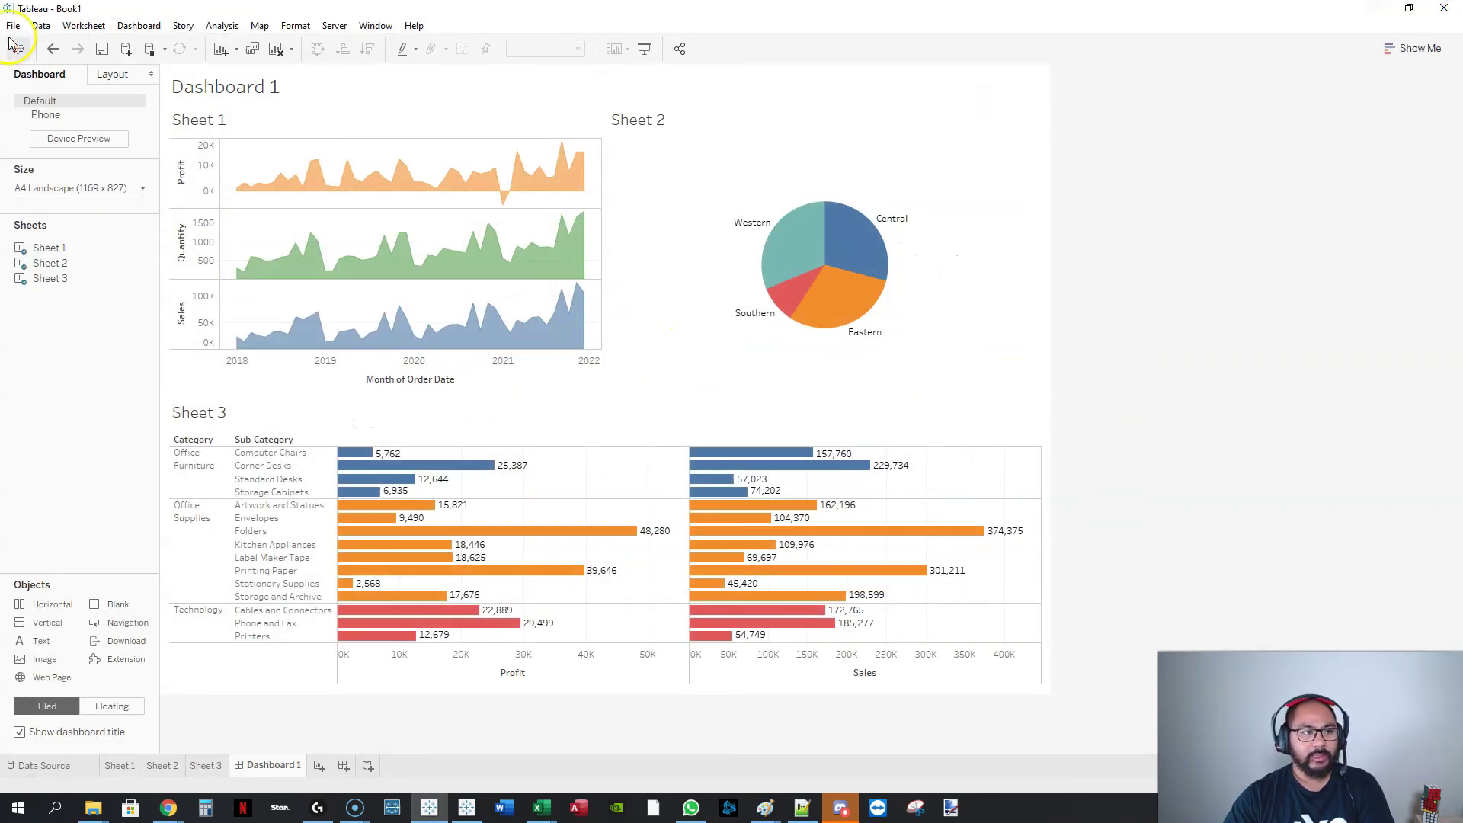
pyautogui.click(13, 26)
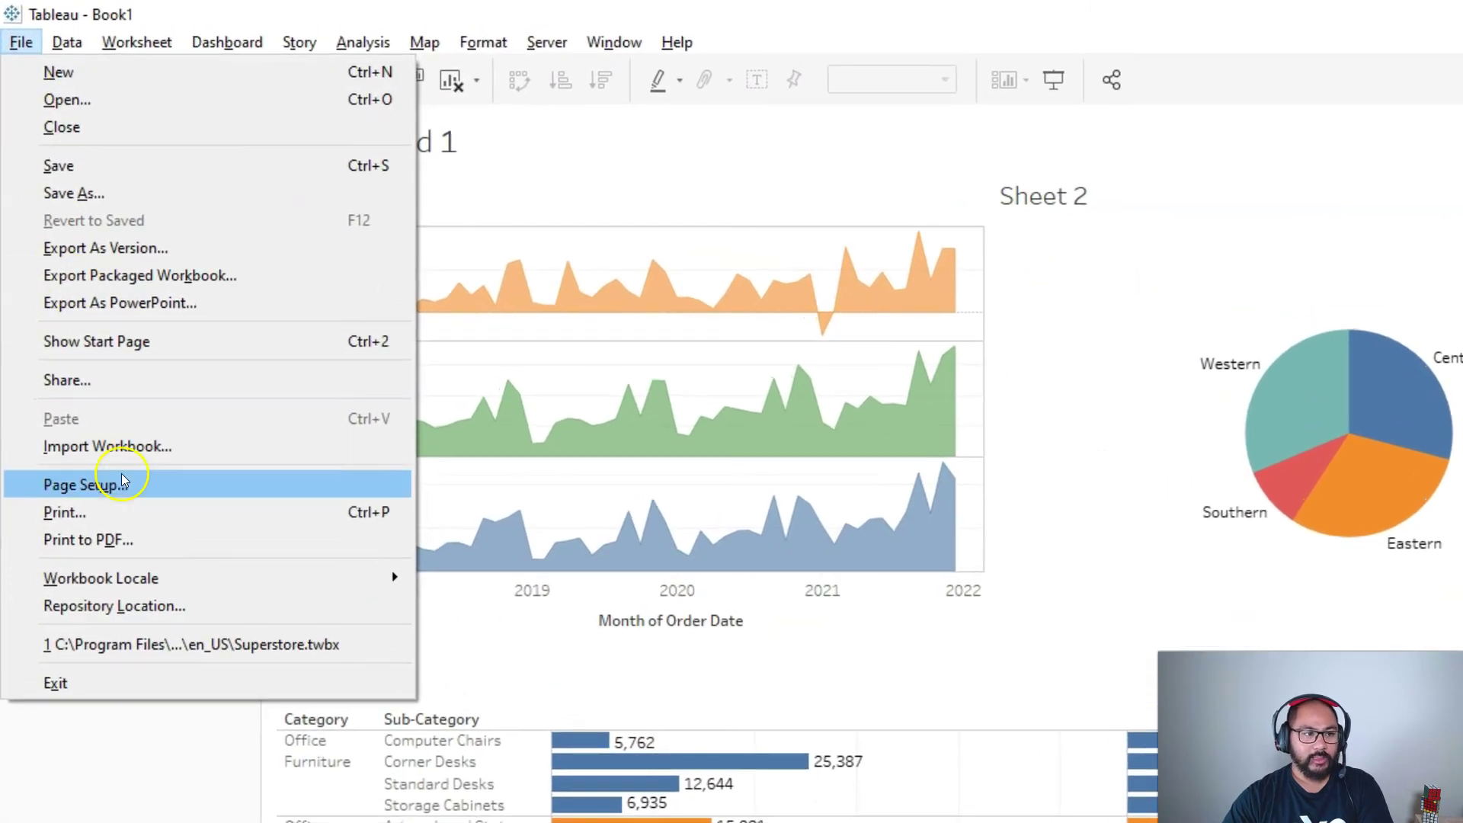
pyautogui.click(126, 513)
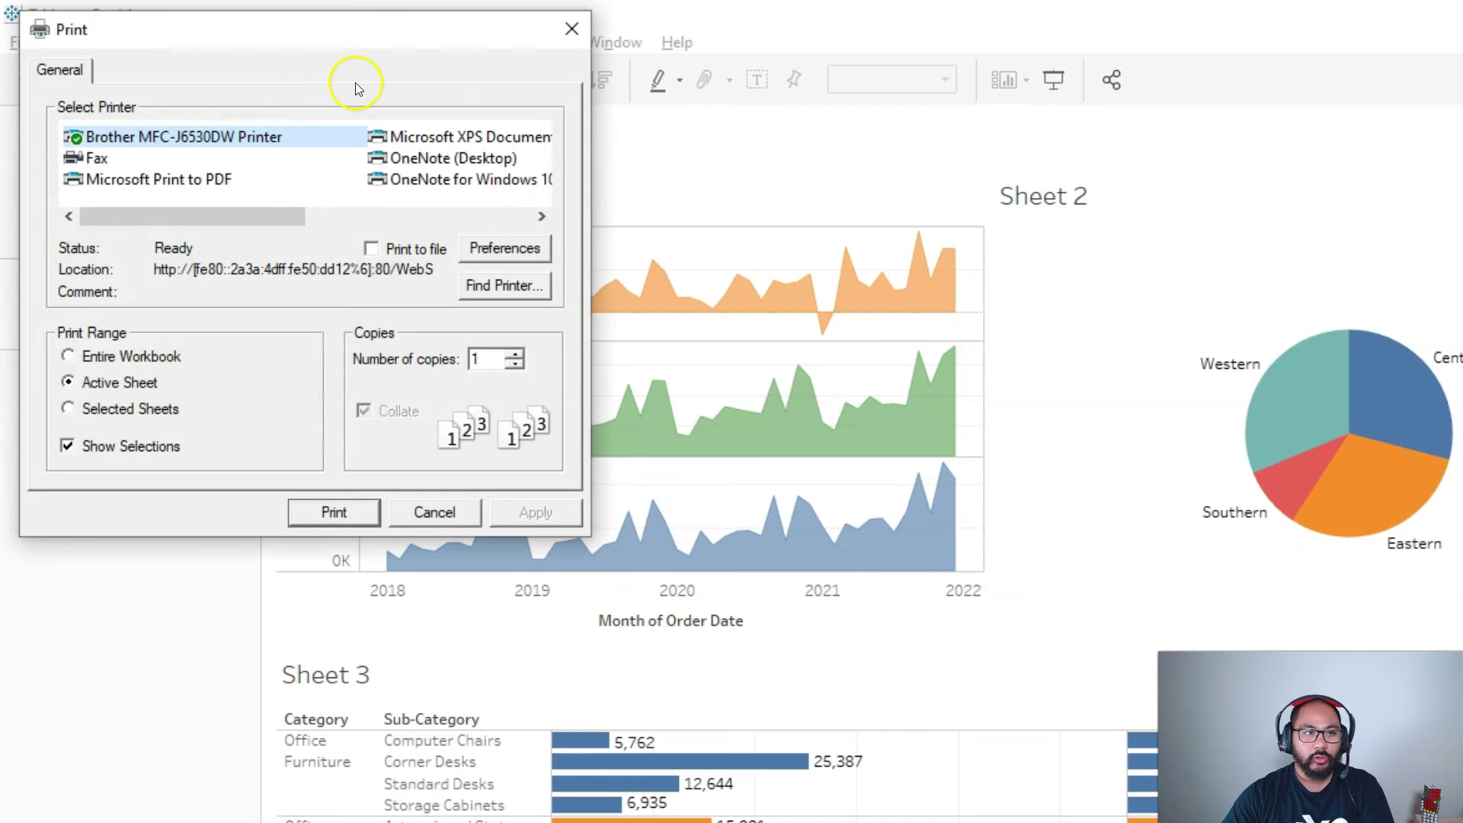
pyautogui.moveTo(326, 19); pyautogui.dragTo(691, 260)
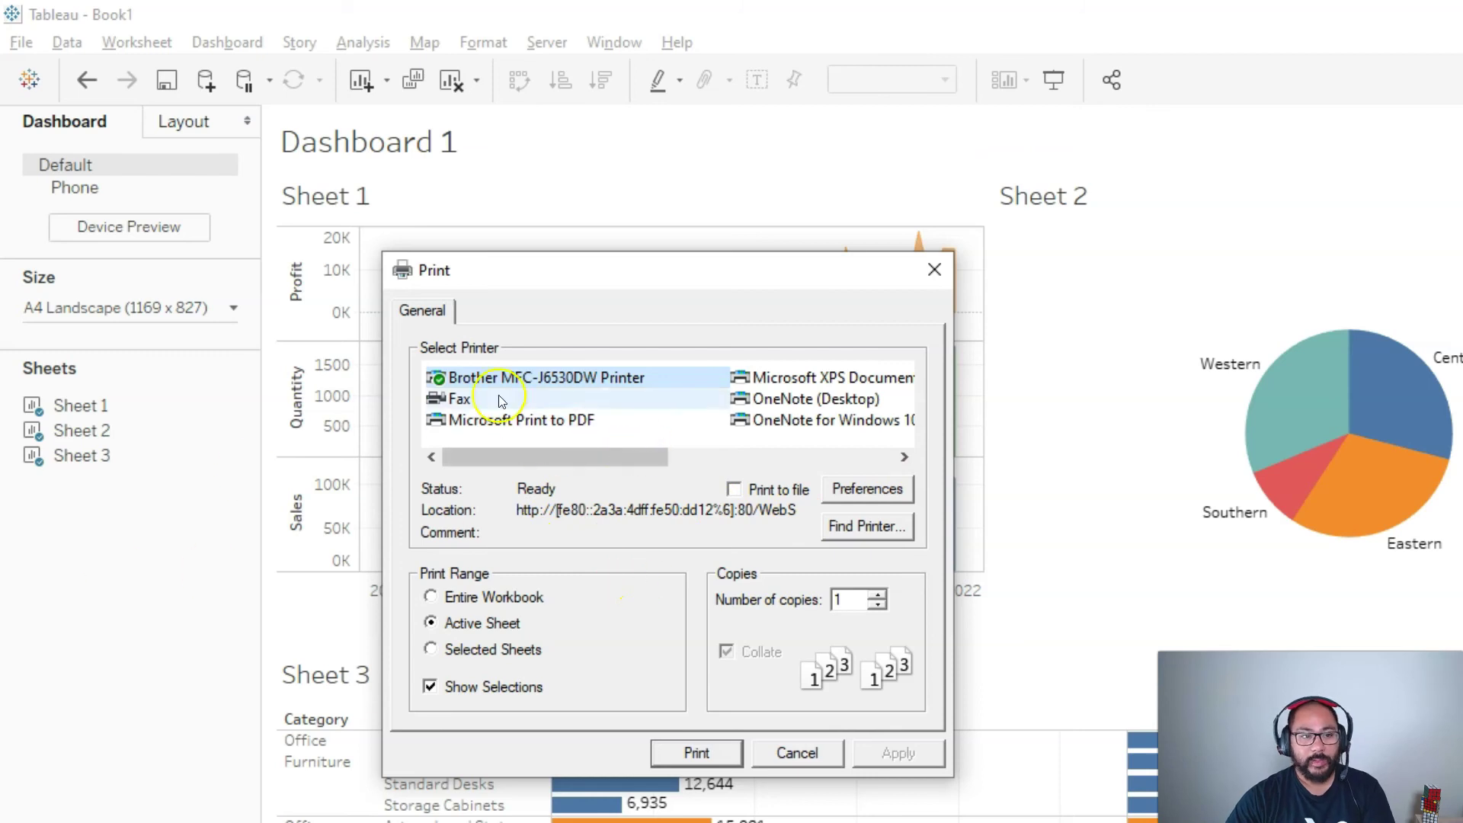
pyautogui.click(935, 273)
pyautogui.click(20, 42)
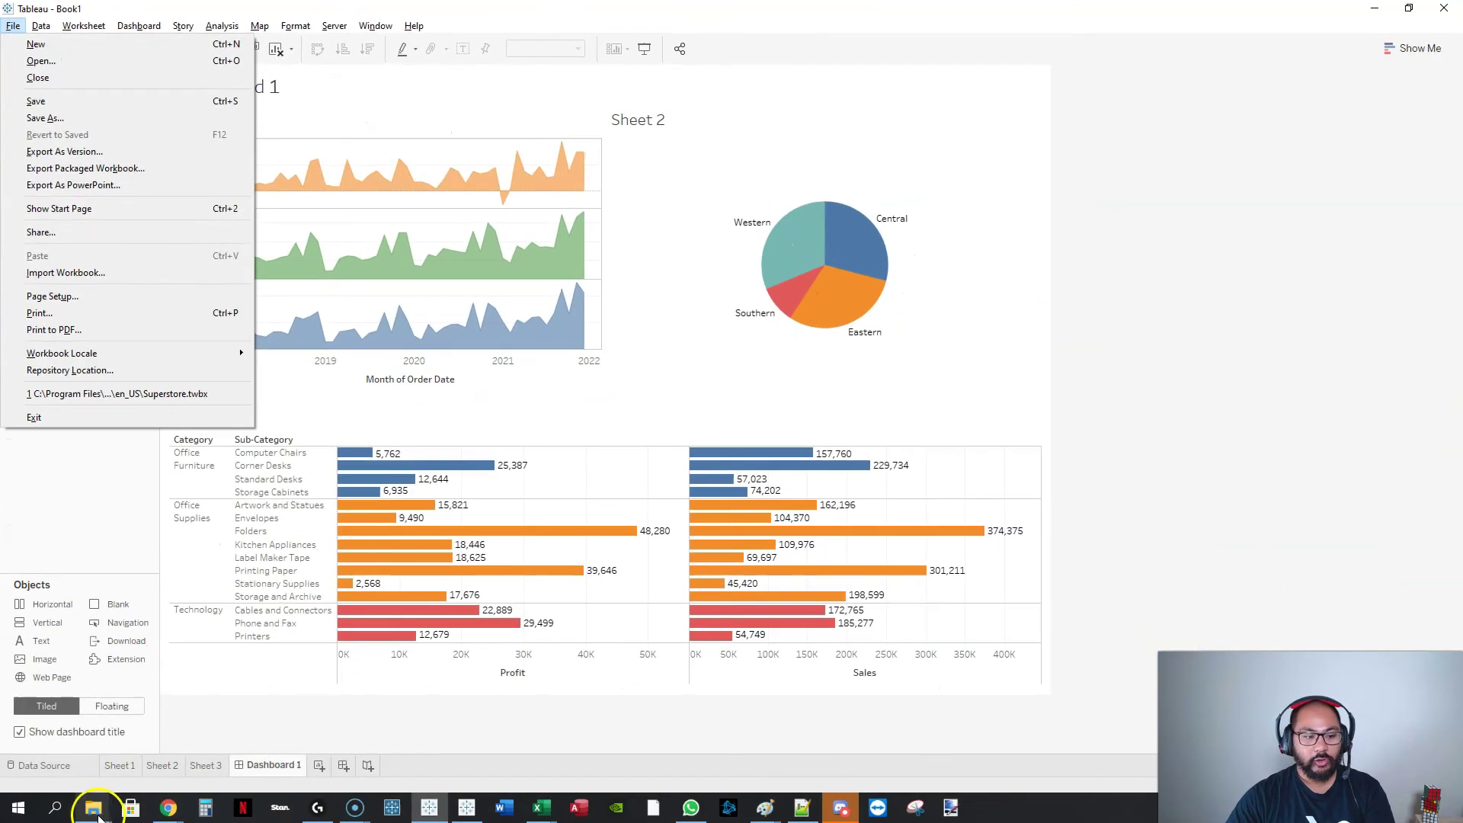
pyautogui.click(93, 807)
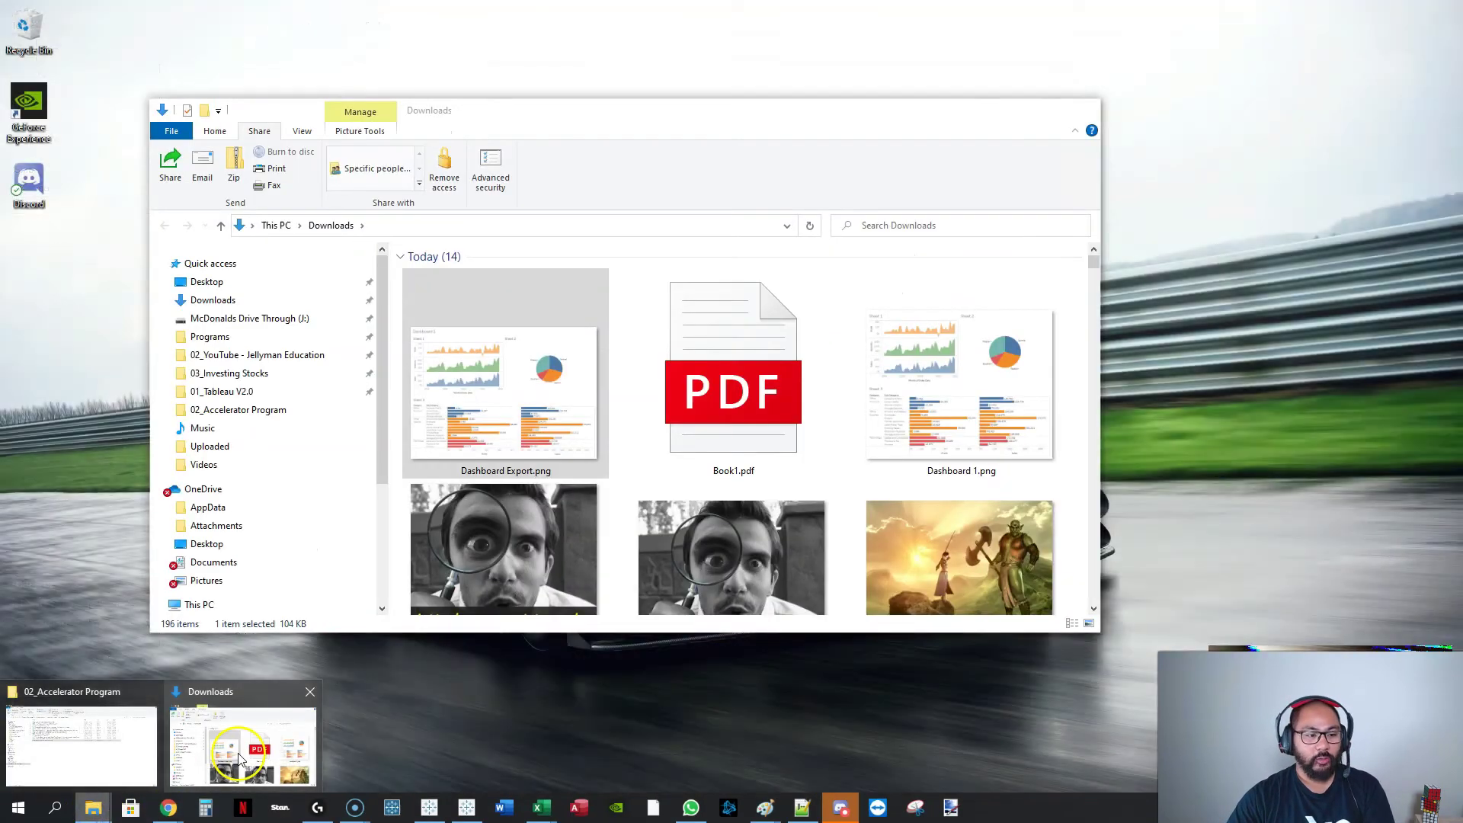
pyautogui.click(238, 757)
pyautogui.doubleClick(516, 392)
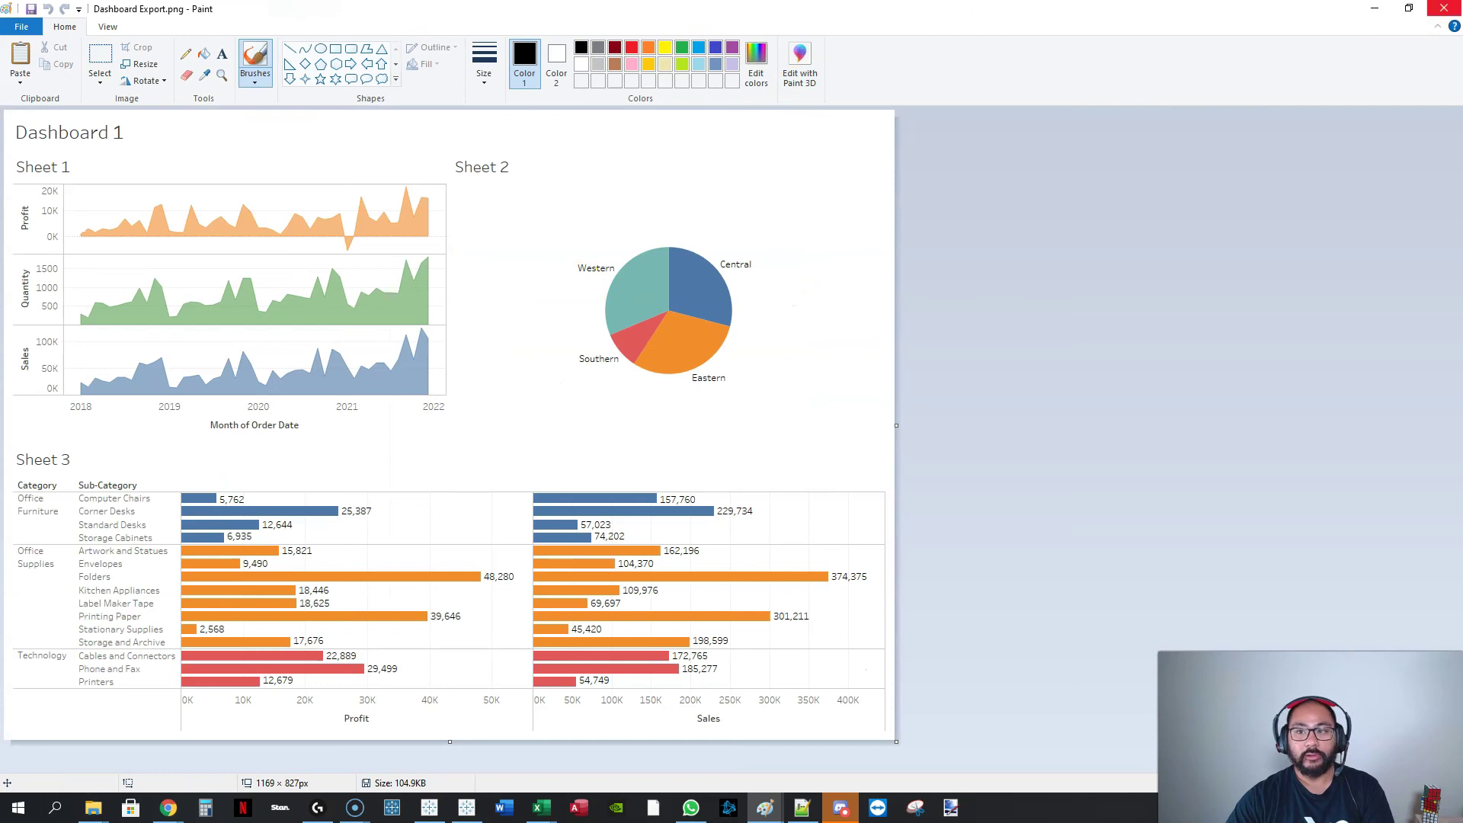
pyautogui.click(1444, 8)
pyautogui.doubleClick(778, 374)
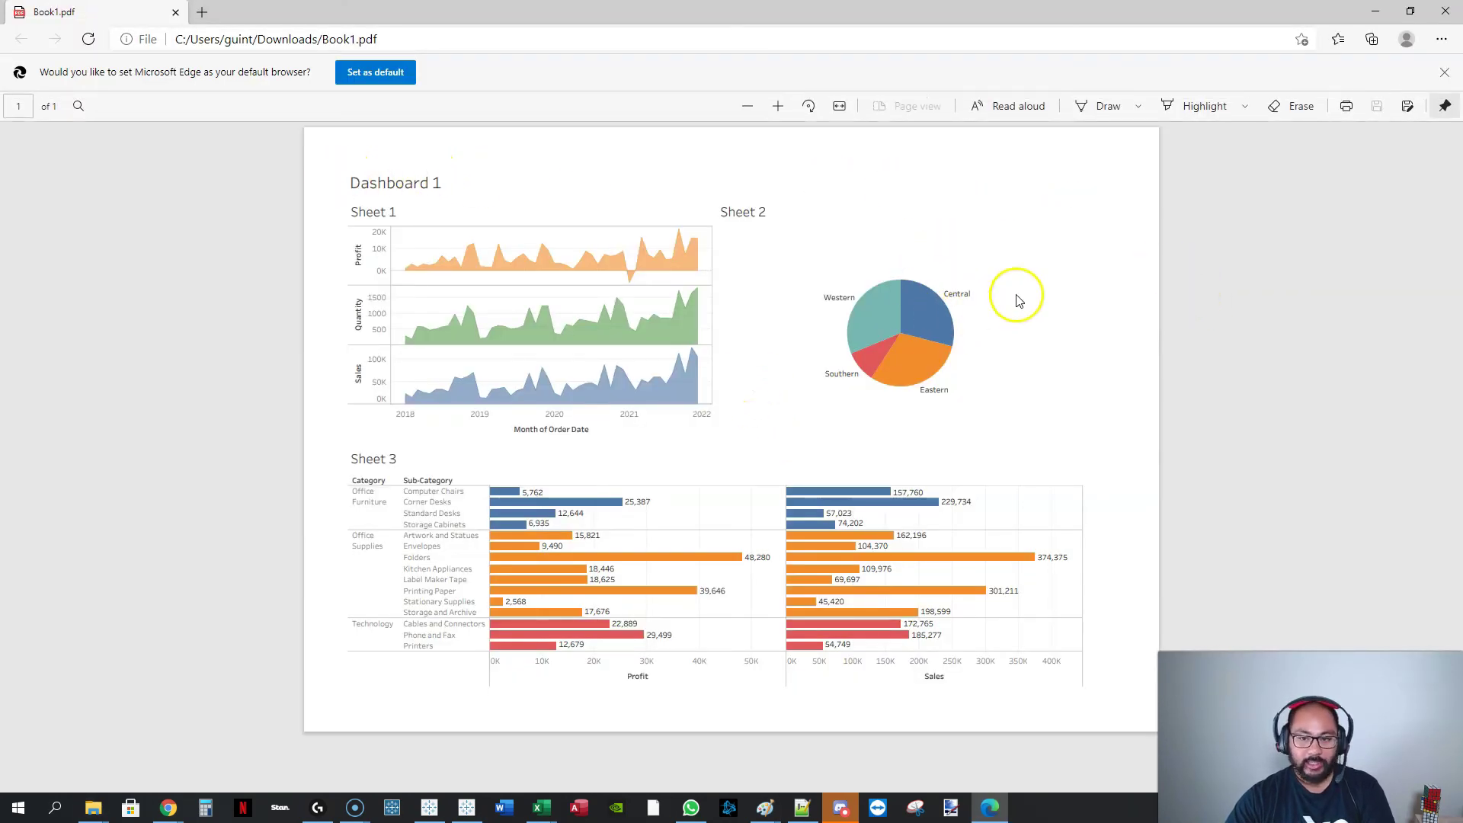
pyautogui.moveTo(1149, 165)
pyautogui.mouseDown()
pyautogui.moveTo(1110, 152)
pyautogui.moveTo(1073, 680)
pyautogui.moveTo(1118, 710)
pyautogui.moveTo(1170, 582)
pyautogui.moveTo(1146, 163)
pyautogui.mouseUp()
pyautogui.press('Escape')
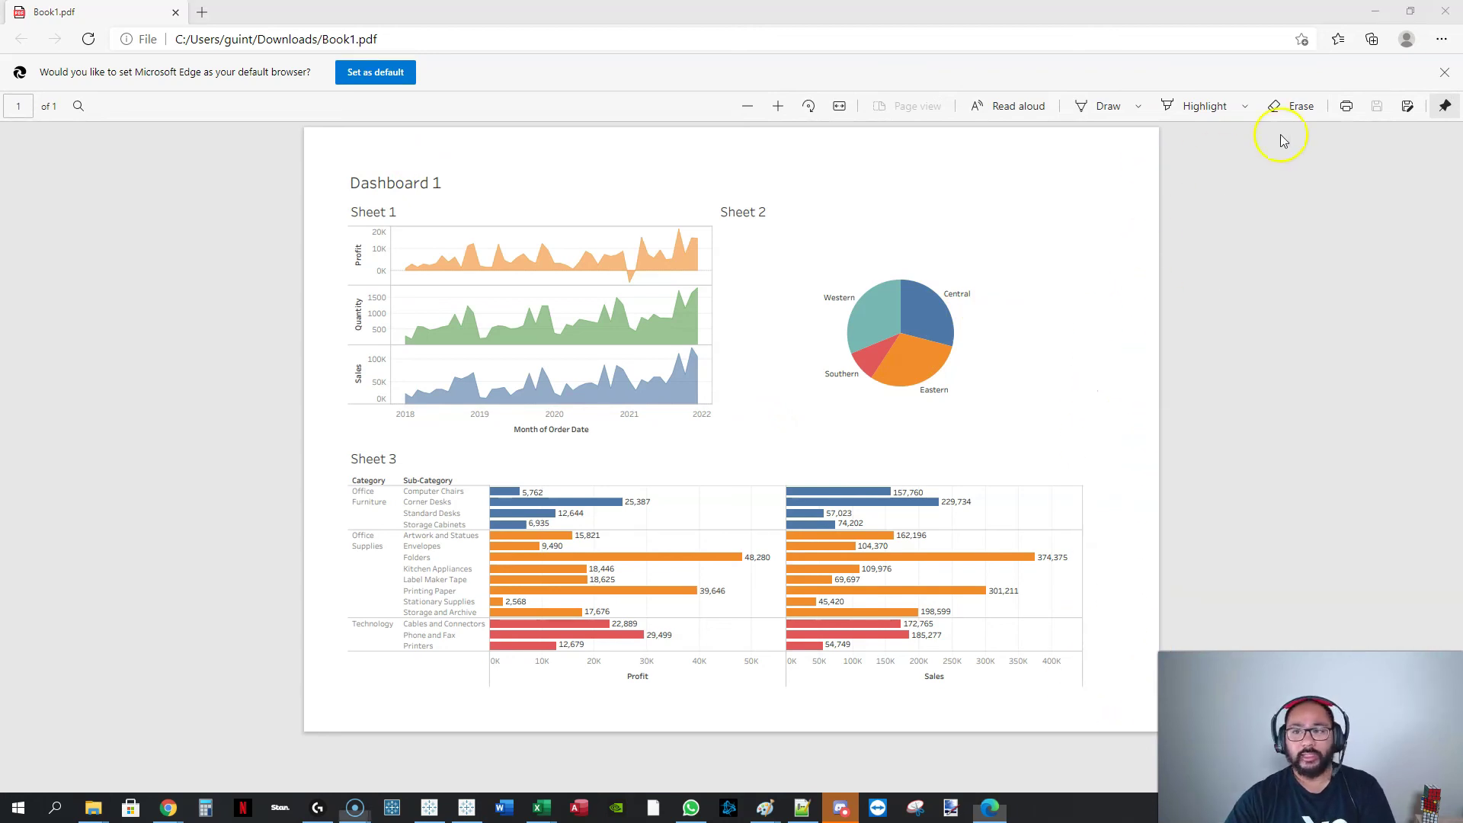
pyautogui.click(1375, 11)
# Step: Set the dashboard width to 1250 px and drag the Sheet 1 divider right to widen its charts
pyautogui.click(434, 163)
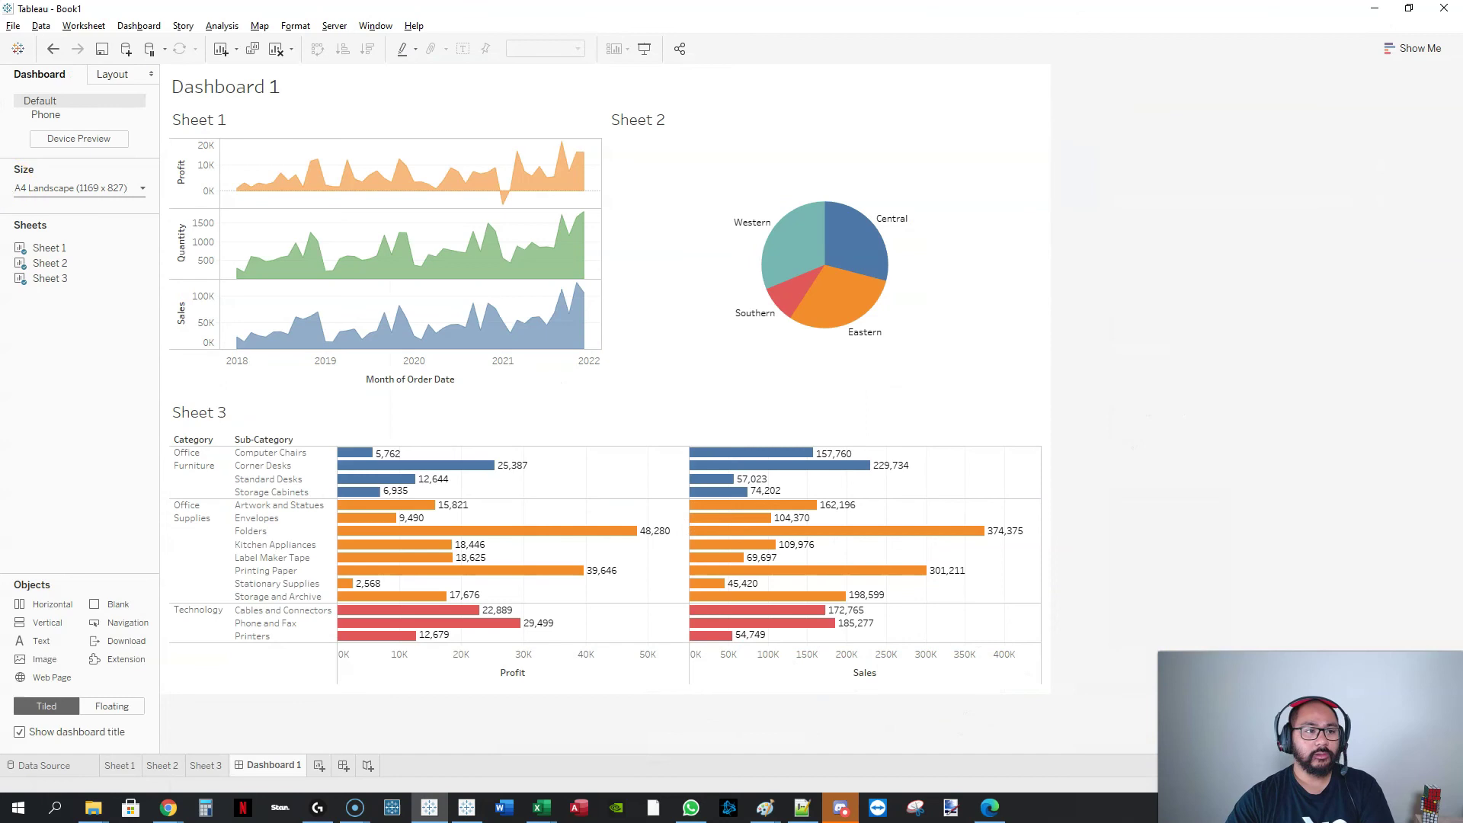
pyautogui.click(122, 188)
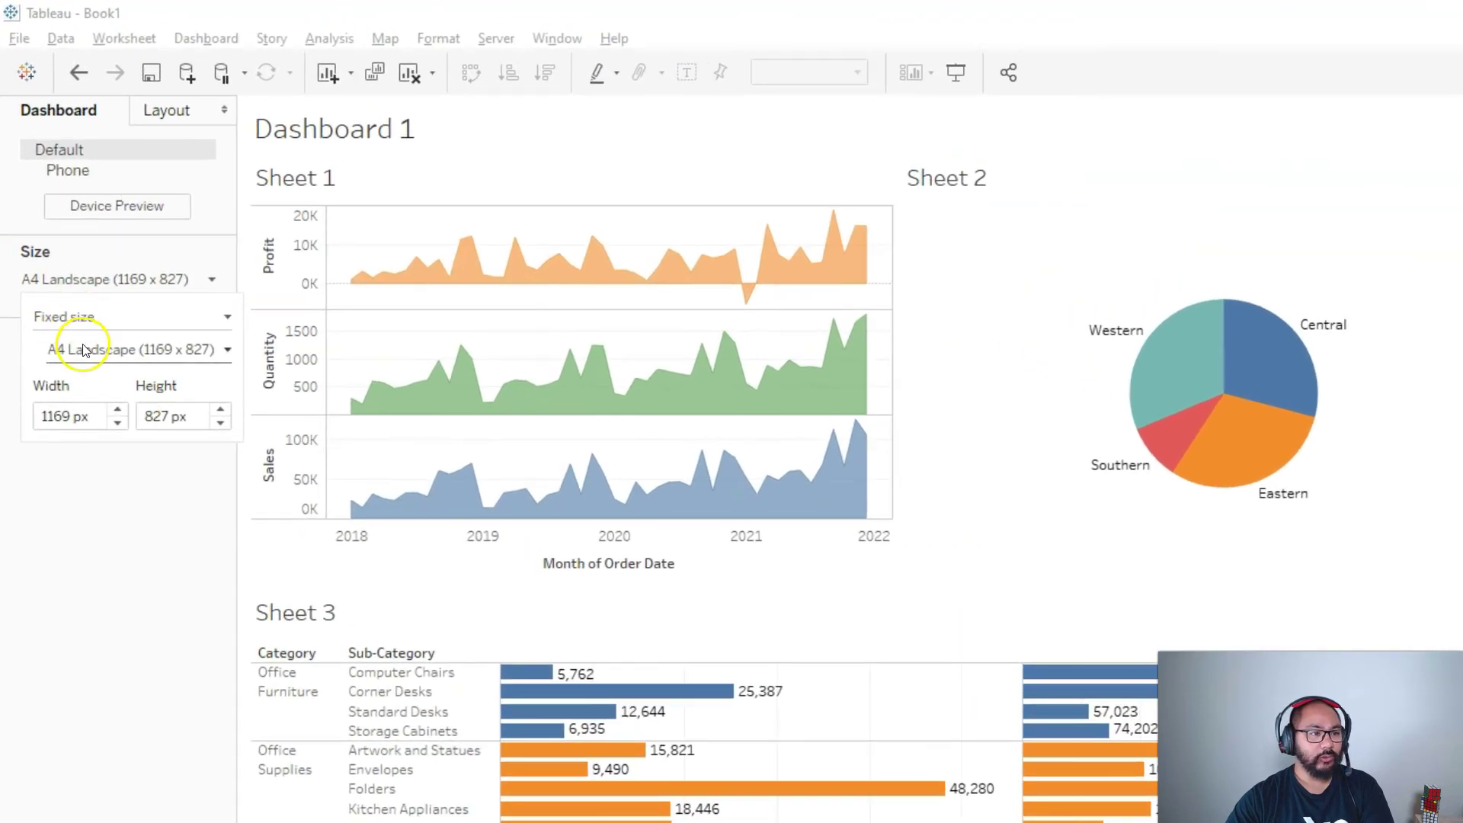
pyautogui.click(74, 330)
pyautogui.moveTo(96, 418); pyautogui.dragTo(10, 421)
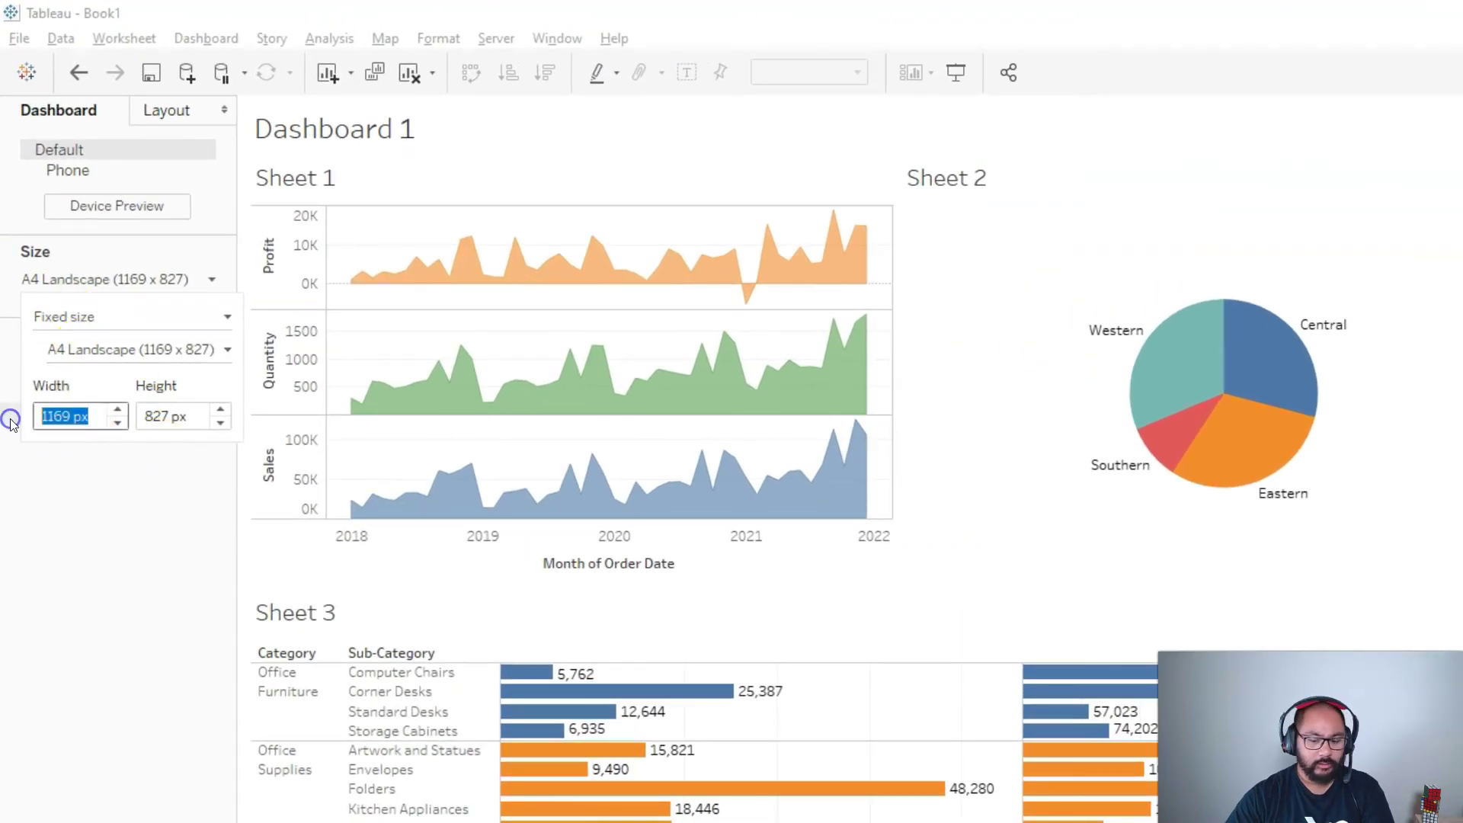
pyautogui.write('1250')
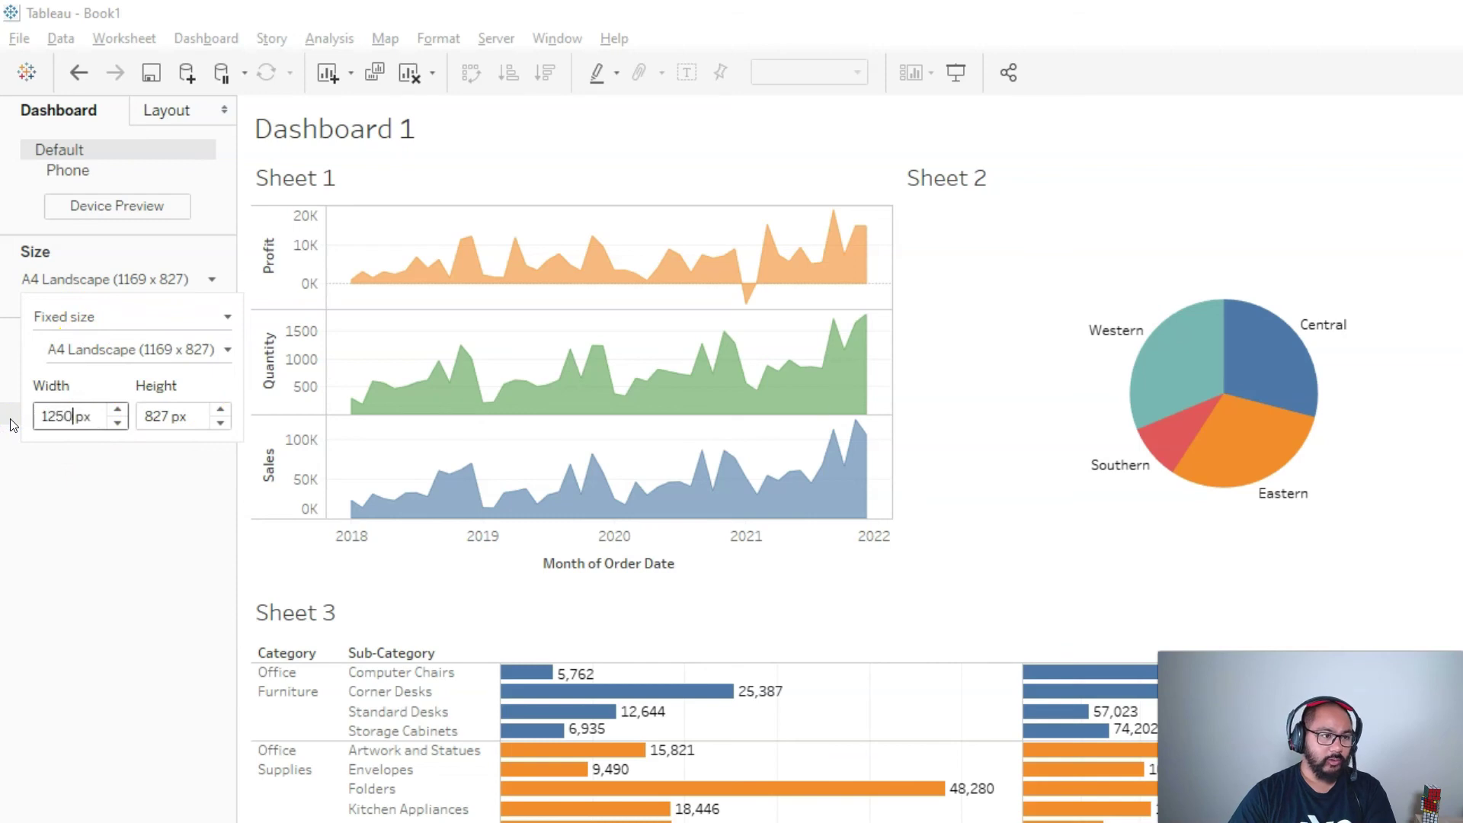
pyautogui.press('Return')
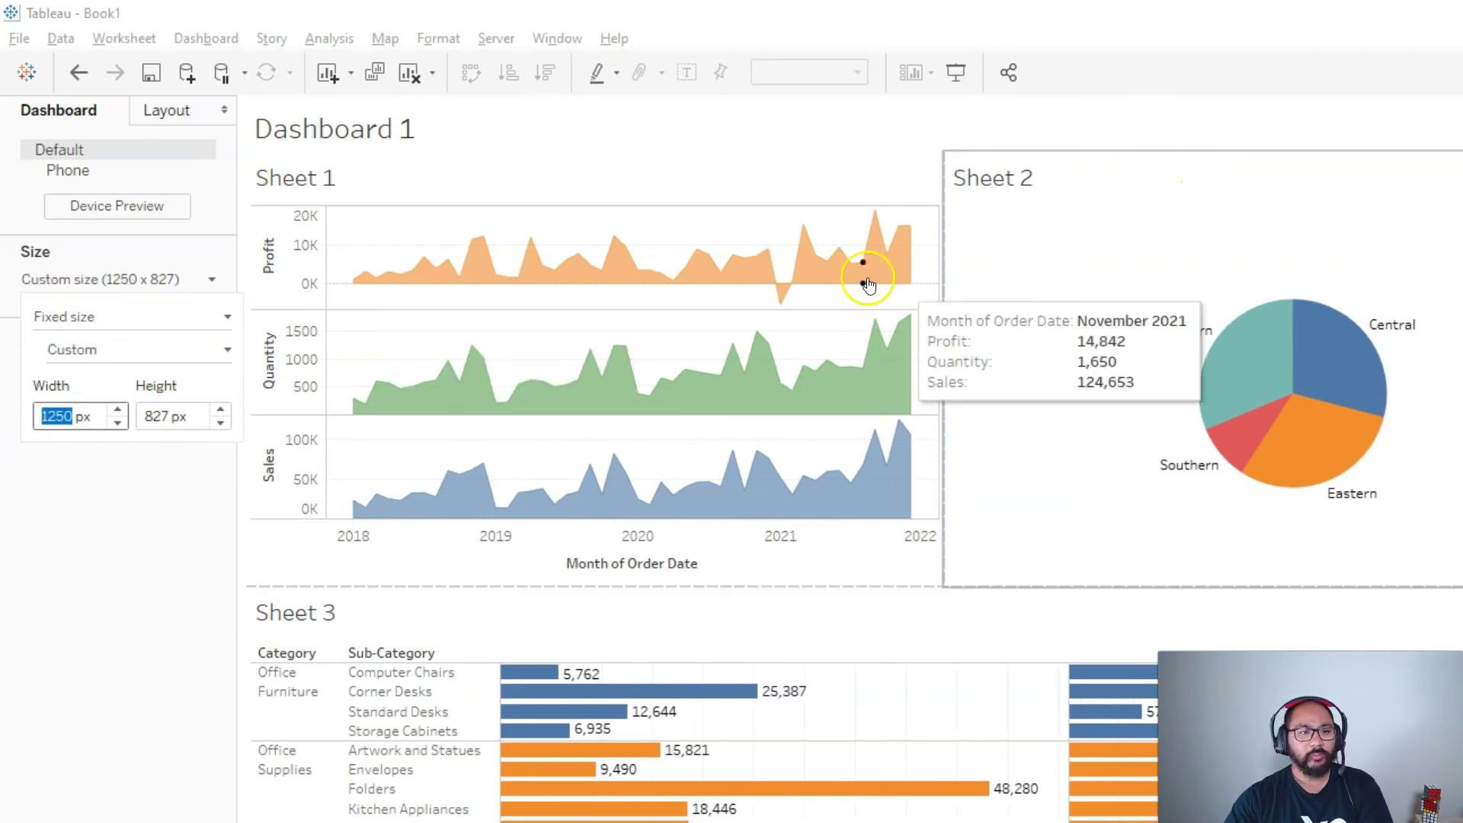
pyautogui.moveTo(942, 350); pyautogui.dragTo(1194, 354)
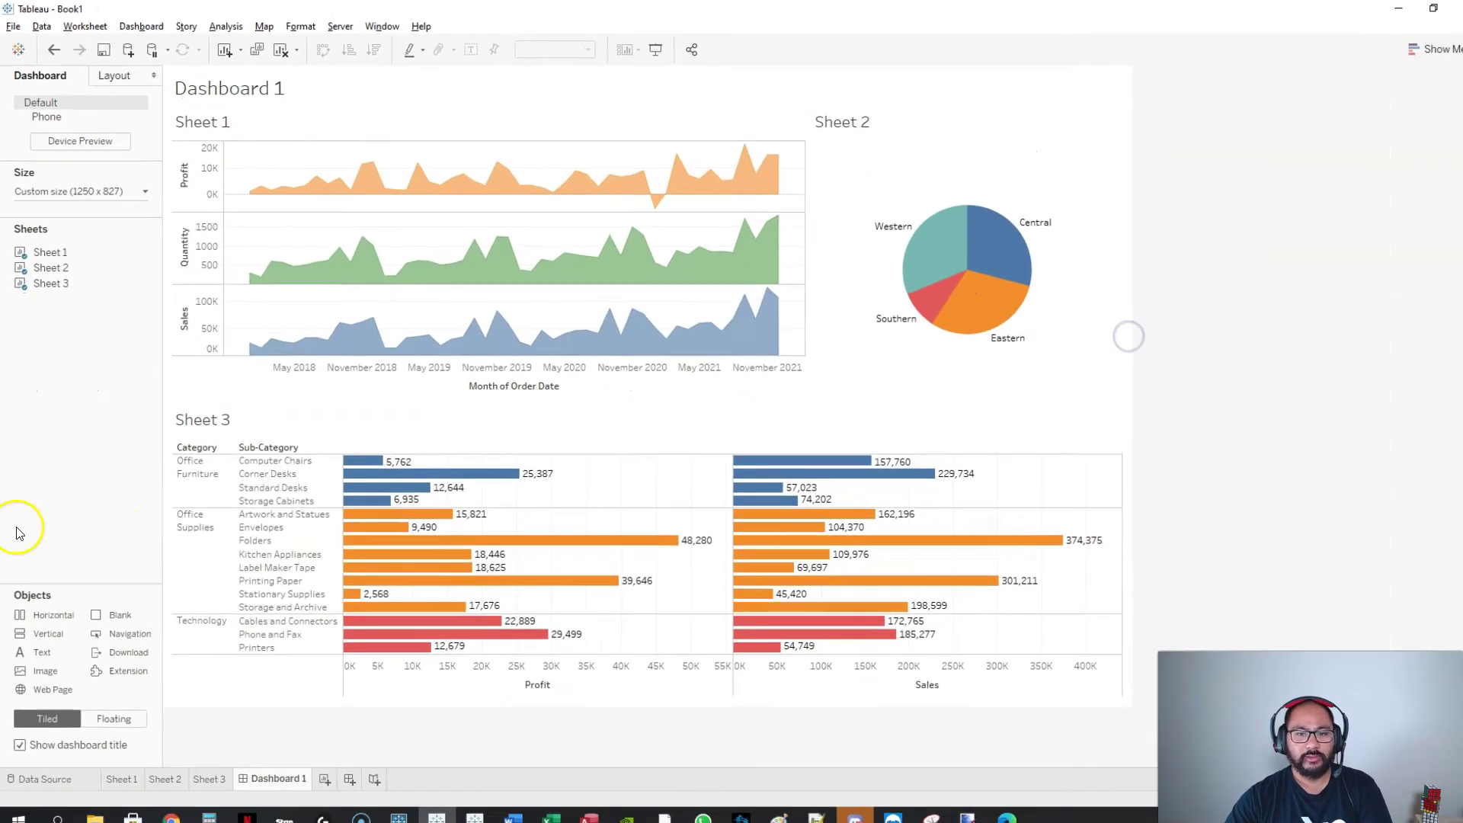
# Step: Print the 1250 × 827 px dashboard to PDF again, replacing Book1.pdf in Downloads
pyautogui.click(17, 35)
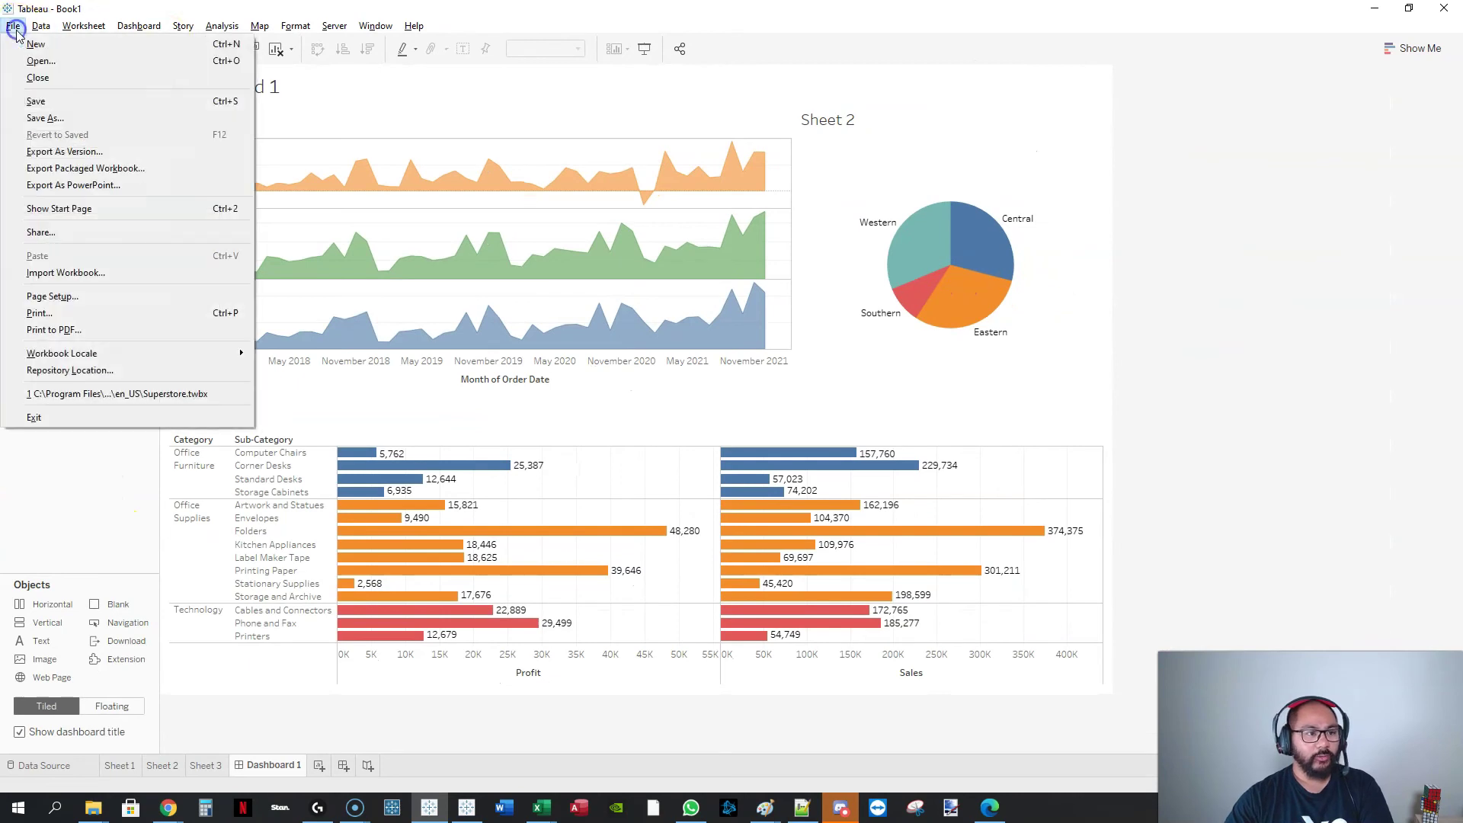
pyautogui.click(72, 330)
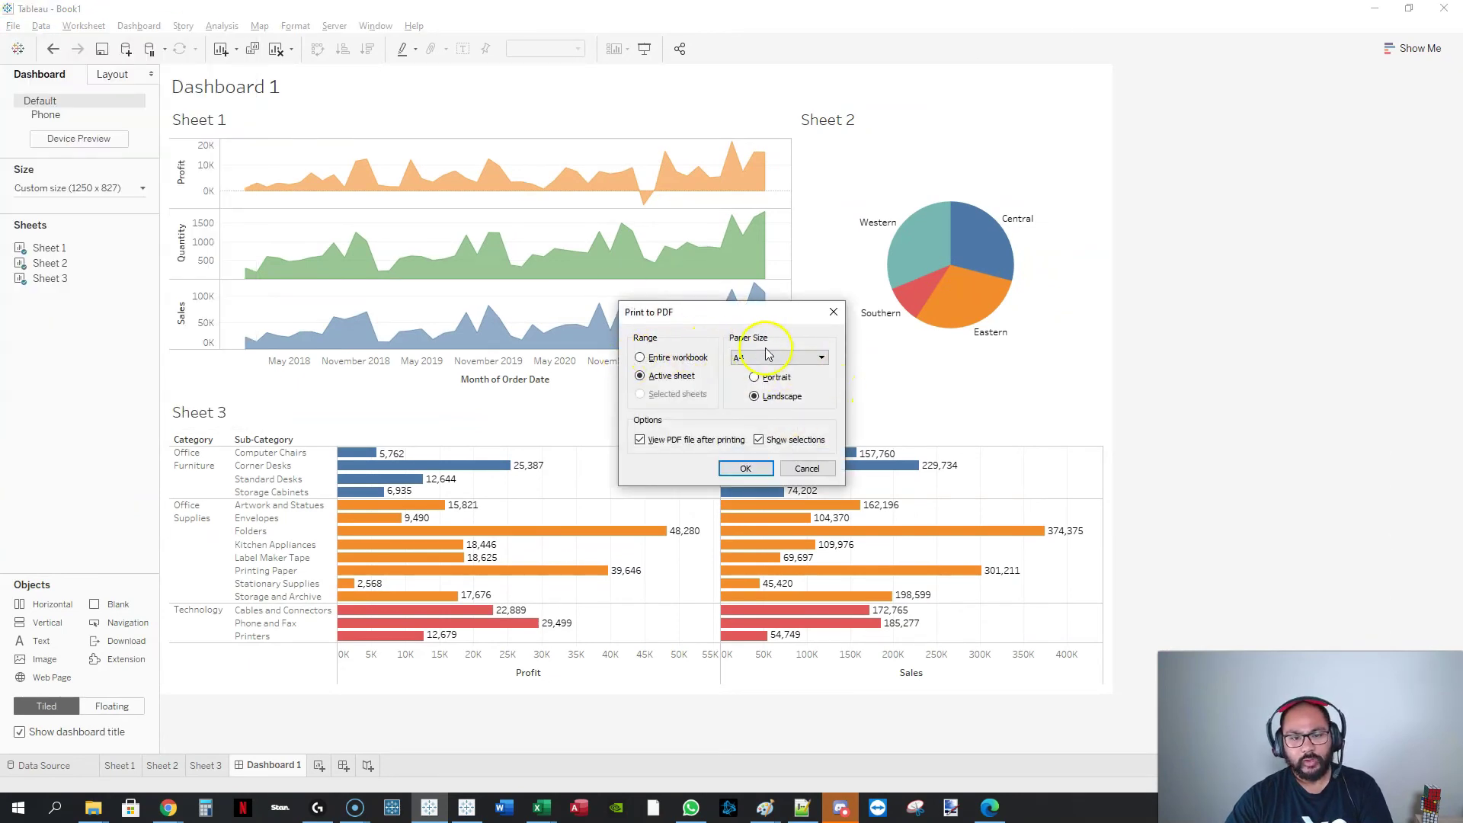
pyautogui.click(745, 469)
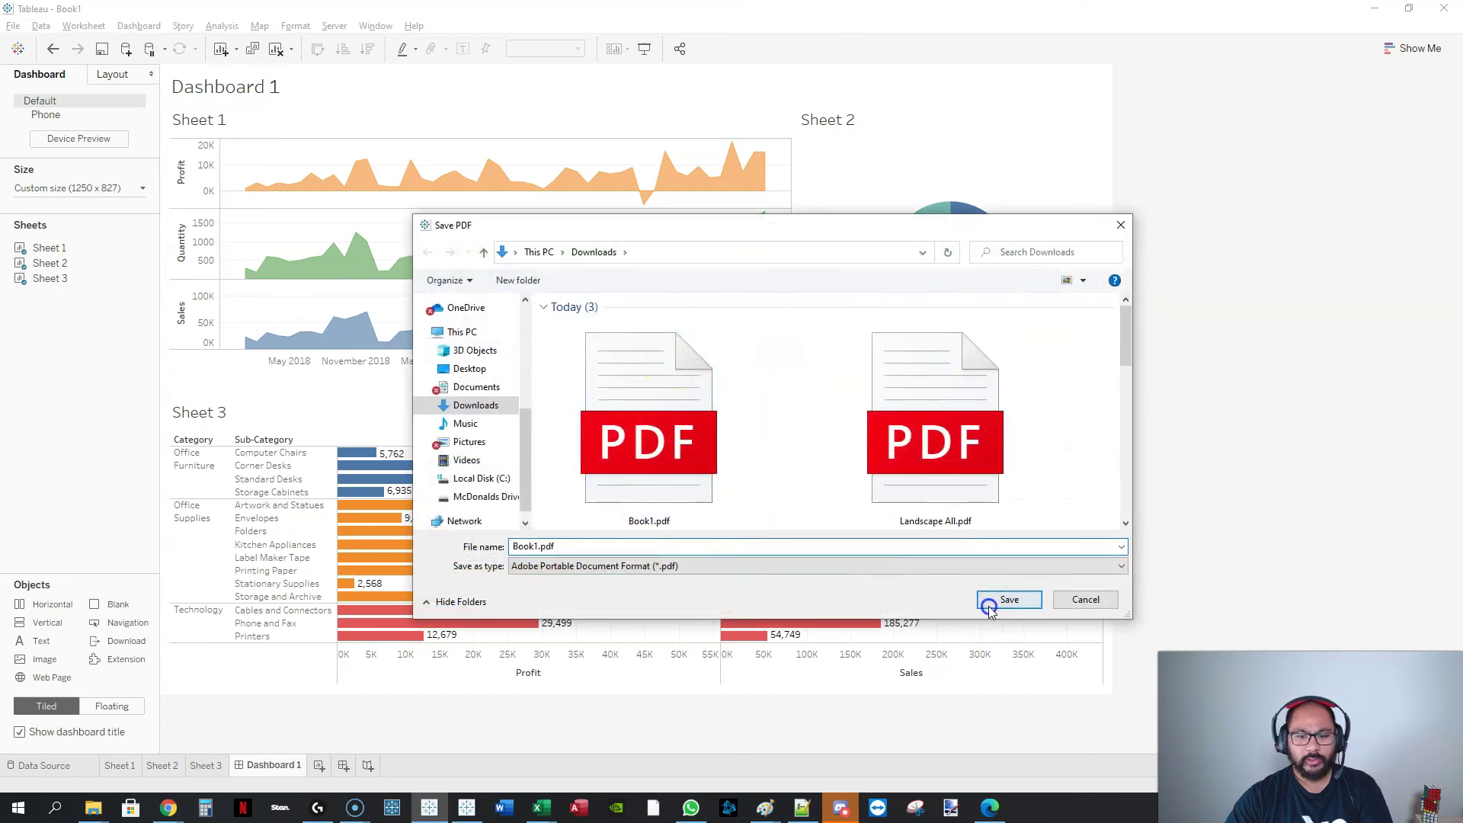
pyautogui.click(989, 606)
pyautogui.click(774, 409)
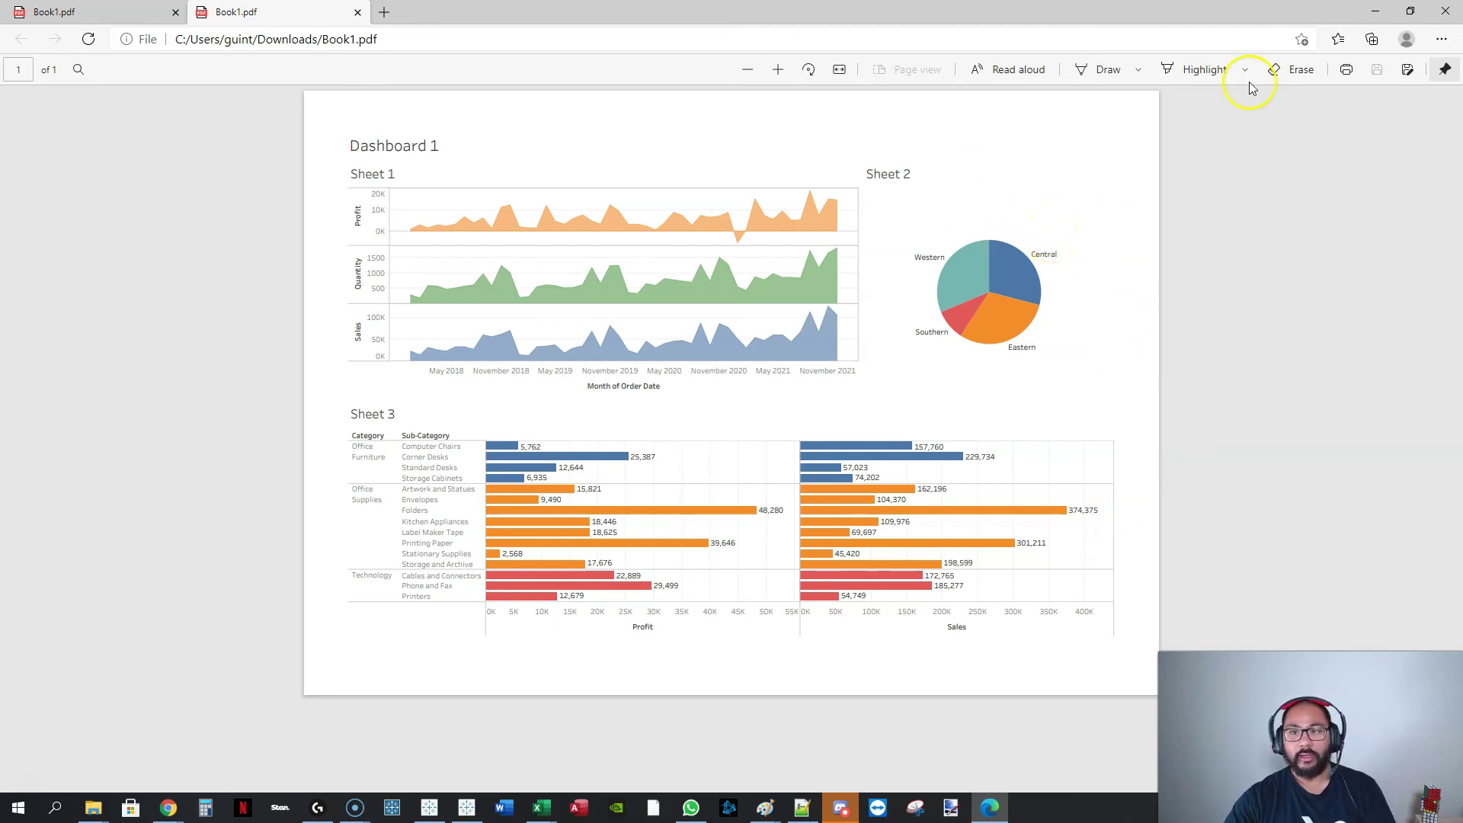
# Step: Switch to the earlier Book1.pdf tab in Edge to compare it with the new print
pyautogui.hotkey('ctrl', 'Tab')
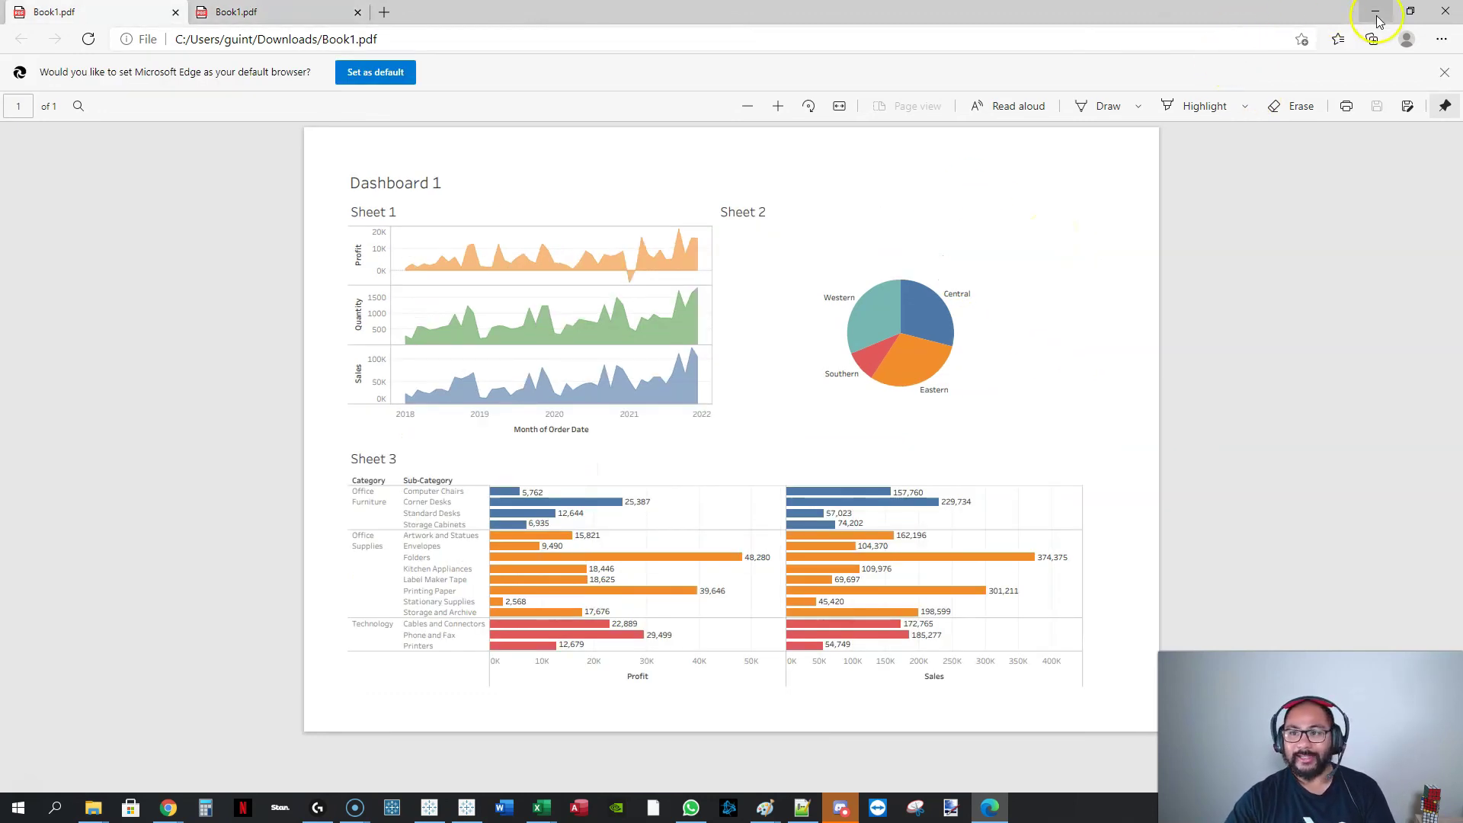